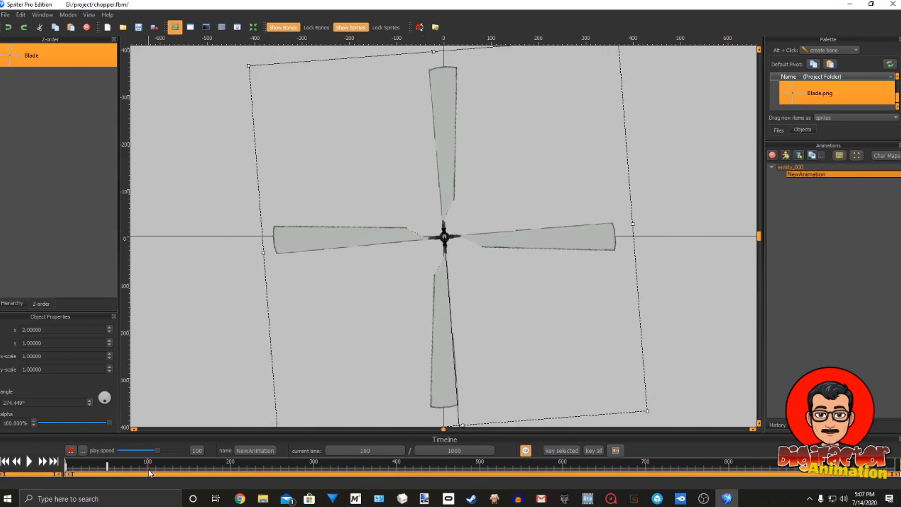
- Rotate the Blade sprite to about 180° at time 100 and to about 90° at time 150
{"action": "scroll", "coordinate": [475, 391], "scroll_direction": "down", "scroll_amount": 1}
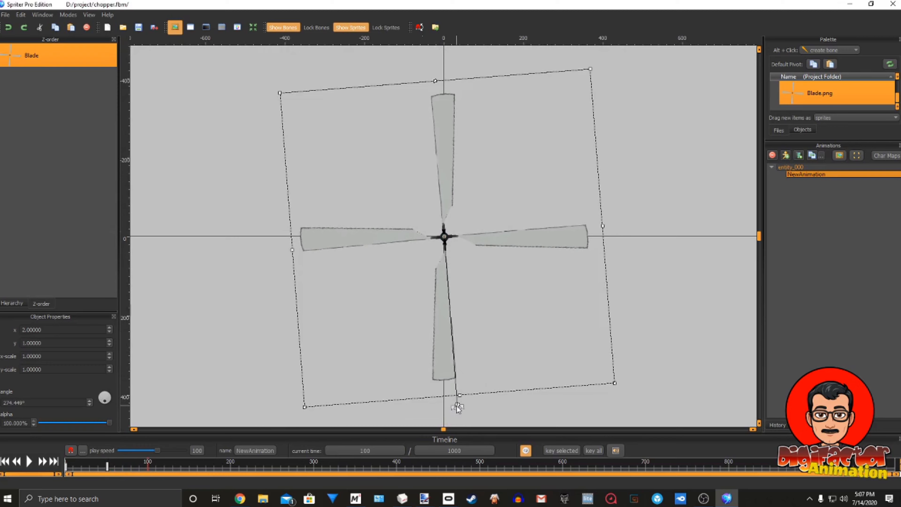
{"action": "left_click_drag", "start_coordinate": [458, 407], "coordinate": [297, 237]}
{"action": "left_click_drag", "start_coordinate": [158, 465], "coordinate": [190, 468]}
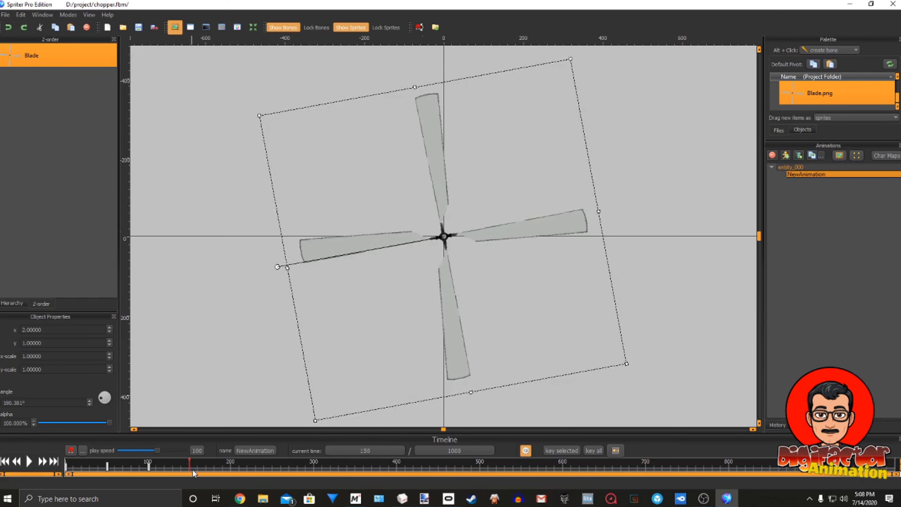
{"action": "left_click_drag", "start_coordinate": [276, 266], "coordinate": [445, 89]}
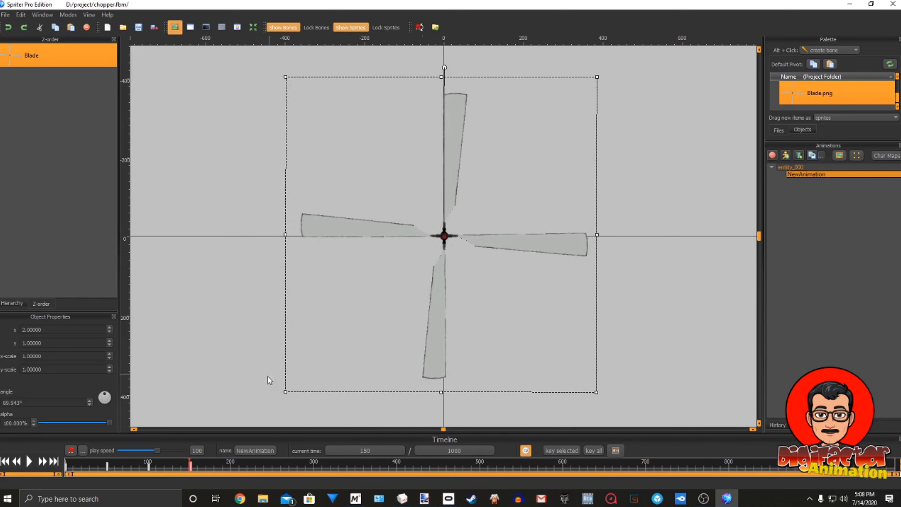
- Rotate the Blade sprite to about 0° at time 200 and to about 270° at time 250
{"action": "left_click", "coordinate": [225, 466]}
{"action": "left_click", "coordinate": [231, 467]}
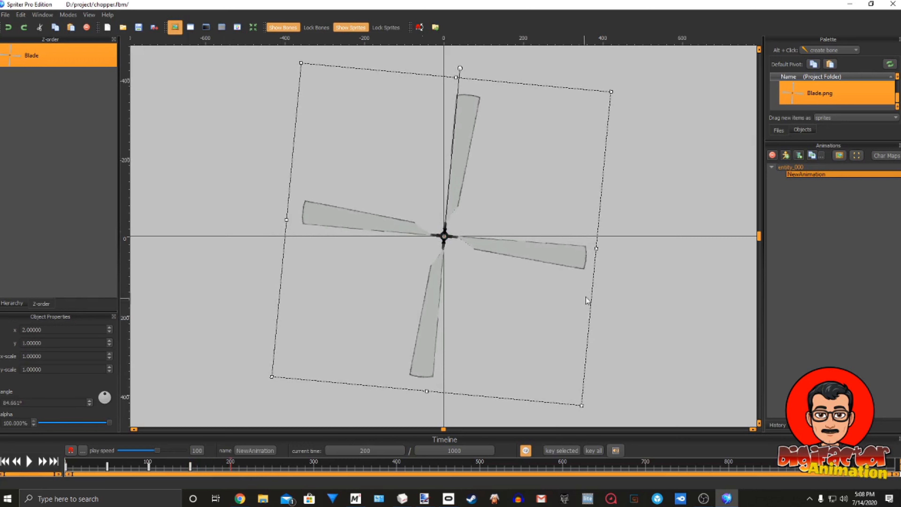
{"action": "left_click_drag", "start_coordinate": [461, 69], "coordinate": [608, 236]}
{"action": "left_click_drag", "start_coordinate": [266, 464], "coordinate": [272, 465]}
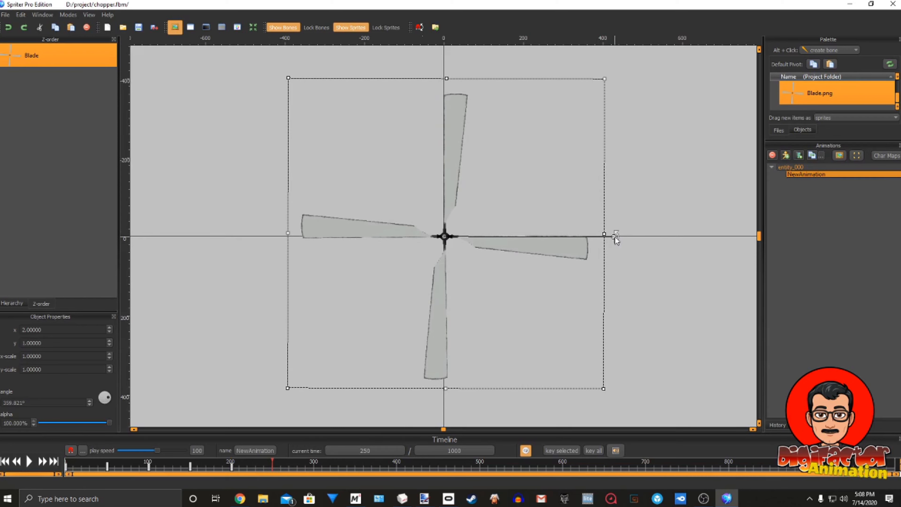
{"action": "left_click_drag", "start_coordinate": [616, 237], "coordinate": [445, 383]}
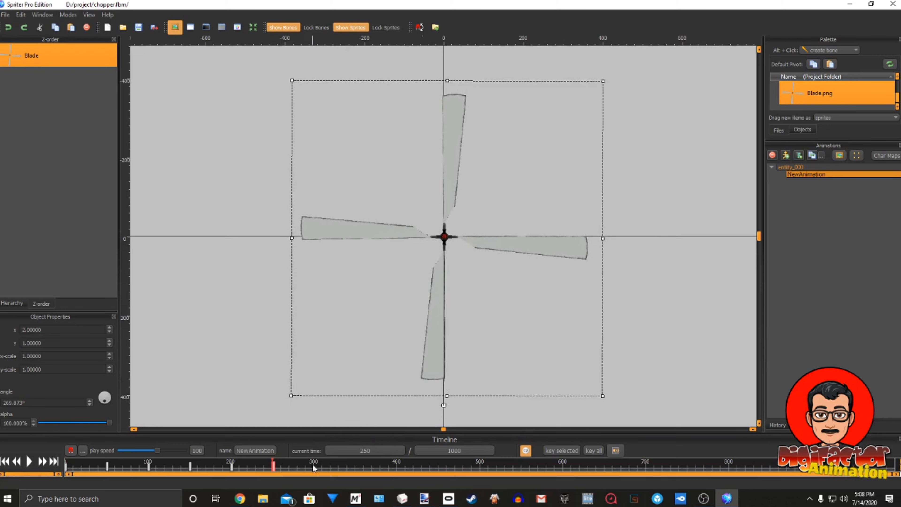
- Rotate the Blade sprite to about 180° at time 299 and to about 90° at time 351
{"action": "left_click_drag", "start_coordinate": [291, 463], "coordinate": [313, 466]}
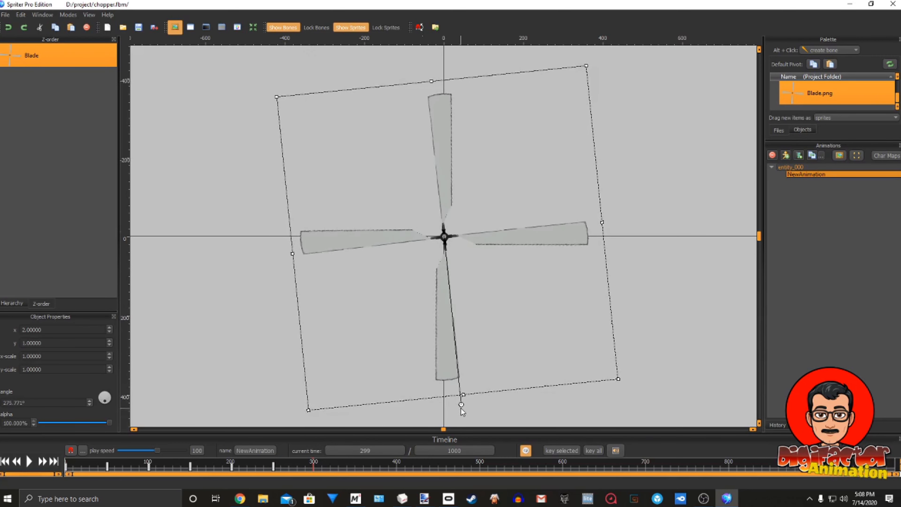
{"action": "mouse_move", "coordinate": [461, 406]}
{"action": "left_mouse_down"}
{"action": "mouse_move", "coordinate": [367, 401]}
{"action": "mouse_move", "coordinate": [291, 315]}
{"action": "mouse_move", "coordinate": [286, 236]}
{"action": "left_mouse_up"}
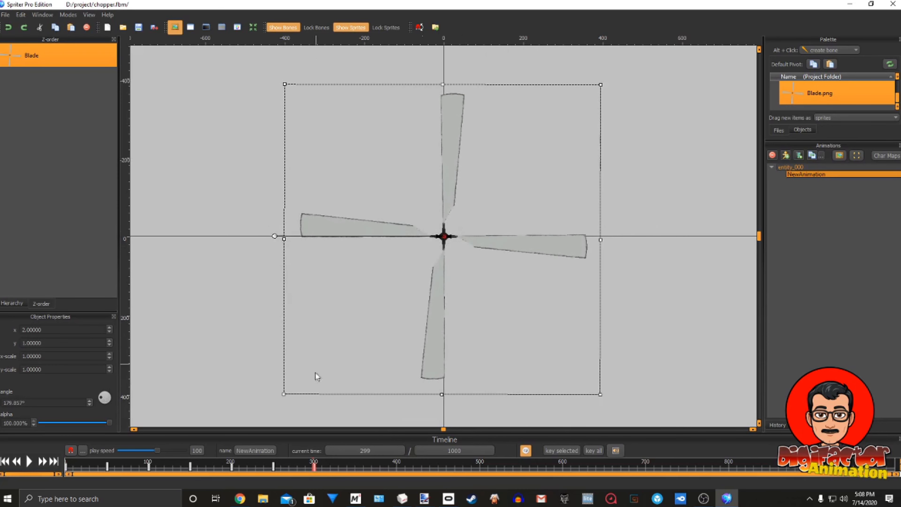
{"action": "left_click_drag", "start_coordinate": [326, 461], "coordinate": [356, 466]}
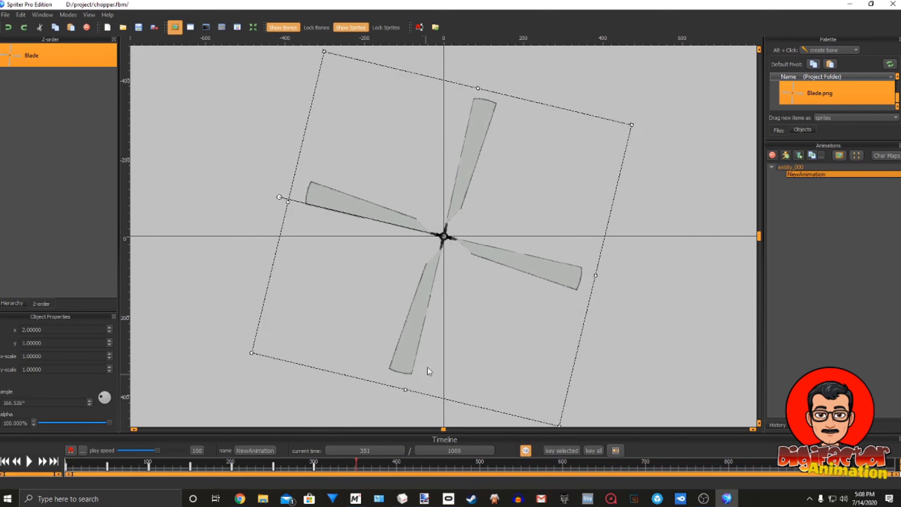
{"action": "mouse_move", "coordinate": [282, 195]}
{"action": "left_mouse_down"}
{"action": "mouse_move", "coordinate": [348, 123]}
{"action": "mouse_move", "coordinate": [444, 98]}
{"action": "left_mouse_up"}
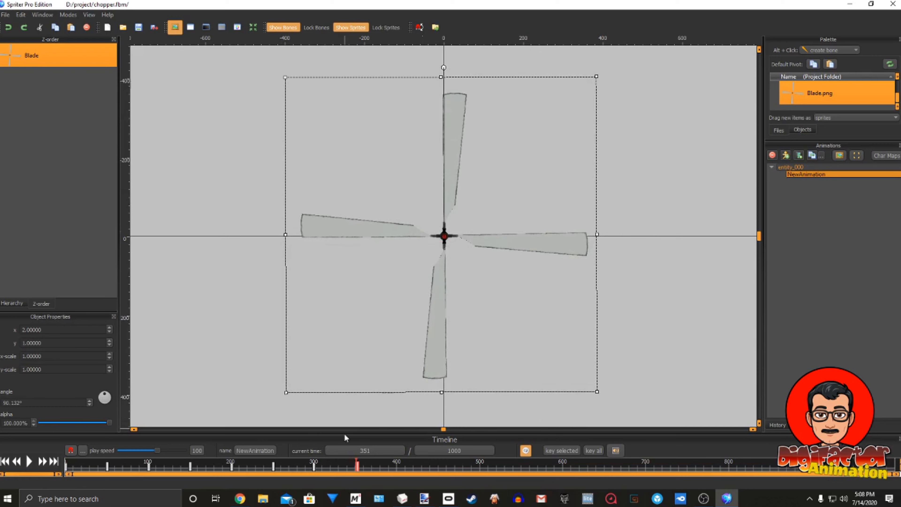
- Rotate the Blade sprite to about 0° at time 400 and to about 270° at time 450
{"action": "left_click_drag", "start_coordinate": [360, 460], "coordinate": [397, 459]}
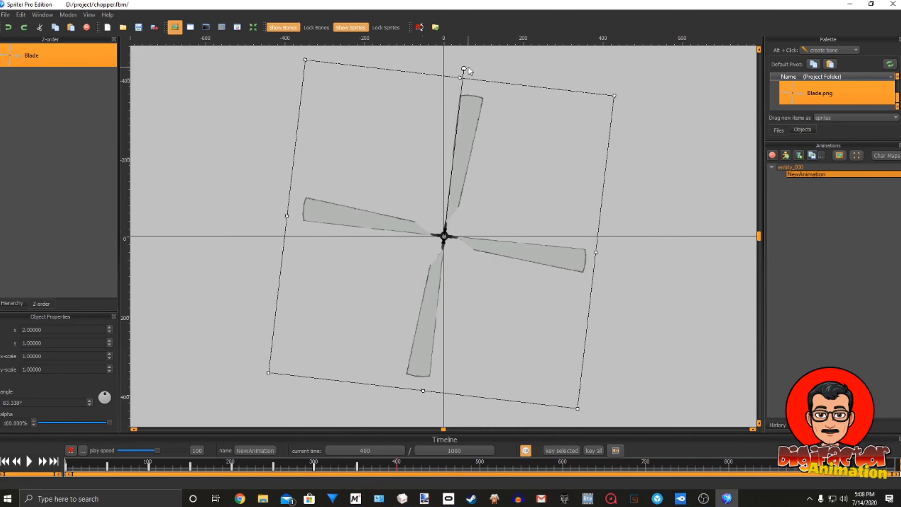
{"action": "left_click_drag", "start_coordinate": [464, 68], "coordinate": [595, 238]}
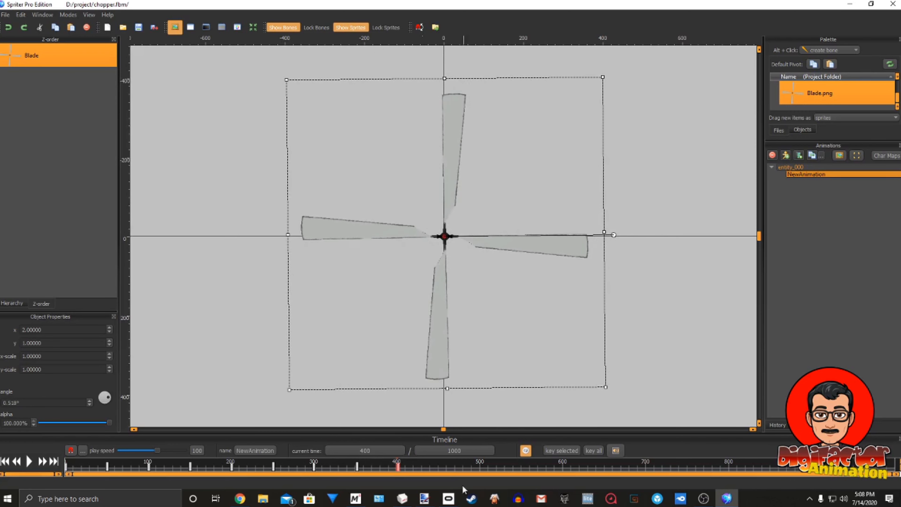
{"action": "left_click", "coordinate": [420, 466]}
{"action": "left_click_drag", "start_coordinate": [614, 236], "coordinate": [443, 399]}
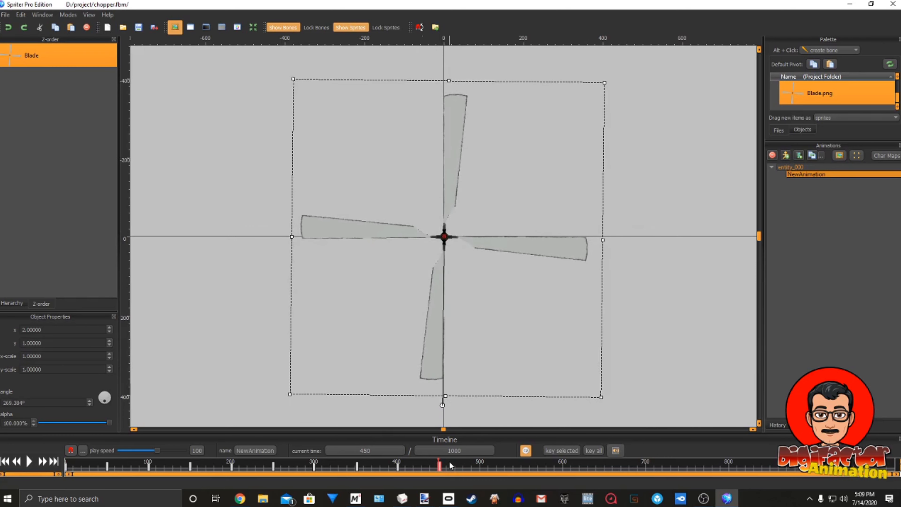
- Rotate the Blade sprite to about 180° at time 499 and to about 90° at time 550
{"action": "left_click", "coordinate": [456, 465]}
{"action": "left_click_drag", "start_coordinate": [459, 465], "coordinate": [479, 469]}
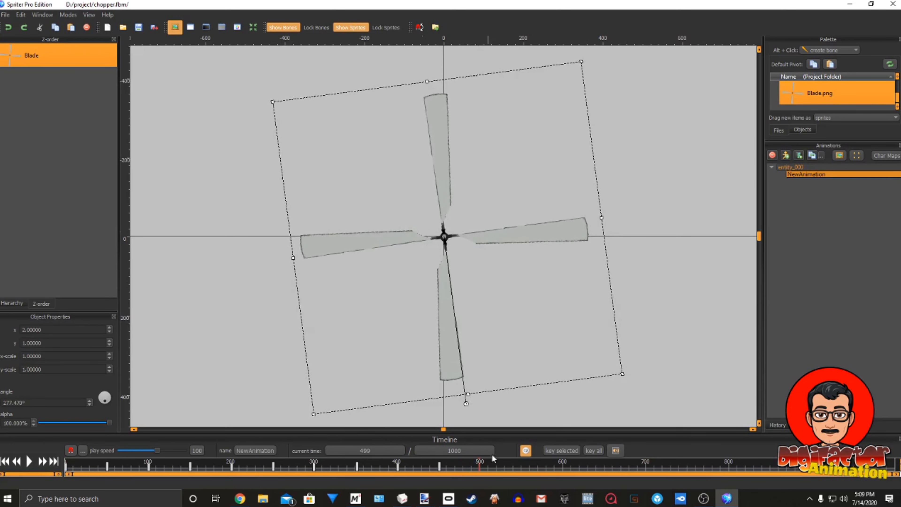
{"action": "left_click_drag", "start_coordinate": [467, 405], "coordinate": [275, 236]}
{"action": "left_click_drag", "start_coordinate": [510, 461], "coordinate": [521, 466]}
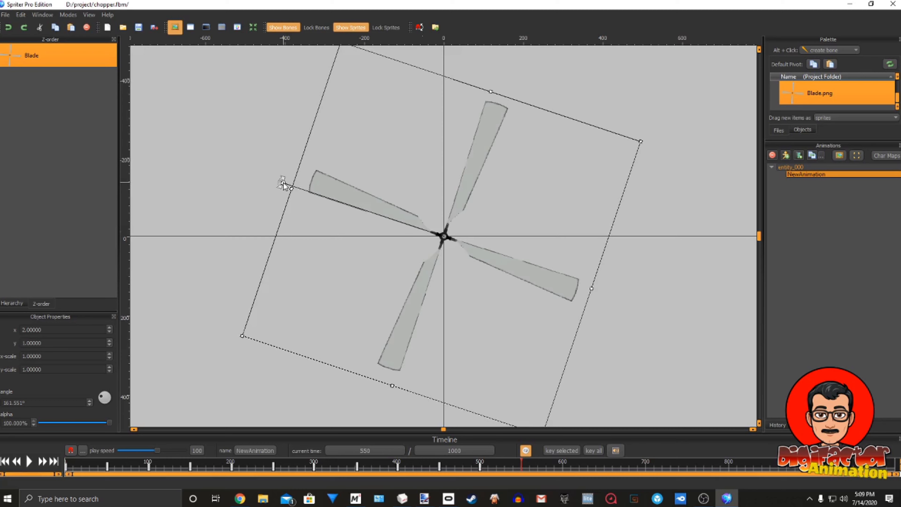
{"action": "left_click_drag", "start_coordinate": [283, 183], "coordinate": [445, 95]}
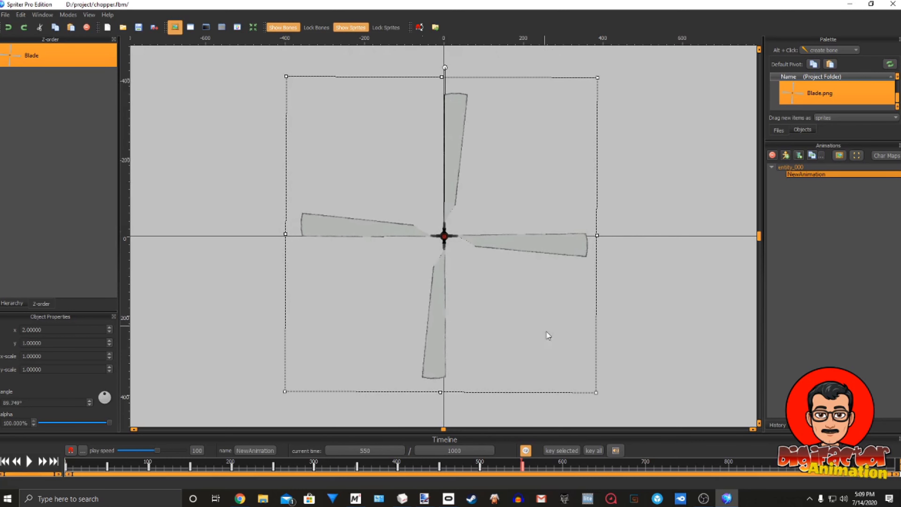
- Rotate the Blade sprite to about 0° at time 600 and to about 270° at time 650
{"action": "left_click_drag", "start_coordinate": [535, 462], "coordinate": [564, 467]}
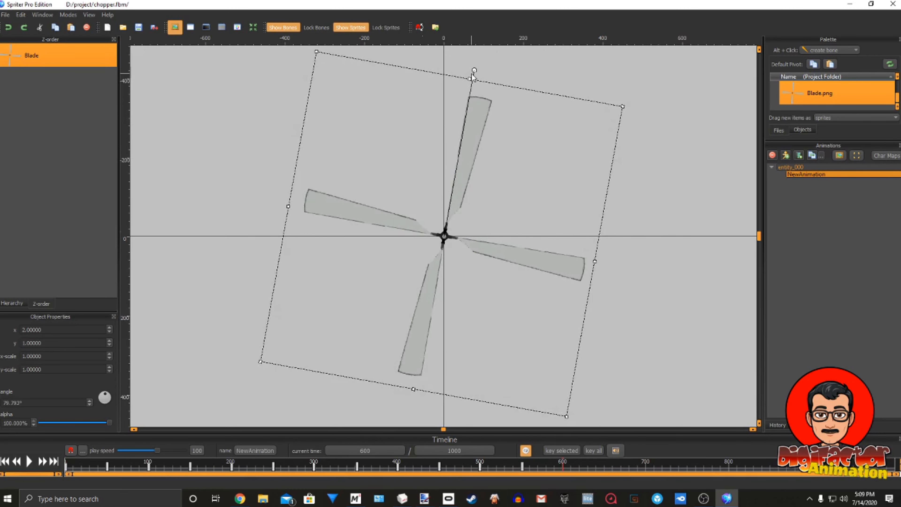
{"action": "left_click_drag", "start_coordinate": [474, 71], "coordinate": [578, 237]}
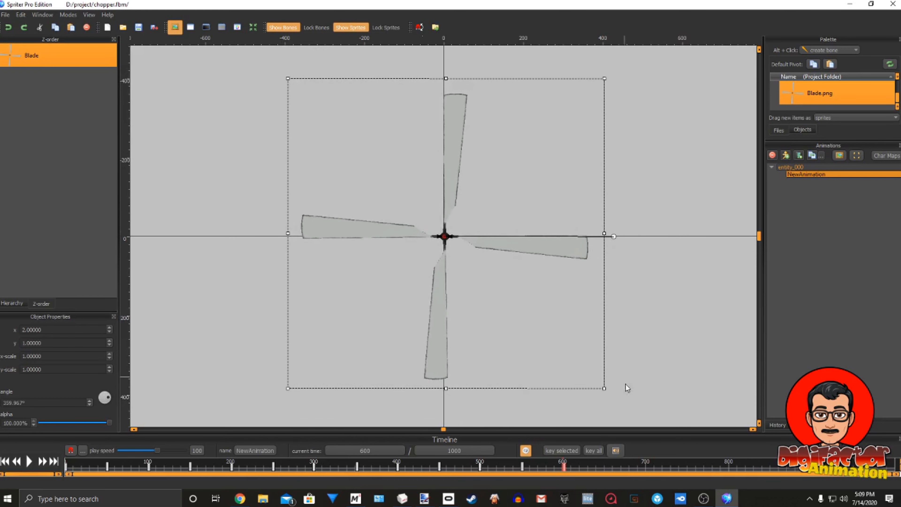
{"action": "left_click", "coordinate": [595, 464]}
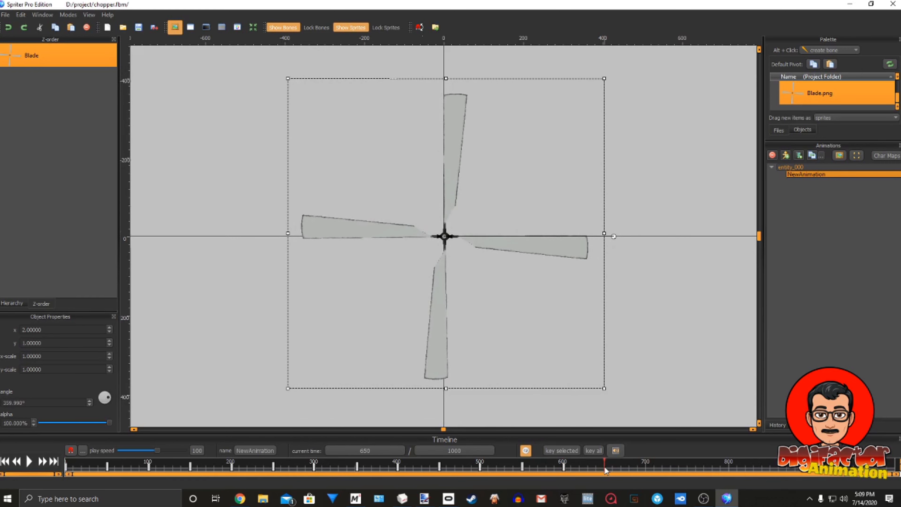
{"action": "left_click_drag", "start_coordinate": [613, 237], "coordinate": [446, 400]}
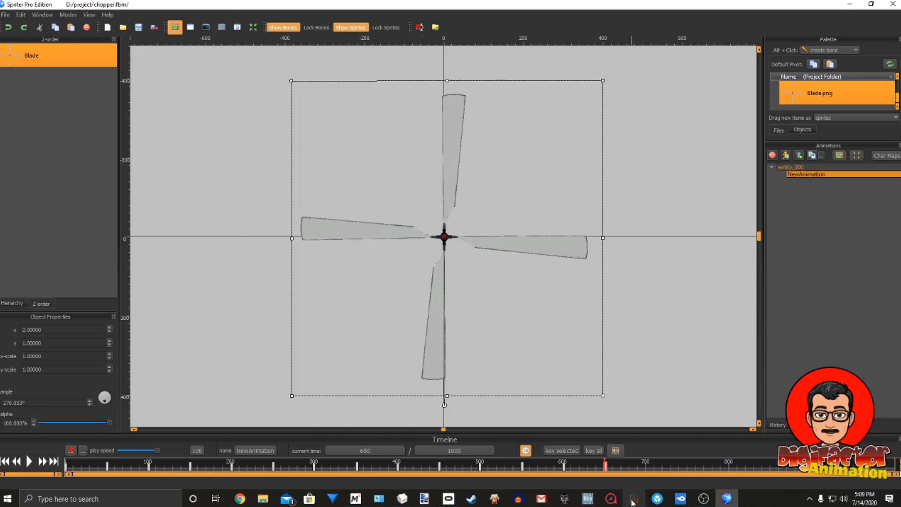
- Rotate the Blade sprite to about 180° at time 700 and to about 90° at time 751
{"action": "left_click_drag", "start_coordinate": [627, 461], "coordinate": [647, 463]}
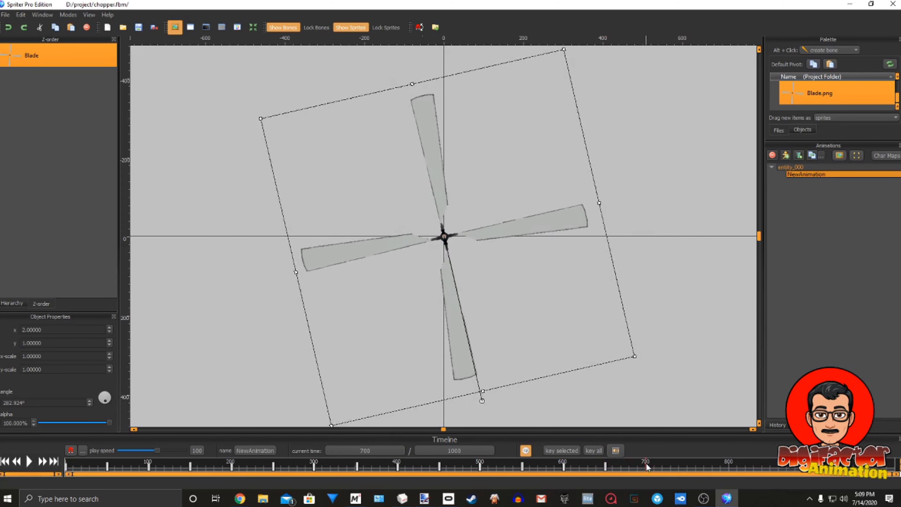
{"action": "left_click_drag", "start_coordinate": [483, 401], "coordinate": [294, 238]}
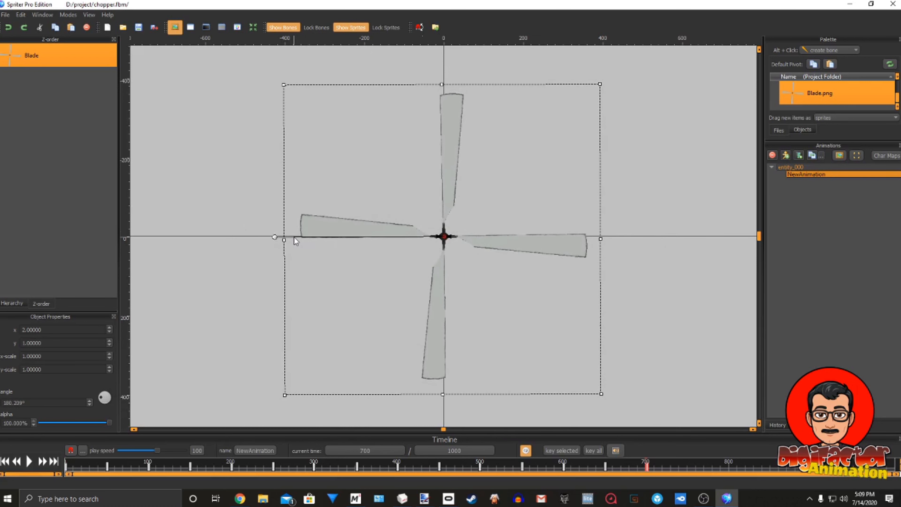
{"action": "left_click_drag", "start_coordinate": [670, 463], "coordinate": [689, 468]}
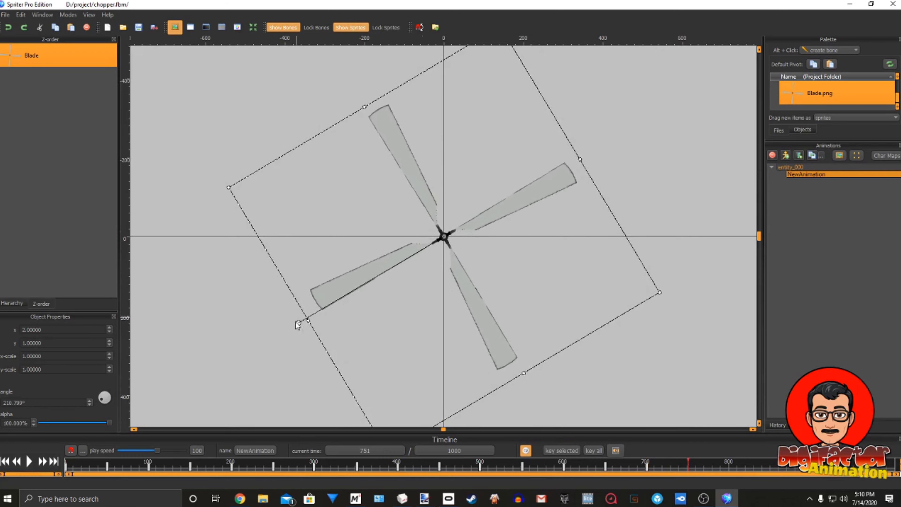
{"action": "left_click_drag", "start_coordinate": [299, 326], "coordinate": [444, 110]}
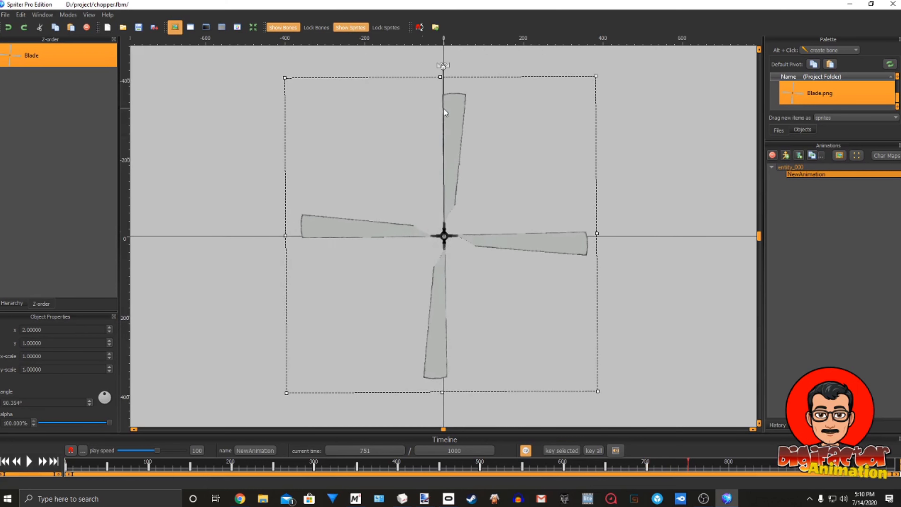
- Rotate the Blade sprite to about 0° at time 799 and to about 270° at time 849
{"action": "left_click", "coordinate": [728, 469]}
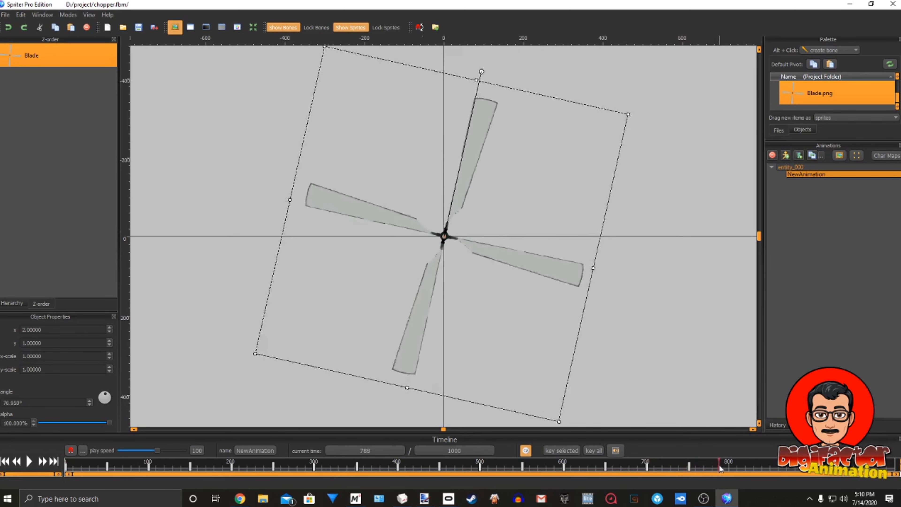
{"action": "left_click", "coordinate": [730, 471]}
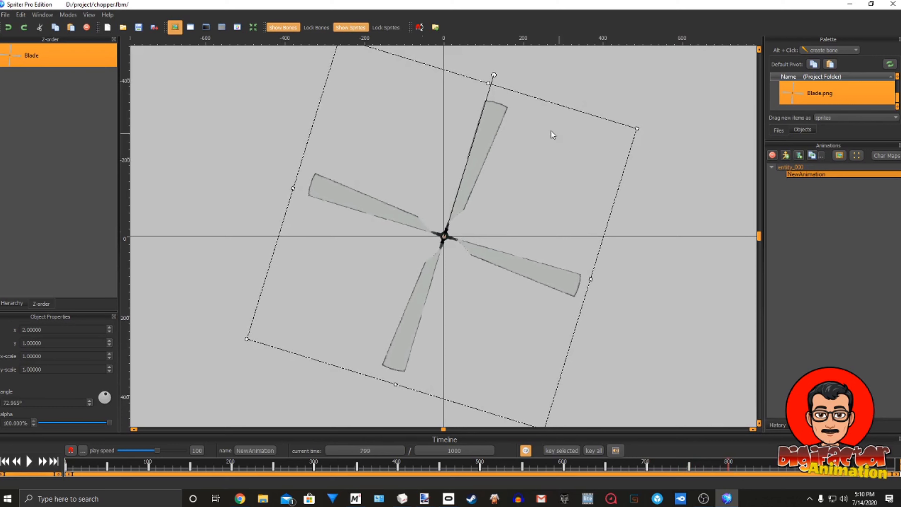
{"action": "left_click_drag", "start_coordinate": [495, 79], "coordinate": [581, 240]}
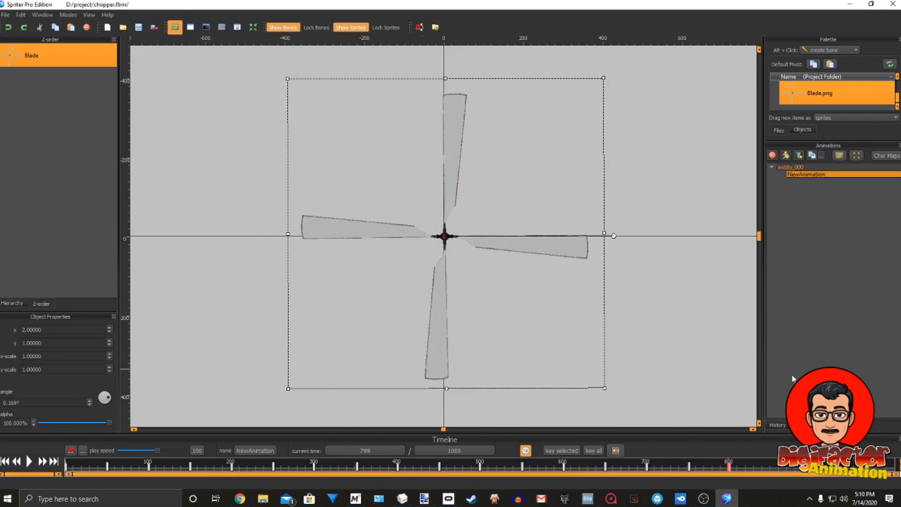
{"action": "left_click", "coordinate": [764, 468]}
{"action": "left_click_drag", "start_coordinate": [615, 240], "coordinate": [445, 403]}
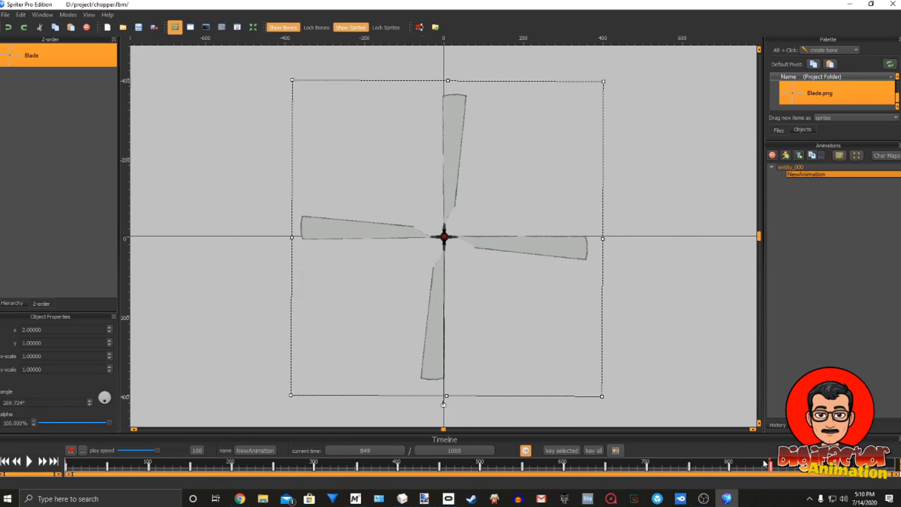
- Rotate the Blade sprite to about 180° at time 952 and to about 270° at time 1000
{"action": "left_click_drag", "start_coordinate": [775, 465], "coordinate": [812, 472]}
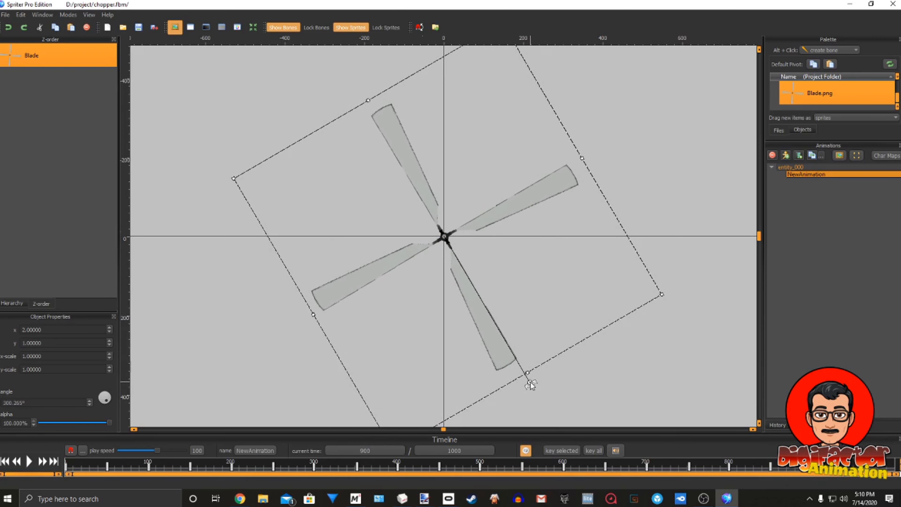
{"action": "left_click_drag", "start_coordinate": [531, 385], "coordinate": [564, 351]}
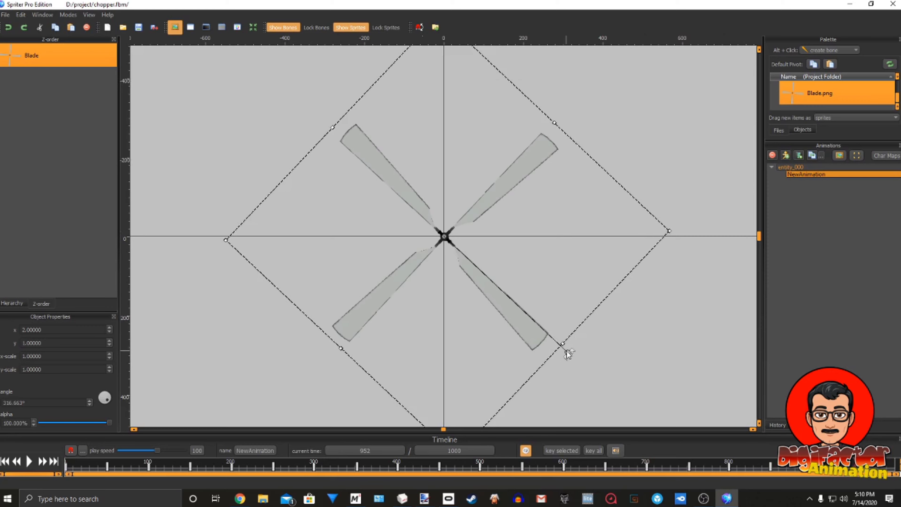
{"action": "left_click_drag", "start_coordinate": [567, 354], "coordinate": [375, 391]}
{"action": "left_click_drag", "start_coordinate": [396, 335], "coordinate": [316, 242]}
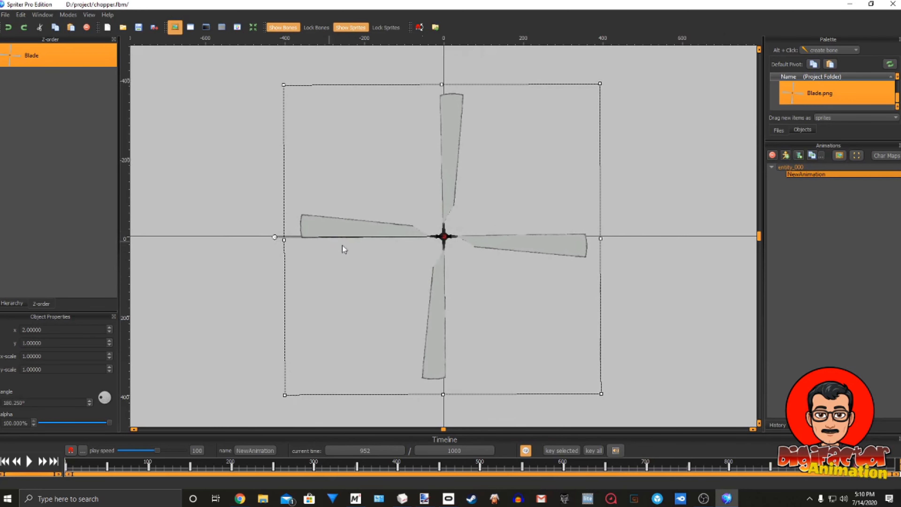
{"action": "left_click_drag", "start_coordinate": [856, 465], "coordinate": [896, 464]}
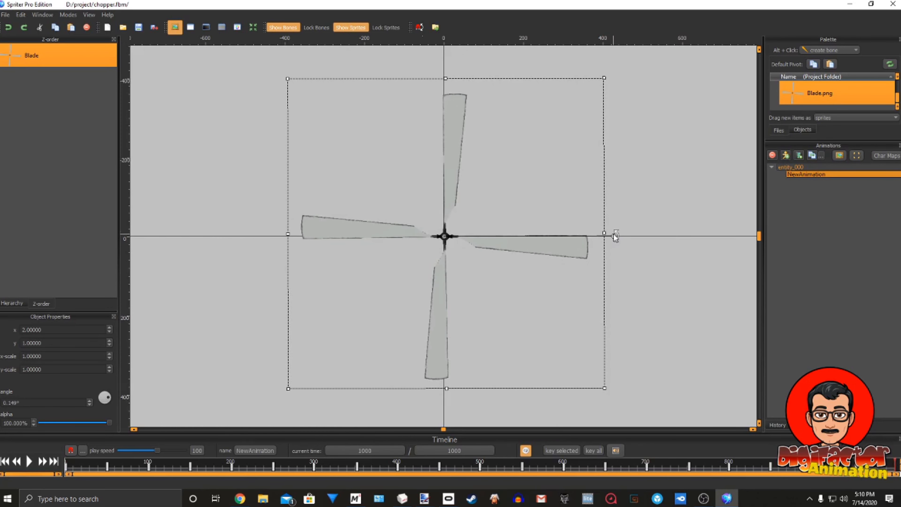
{"action": "left_click_drag", "start_coordinate": [616, 237], "coordinate": [443, 405]}
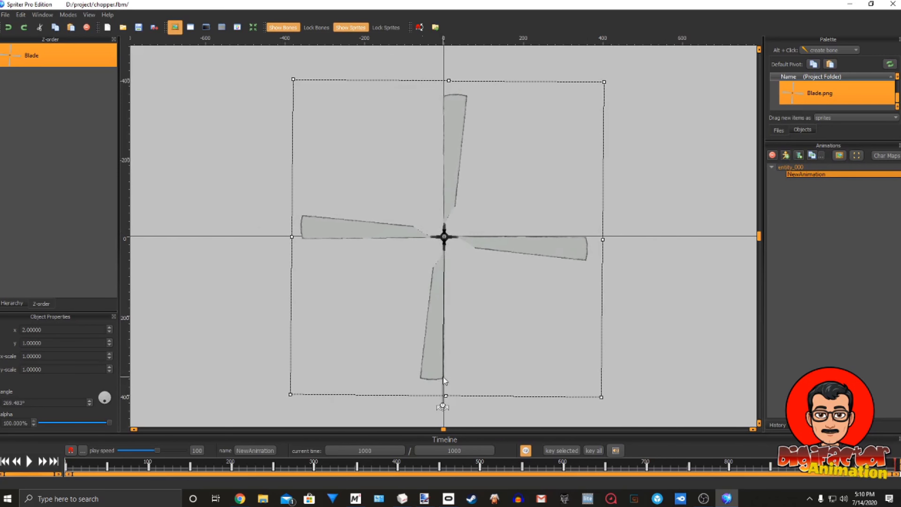
- Play the blade animation from time 0
{"action": "left_click_drag", "start_coordinate": [897, 466], "coordinate": [64, 472]}
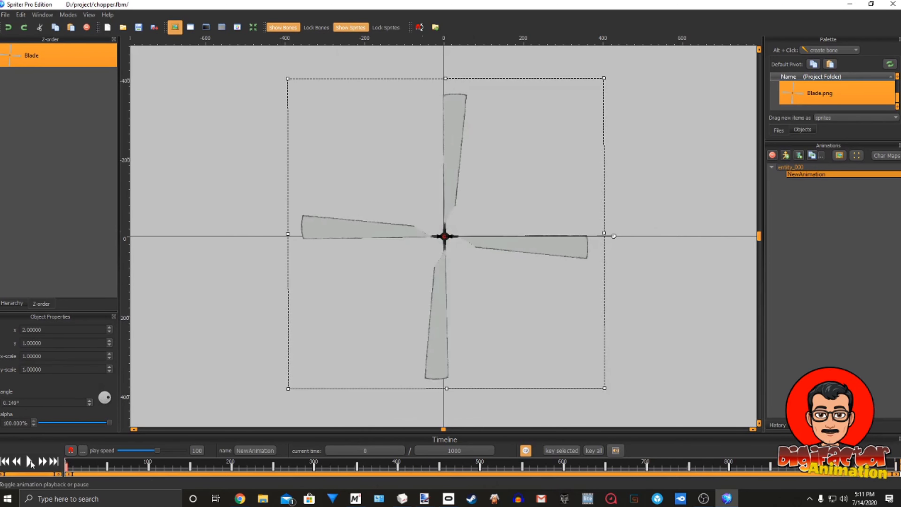
{"action": "left_click", "coordinate": [30, 462]}
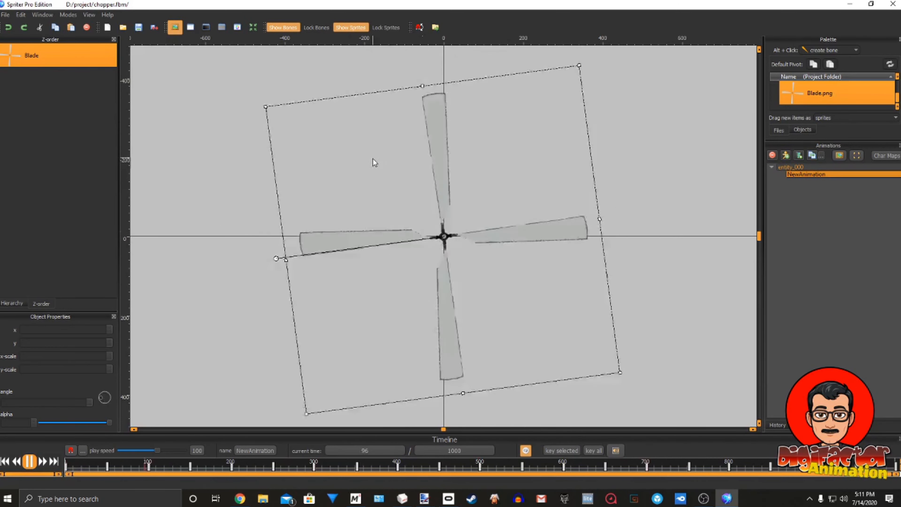
- Stop the animation playback, view the PNG/GIF export options for the animation, and close them without exporting
{"action": "left_click", "coordinate": [42, 461]}
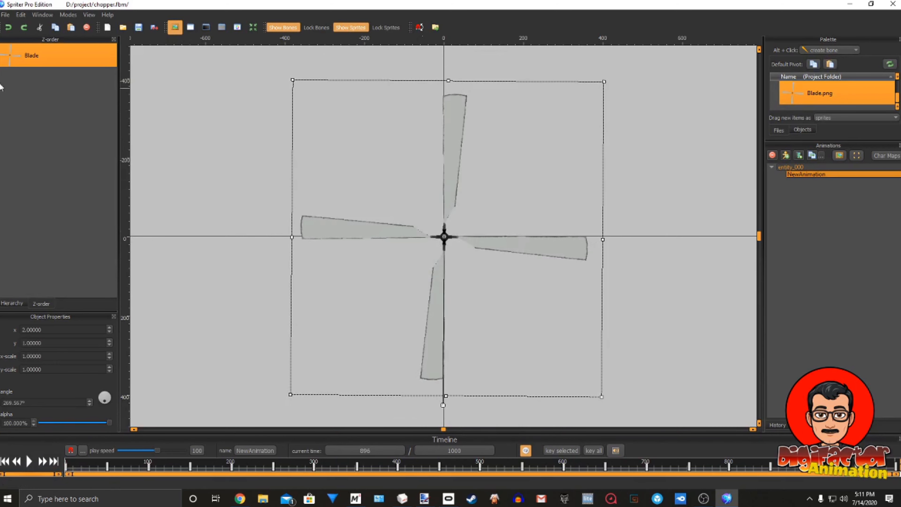
{"action": "left_click", "coordinate": [7, 15]}
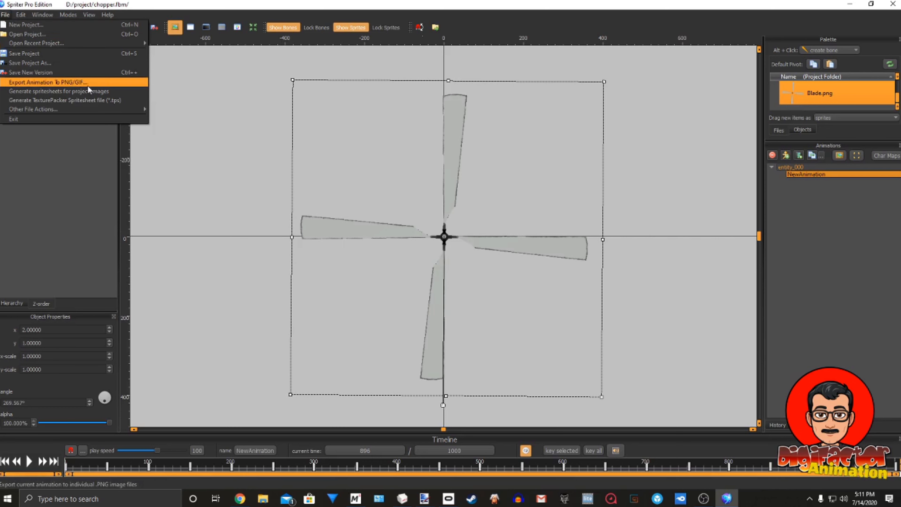
{"action": "left_click", "coordinate": [70, 84]}
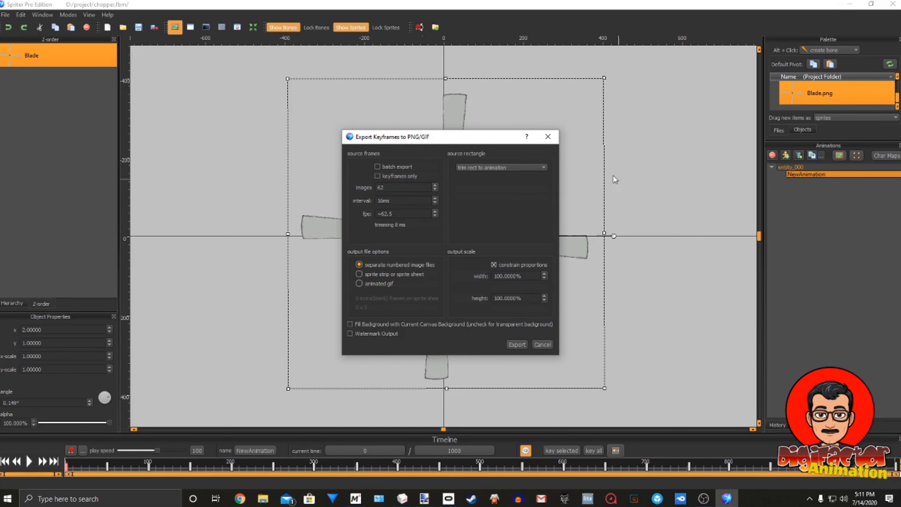
{"action": "left_click", "coordinate": [548, 137]}
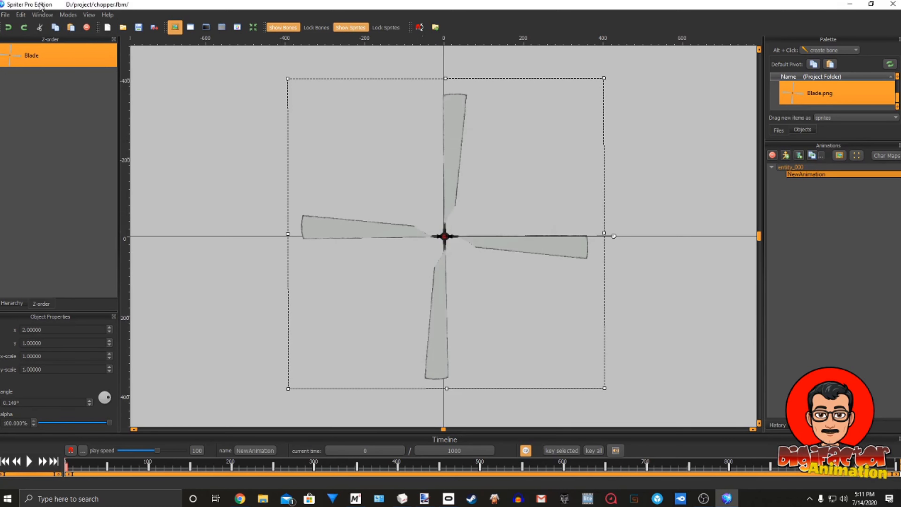
- Deselect the Blade sprite and play the spinning animation without its selection frame
{"action": "left_click", "coordinate": [21, 15]}
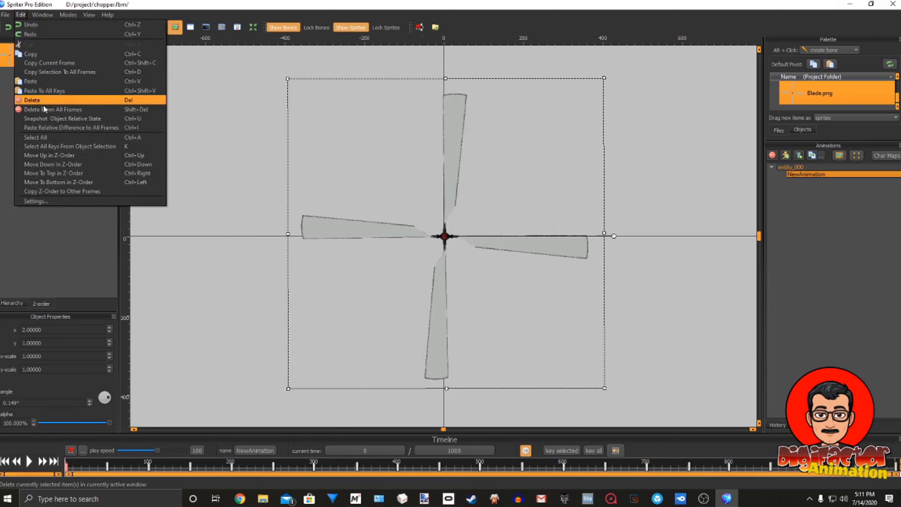
{"action": "left_click", "coordinate": [24, 228]}
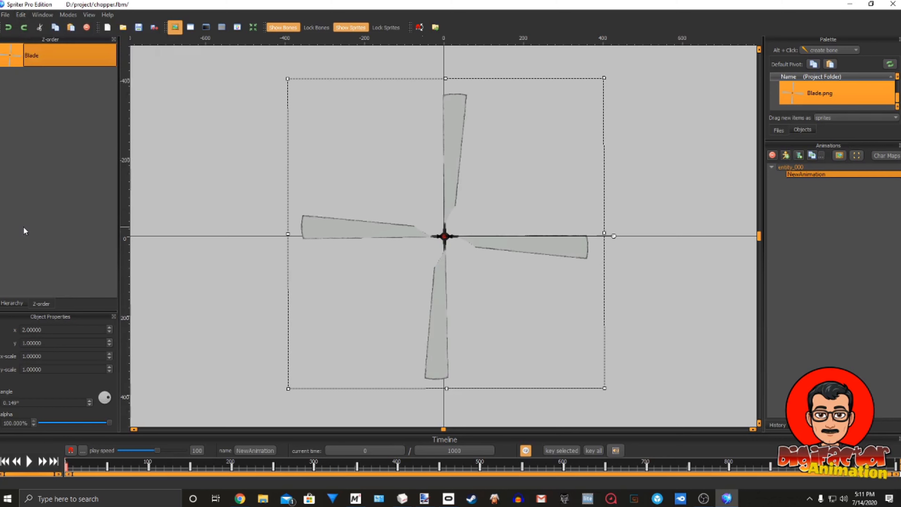
{"action": "left_click", "coordinate": [23, 227]}
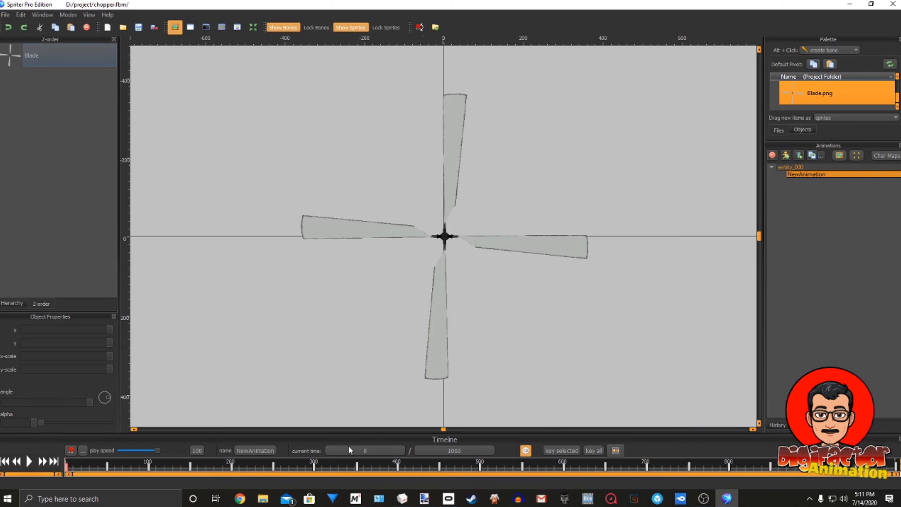
{"action": "left_click", "coordinate": [28, 466]}
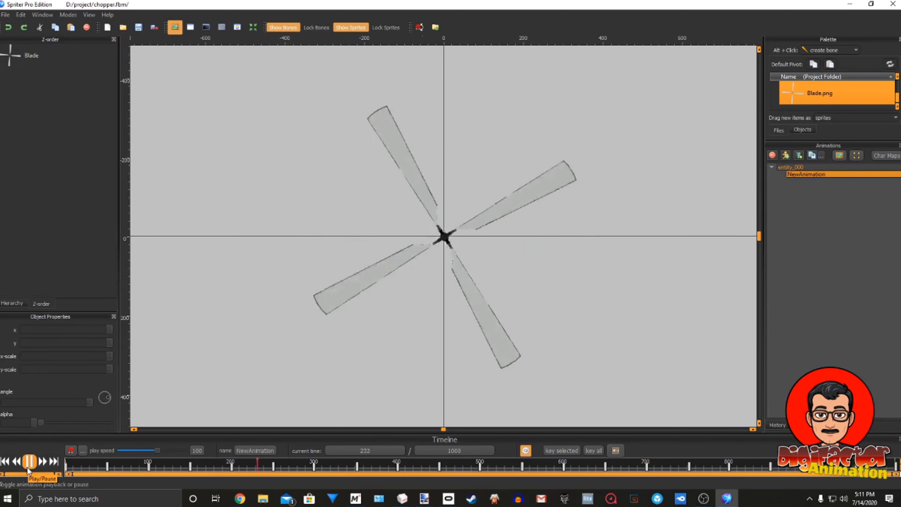
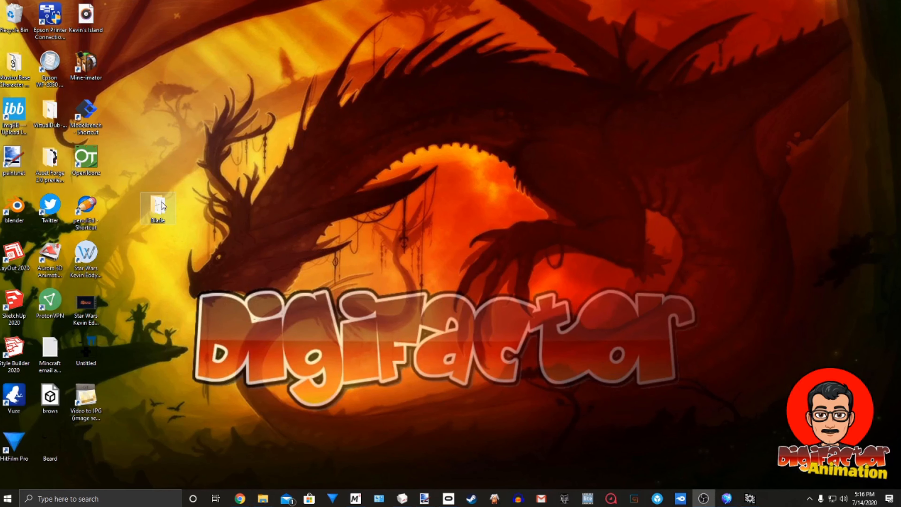
- Switch to File Explorer, play the Blade Animation video from the project's chopper.fbm folder, and close the player and folder window
{"action": "left_click", "coordinate": [263, 499]}
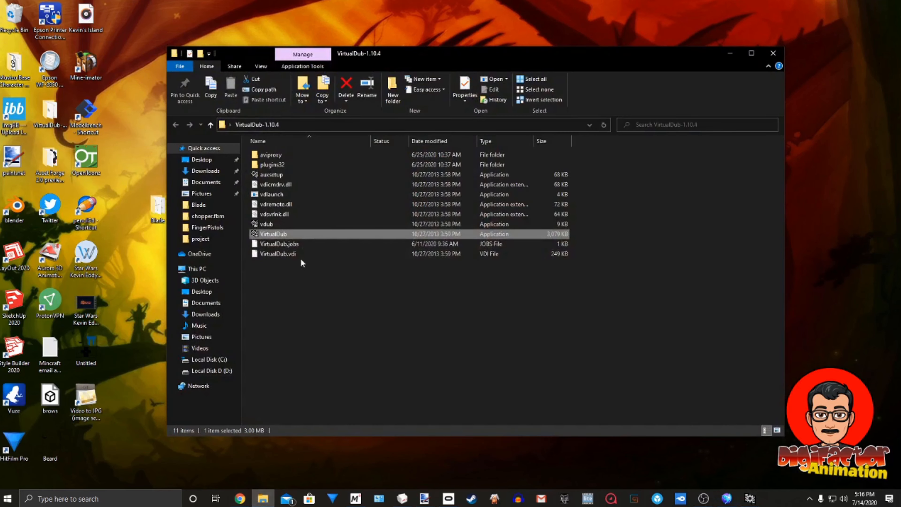
{"action": "left_click", "coordinate": [213, 238]}
{"action": "double_click", "coordinate": [272, 171]}
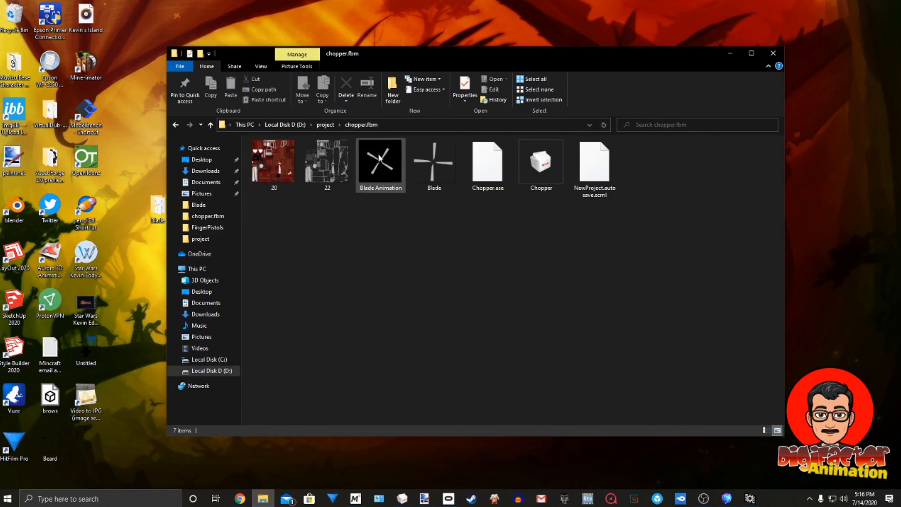
{"action": "double_click", "coordinate": [371, 159]}
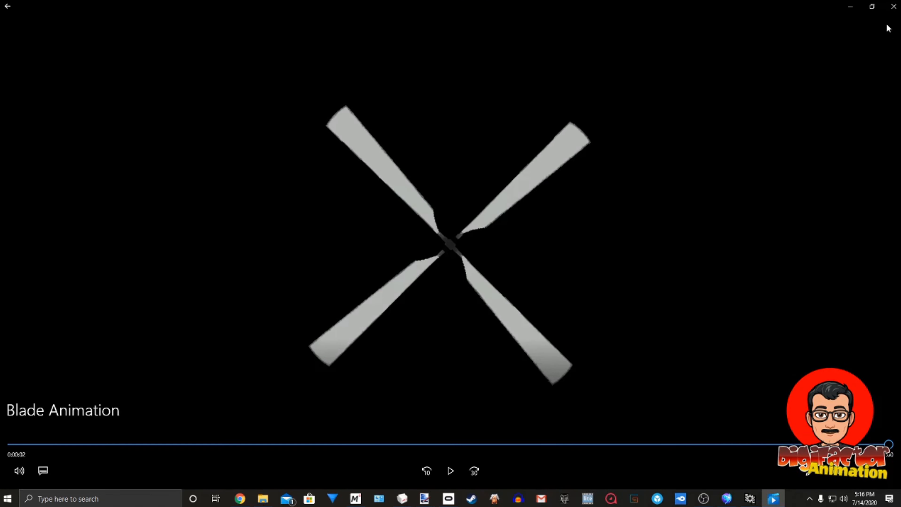
{"action": "left_click", "coordinate": [894, 6]}
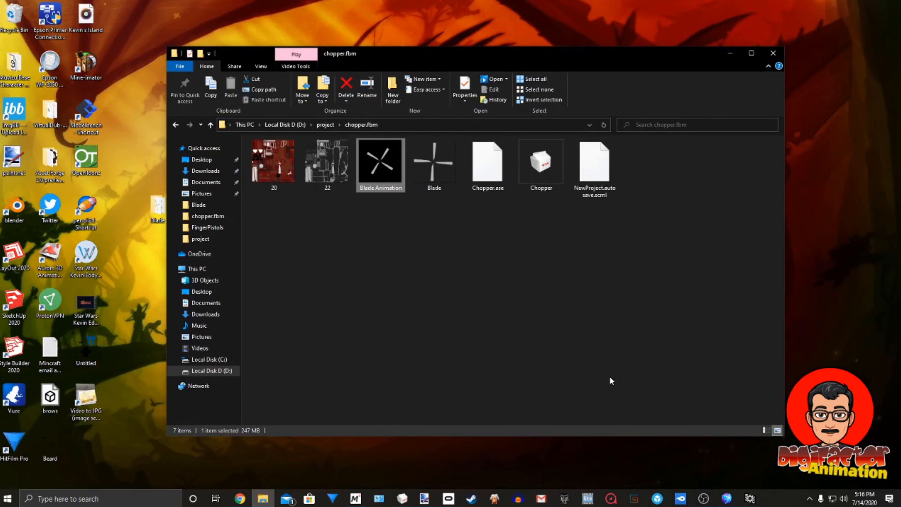
{"action": "left_click", "coordinate": [773, 53]}
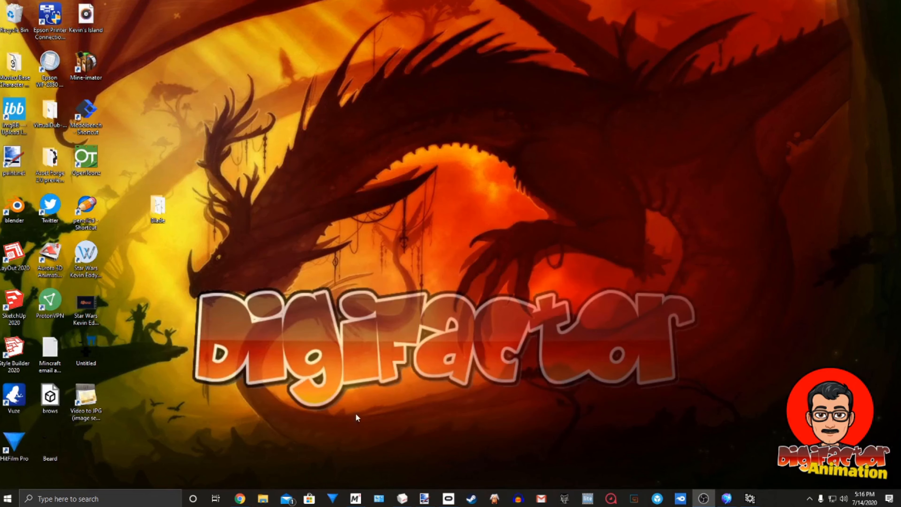
- Switch to MilkShape 3D, create a new material using the Blade.png texture, and assign it to the selected rotor plane
{"action": "left_click", "coordinate": [402, 499]}
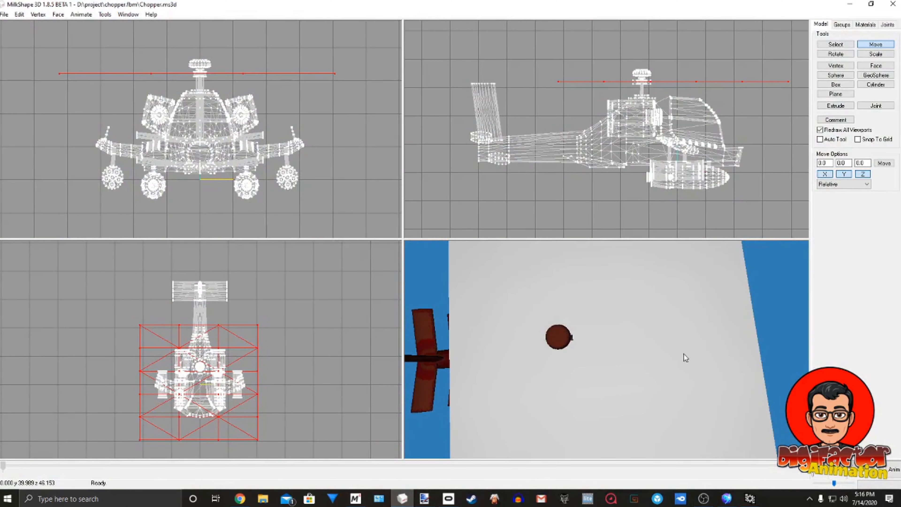
{"action": "right_click", "coordinate": [778, 318]}
{"action": "left_click", "coordinate": [747, 341]}
{"action": "left_click_drag", "start_coordinate": [747, 342], "coordinate": [662, 330]}
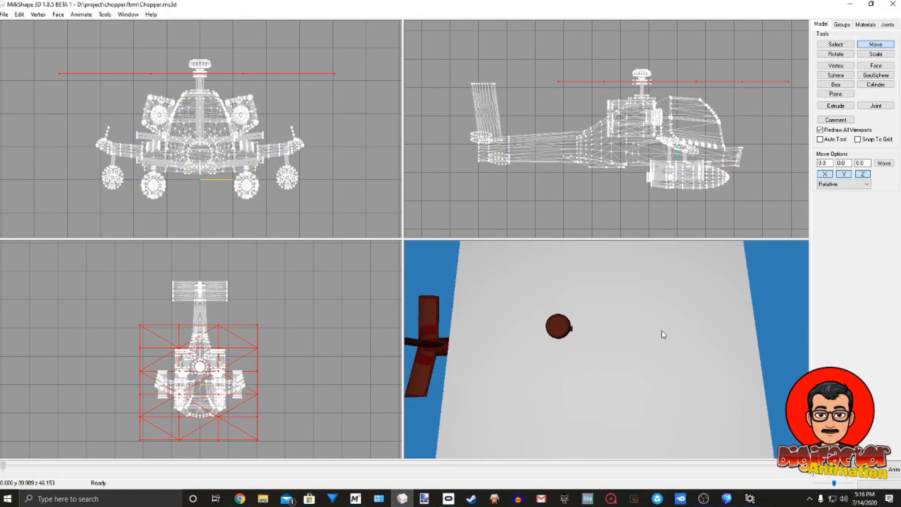
{"action": "left_click", "coordinate": [867, 25]}
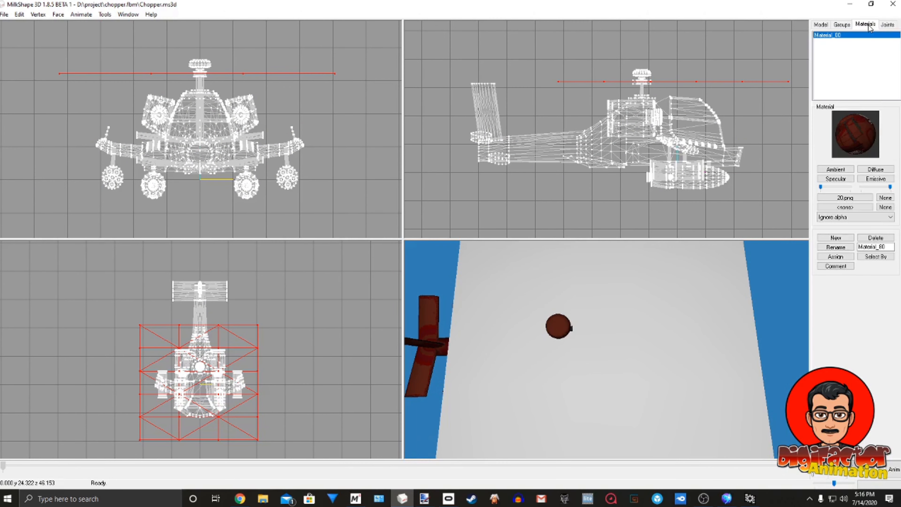
{"action": "left_click", "coordinate": [836, 238]}
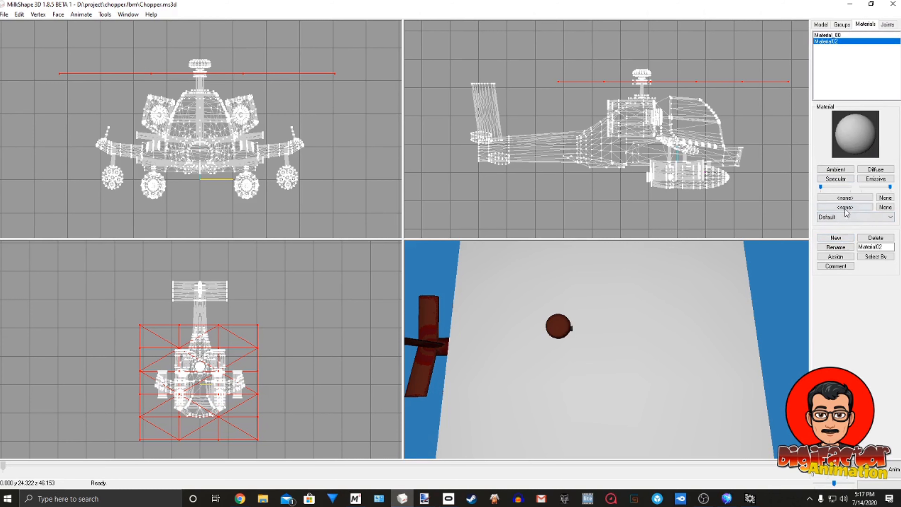
{"action": "left_click", "coordinate": [849, 198]}
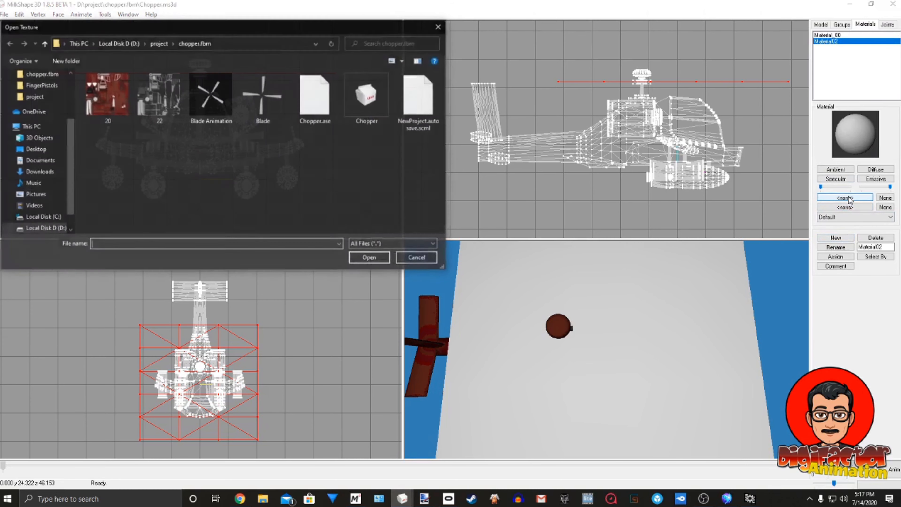
{"action": "left_click", "coordinate": [256, 83]}
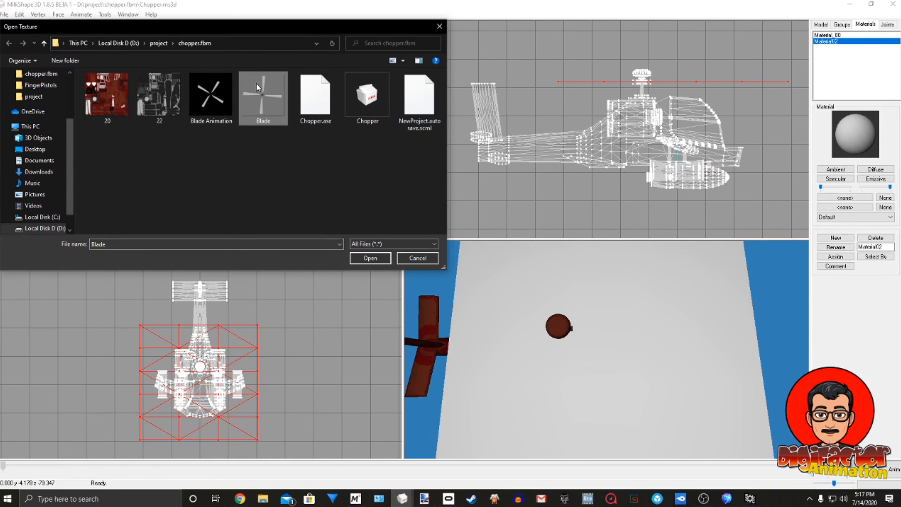
{"action": "left_click", "coordinate": [371, 259]}
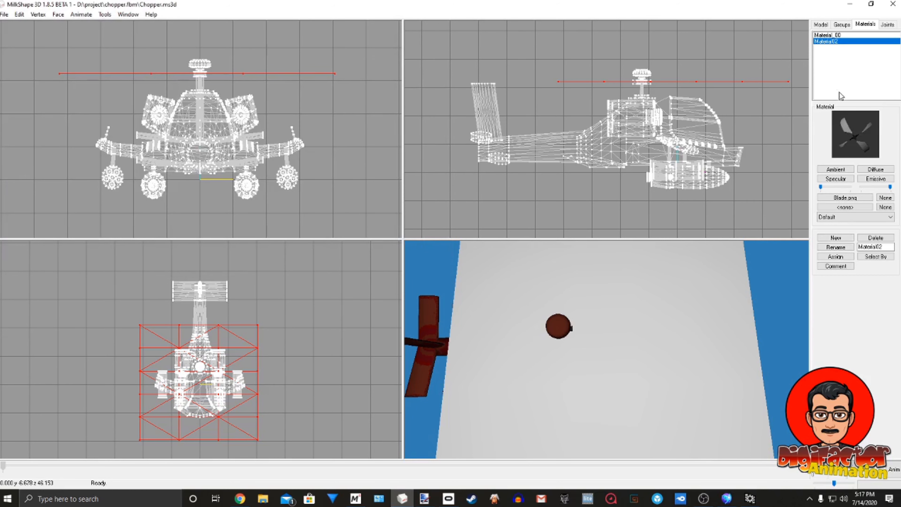
{"action": "left_click", "coordinate": [837, 40]}
{"action": "left_click_drag", "start_coordinate": [633, 336], "coordinate": [657, 330]}
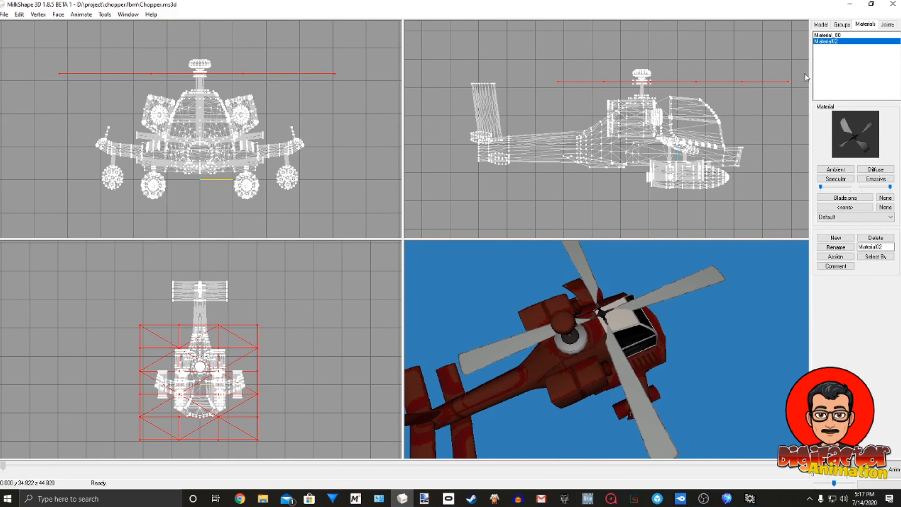
- Move the rotor plane toward the tail in the top view so the blades centre on the rotor hub
{"action": "left_click", "coordinate": [822, 25]}
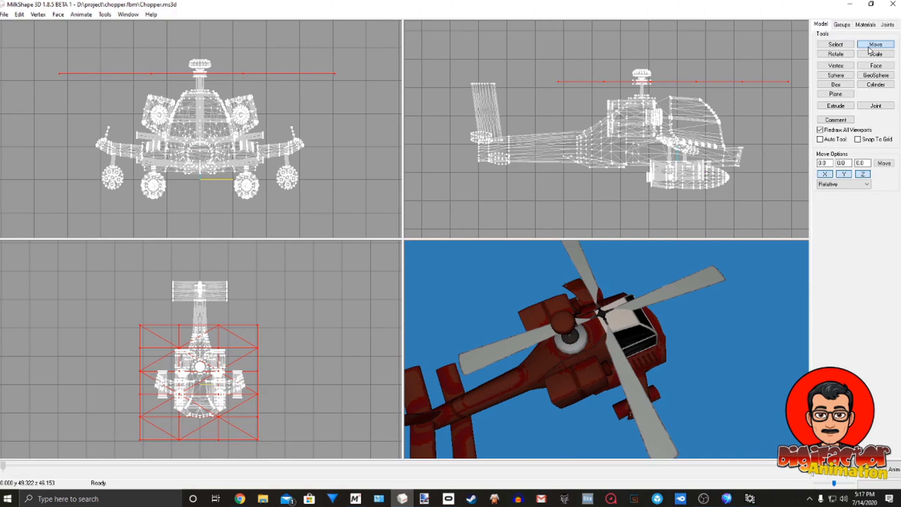
{"action": "mouse_move", "coordinate": [277, 406]}
{"action": "left_mouse_down"}
{"action": "mouse_move", "coordinate": [268, 391]}
{"action": "mouse_move", "coordinate": [278, 391]}
{"action": "left_mouse_up"}
{"action": "left_click_drag", "start_coordinate": [526, 385], "coordinate": [665, 351]}
{"action": "scroll", "coordinate": [665, 351], "scroll_direction": "up", "scroll_amount": 8}
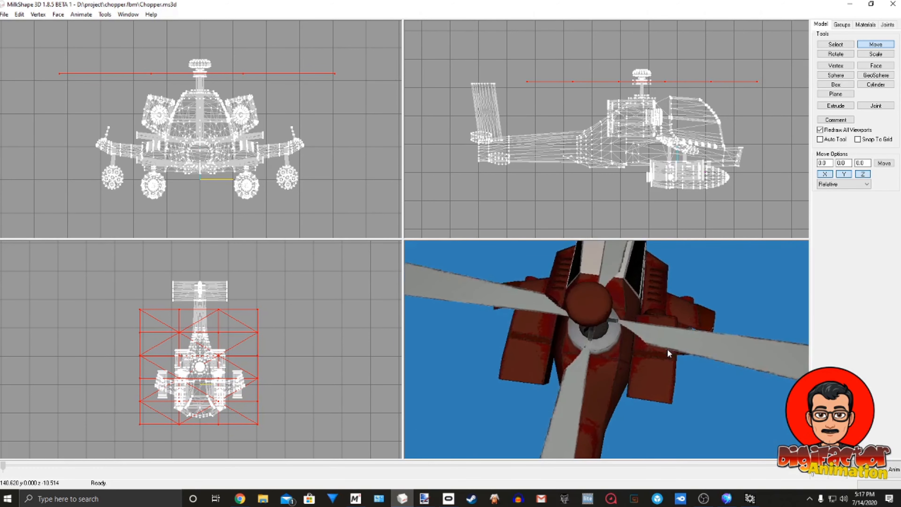
{"action": "left_click_drag", "start_coordinate": [666, 346], "coordinate": [680, 360]}
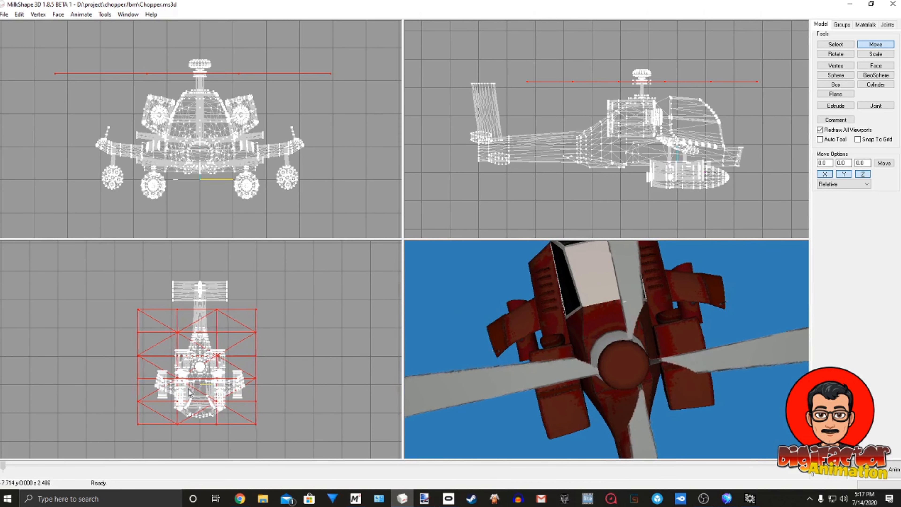
{"action": "left_click_drag", "start_coordinate": [191, 392], "coordinate": [212, 412]}
{"action": "left_click_drag", "start_coordinate": [598, 417], "coordinate": [604, 353]}
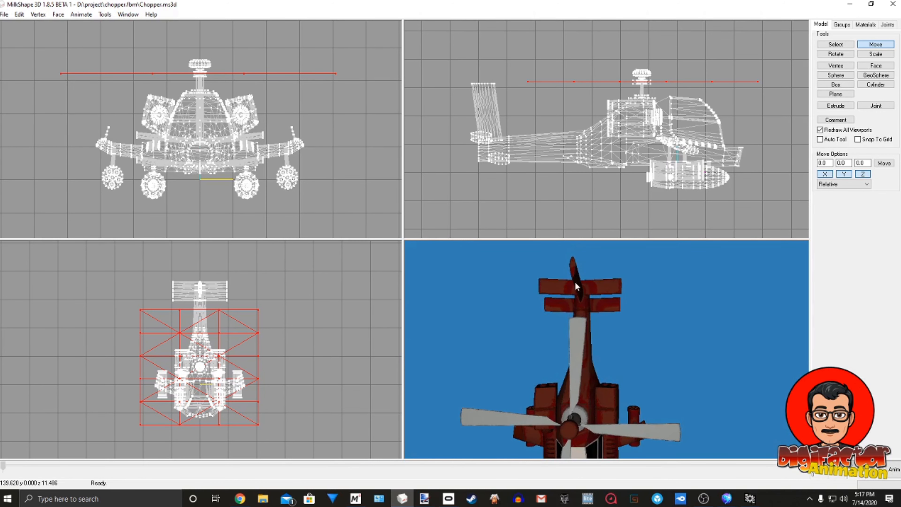
{"action": "left_click_drag", "start_coordinate": [575, 277], "coordinate": [693, 335]}
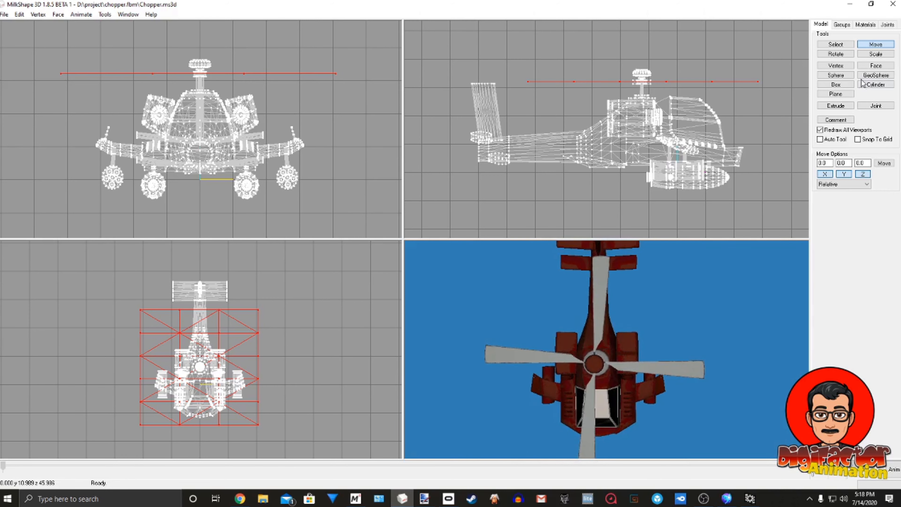
- Scale the rotor plane up slightly about its centre of mass and check the blades from several angles
{"action": "left_click", "coordinate": [873, 53]}
{"action": "scroll", "coordinate": [222, 406], "scroll_direction": "up", "scroll_amount": 2}
{"action": "left_click_drag", "start_coordinate": [293, 384], "coordinate": [302, 361], "text": "ctrl"}
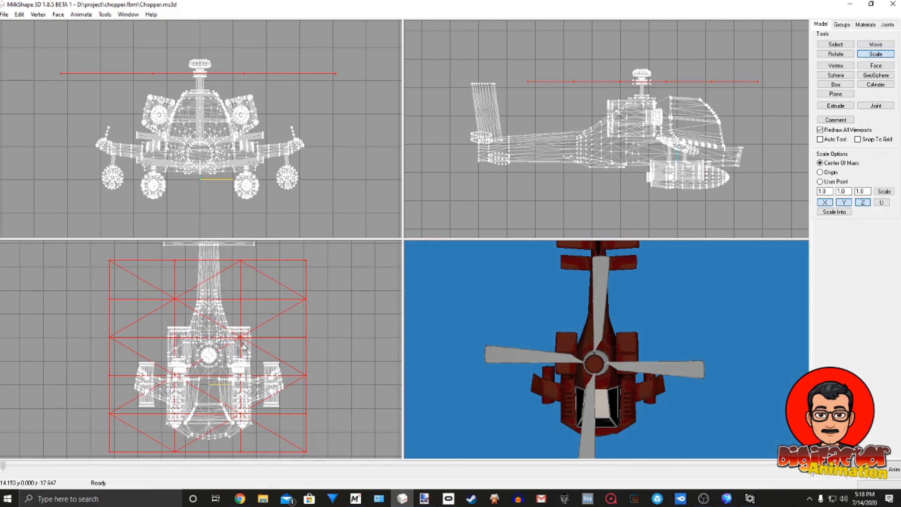
{"action": "left_click_drag", "start_coordinate": [243, 344], "coordinate": [246, 350]}
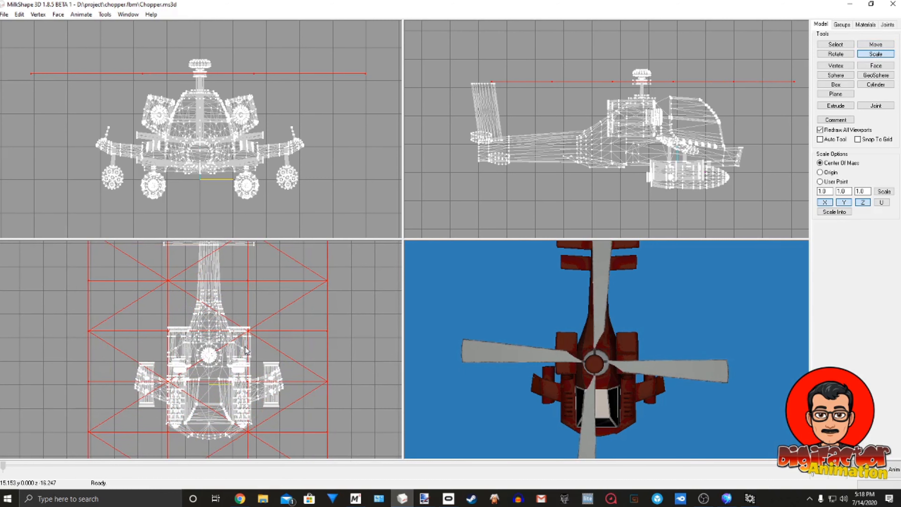
{"action": "left_click_drag", "start_coordinate": [343, 321], "coordinate": [350, 351], "text": "ctrl"}
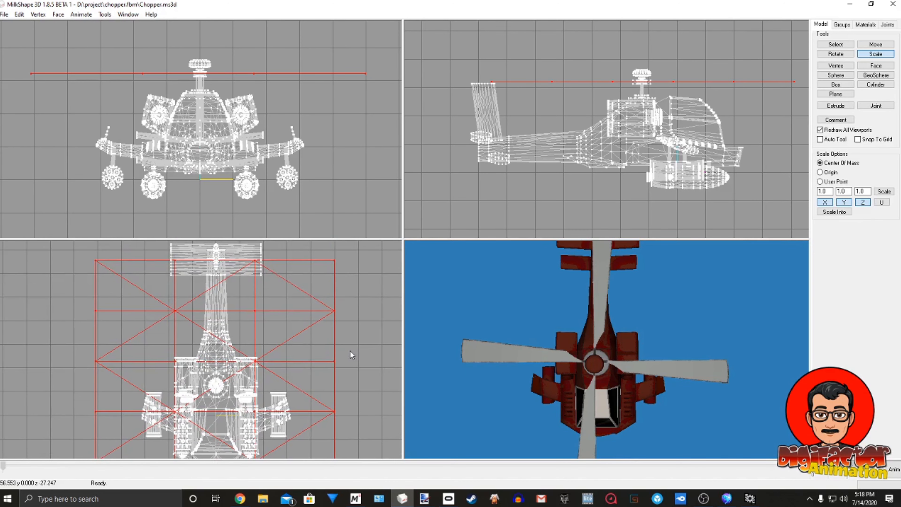
{"action": "left_click_drag", "start_coordinate": [547, 348], "coordinate": [653, 369]}
{"action": "left_click_drag", "start_coordinate": [589, 394], "coordinate": [664, 373]}
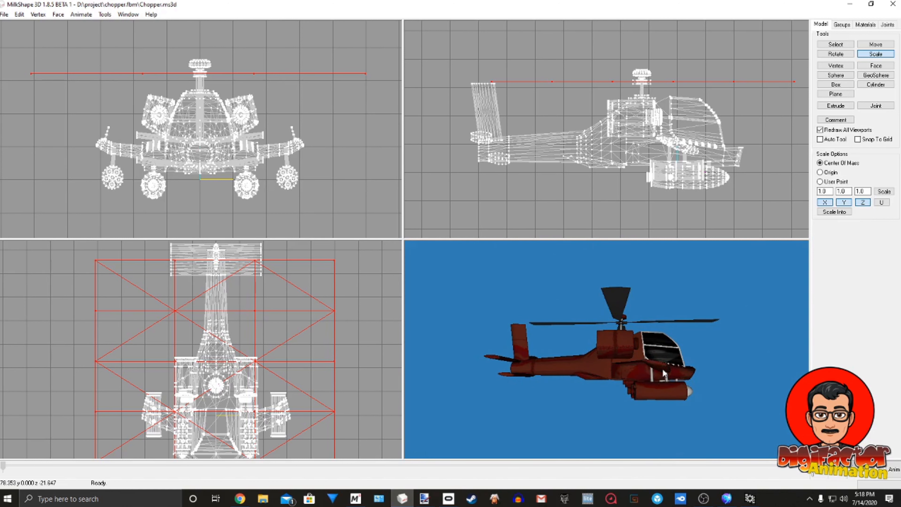
{"action": "left_click_drag", "start_coordinate": [658, 353], "coordinate": [651, 363]}
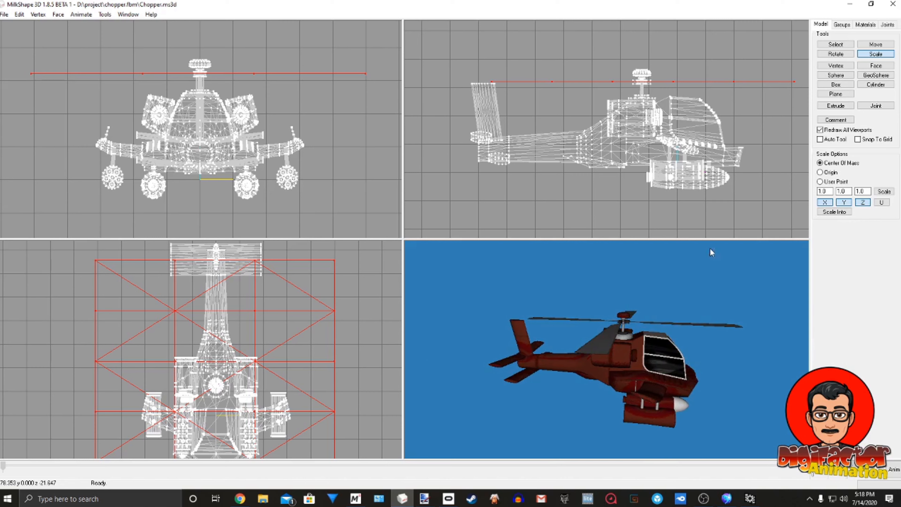
- Export the helicopter as ASE over Chopper.ase in the chopper.fbm folder, using Multi/Sub-Object materials and absolute texture filenames
{"action": "left_click", "coordinate": [8, 14]}
{"action": "mouse_move", "coordinate": [30, 92]}
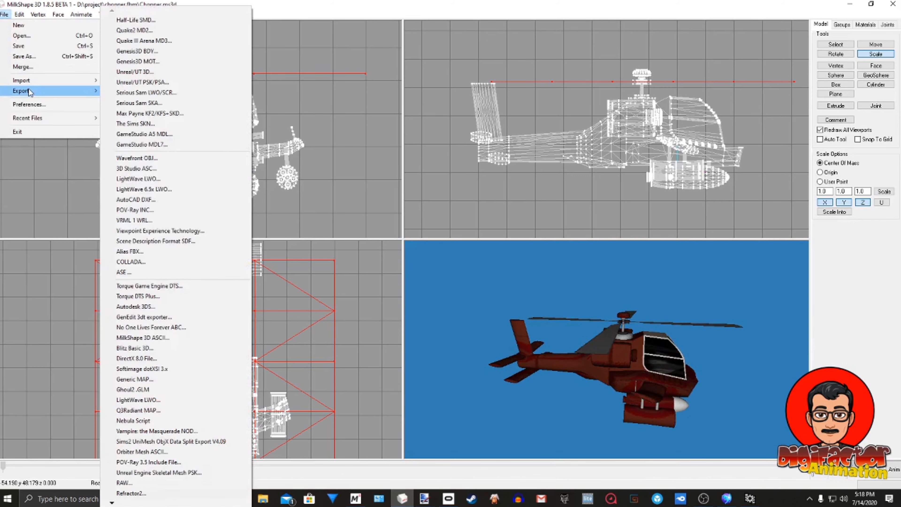
{"action": "left_click", "coordinate": [124, 272]}
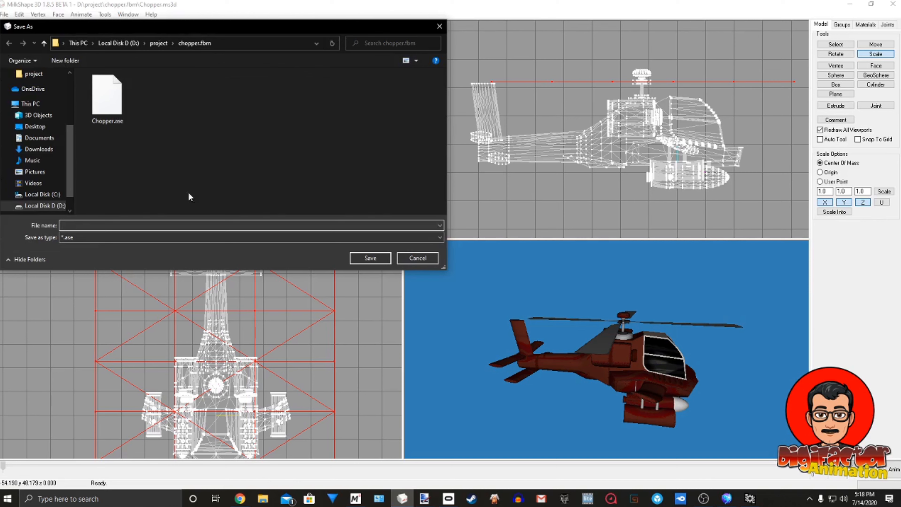
{"action": "left_click", "coordinate": [109, 107]}
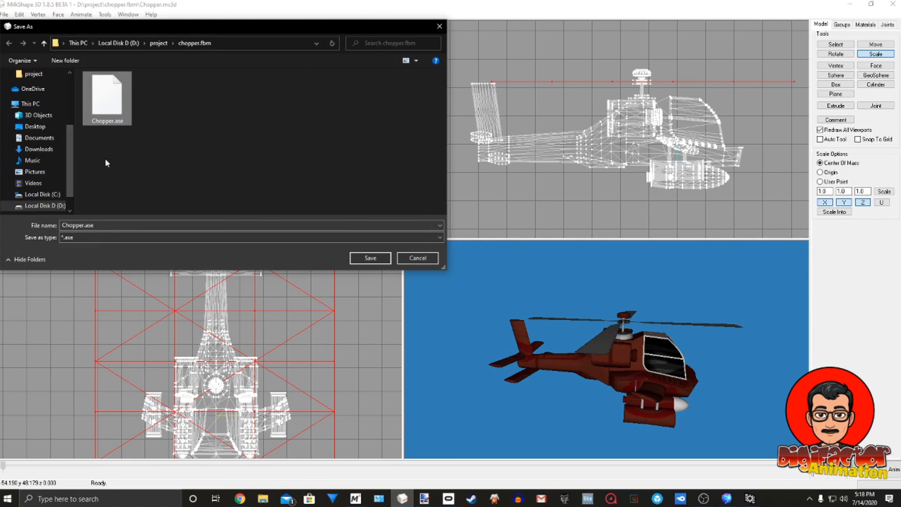
{"action": "left_click", "coordinate": [363, 260]}
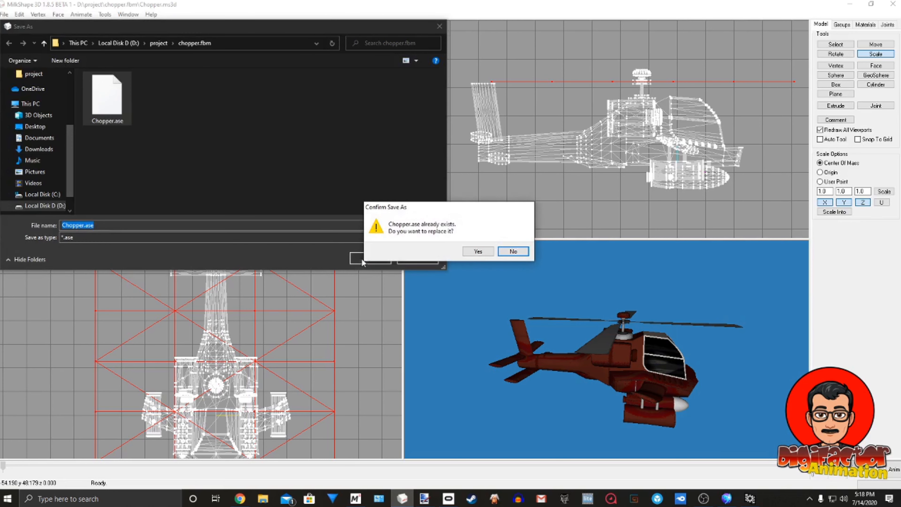
{"action": "left_click", "coordinate": [477, 252]}
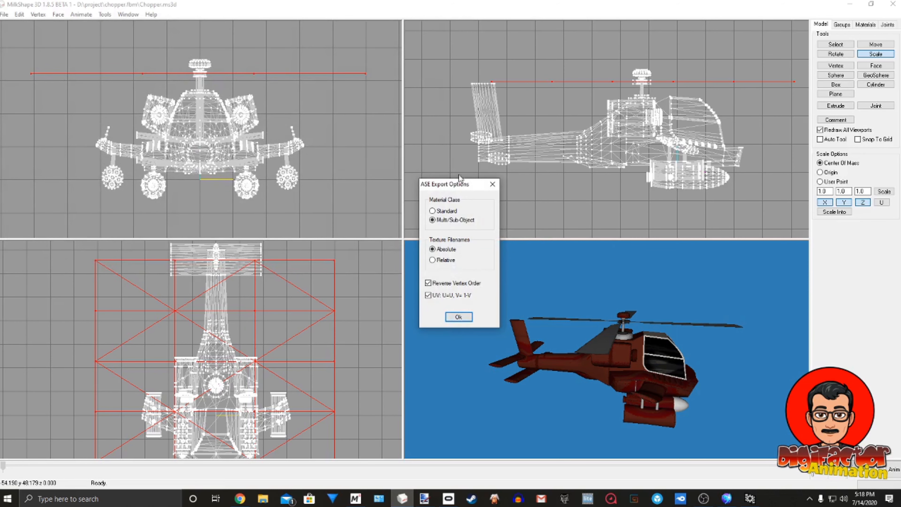
{"action": "left_click_drag", "start_coordinate": [438, 187], "coordinate": [357, 106]}
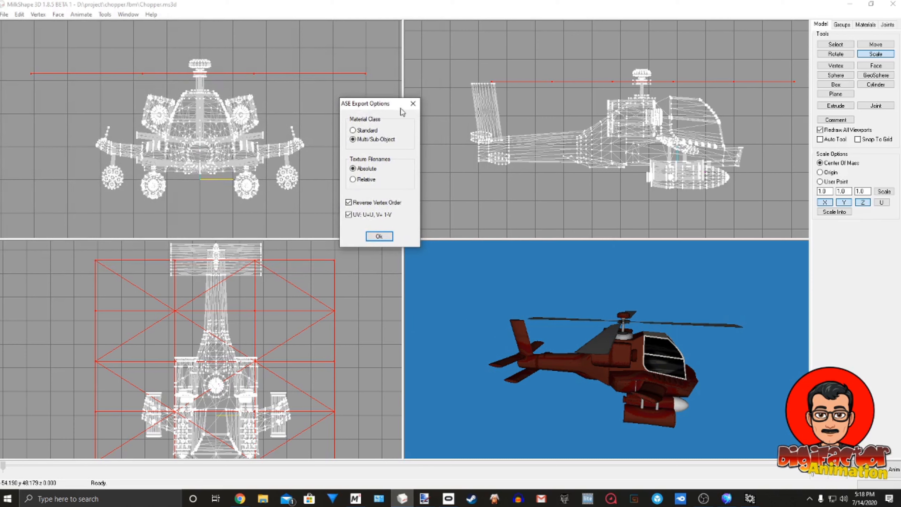
{"action": "left_click", "coordinate": [379, 237]}
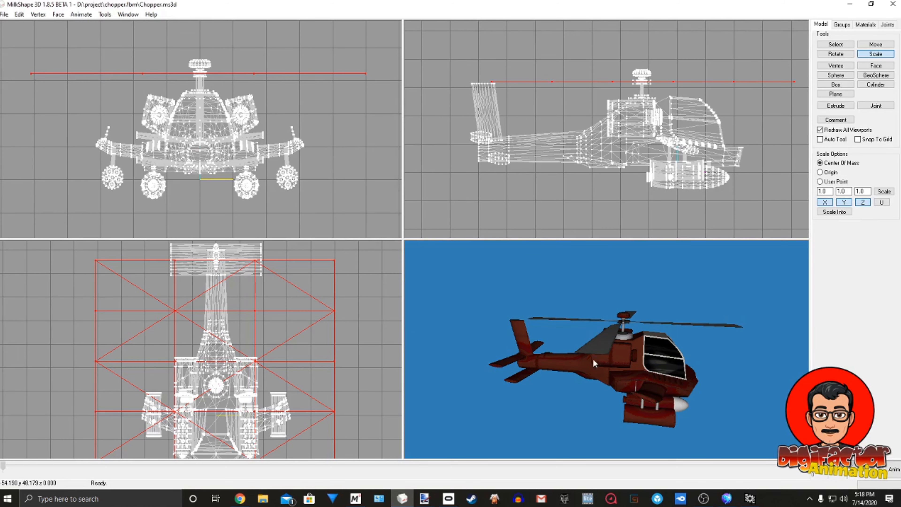
{"action": "left_click_drag", "start_coordinate": [581, 293], "coordinate": [685, 312]}
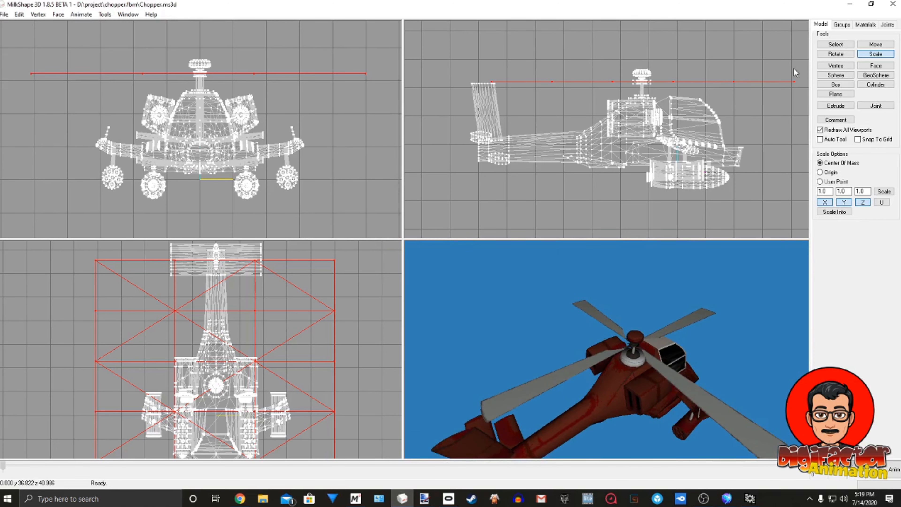
- Minimize MilkShape 3D, switch to Muvizu:Play+, and frame an empty stretch of ground away from the character
{"action": "left_click", "coordinate": [850, 4]}
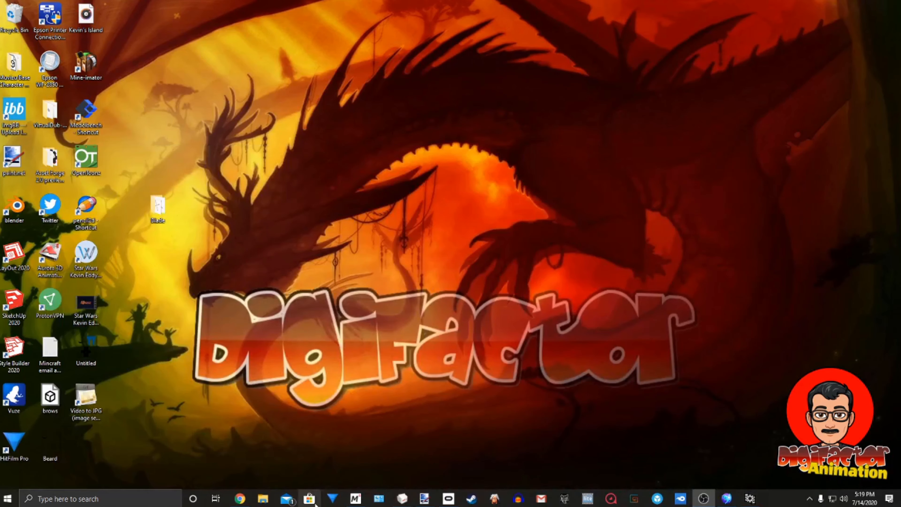
{"action": "left_click", "coordinate": [355, 499]}
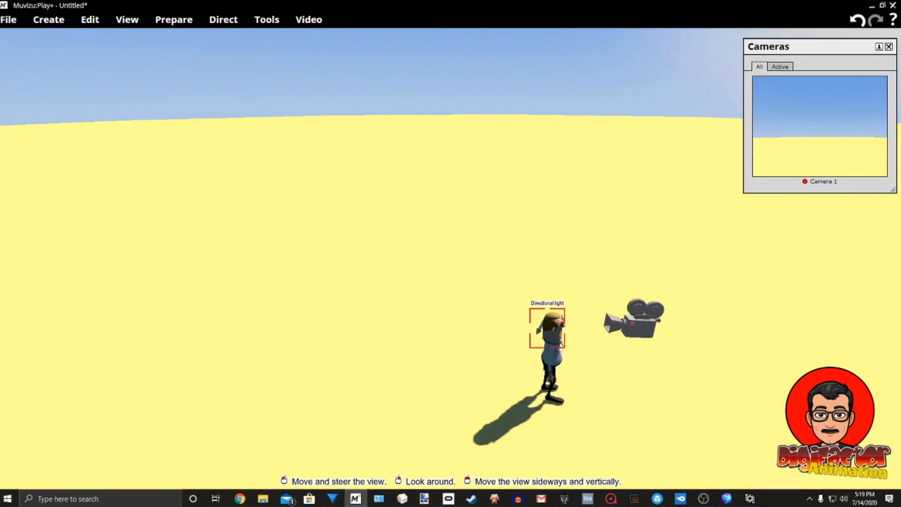
{"action": "right_click_drag", "start_coordinate": [450, 266], "coordinate": [436, 243]}
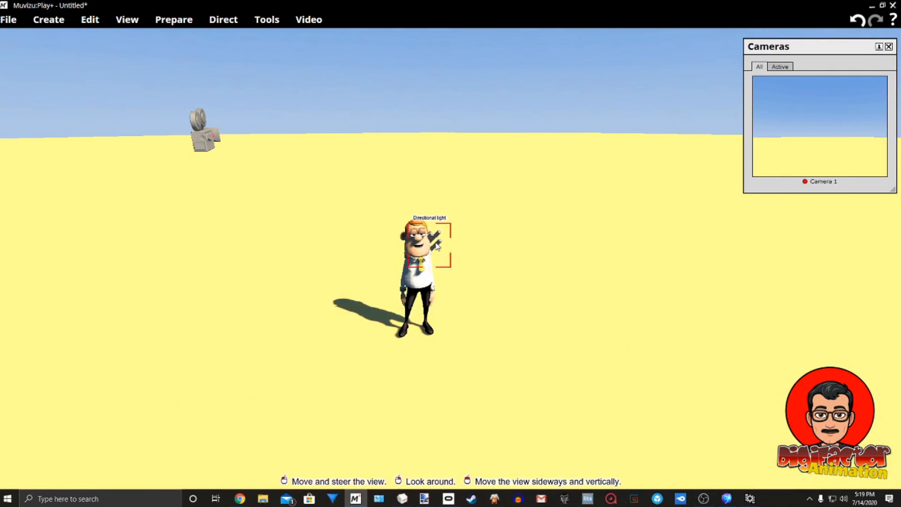
{"action": "left_click_drag", "start_coordinate": [437, 243], "coordinate": [644, 121]}
{"action": "right_click_drag", "start_coordinate": [489, 137], "coordinate": [401, 231]}
{"action": "left_click_drag", "start_coordinate": [451, 254], "coordinate": [435, 124]}
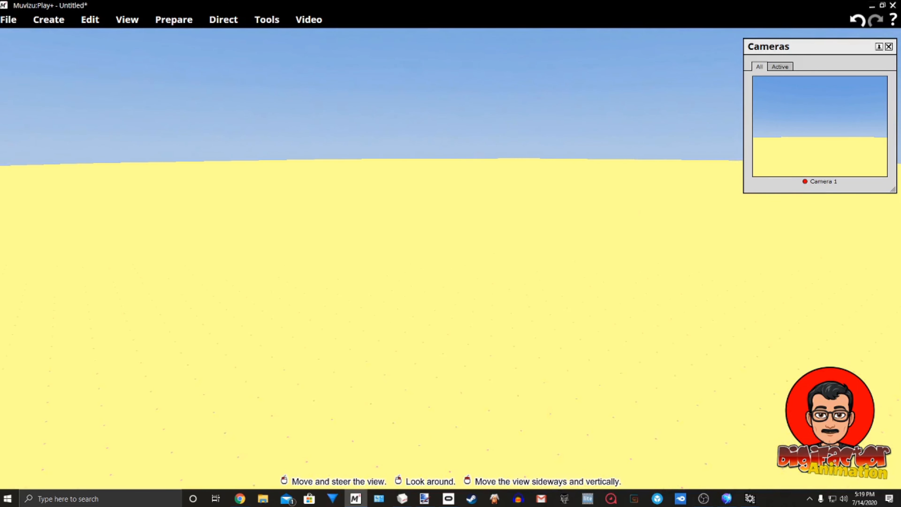
- Start an object import with Chopper.ase from the project's chopper.fbm folder
{"action": "left_click", "coordinate": [64, 19]}
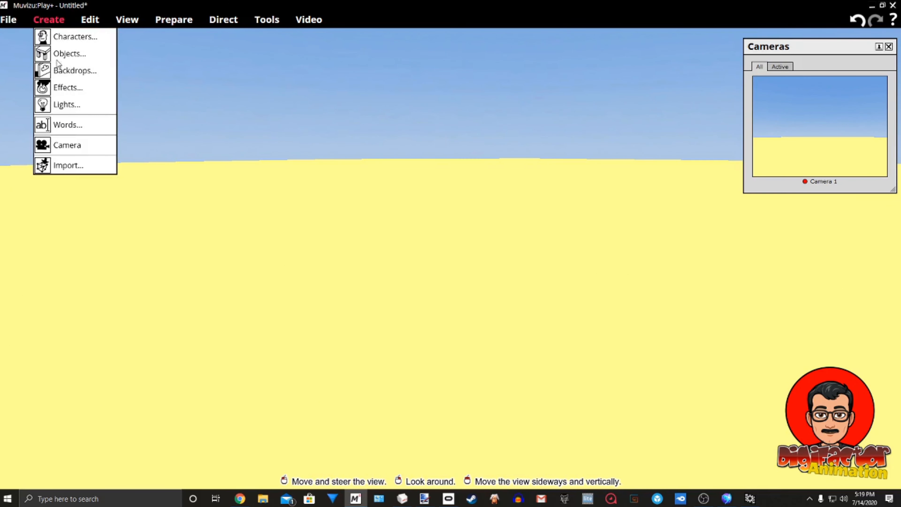
{"action": "left_click", "coordinate": [70, 165]}
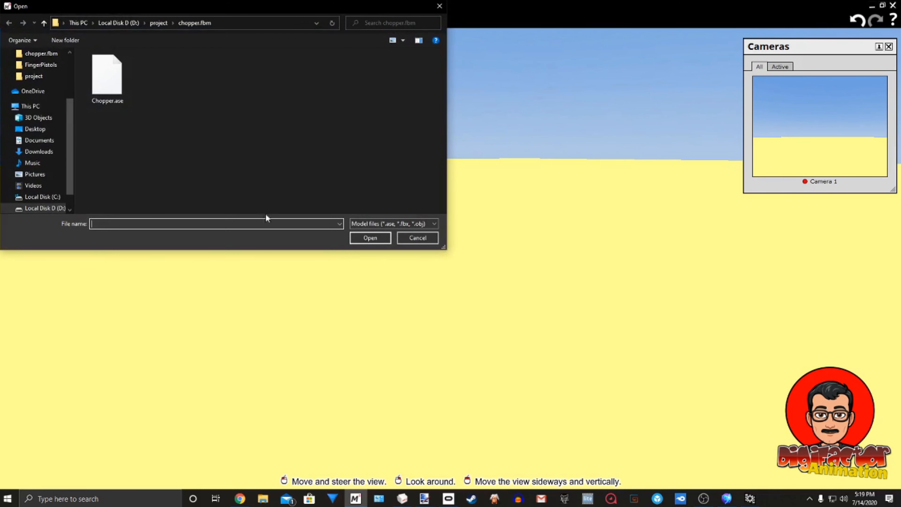
{"action": "left_click", "coordinate": [121, 87]}
{"action": "left_click", "coordinate": [375, 235]}
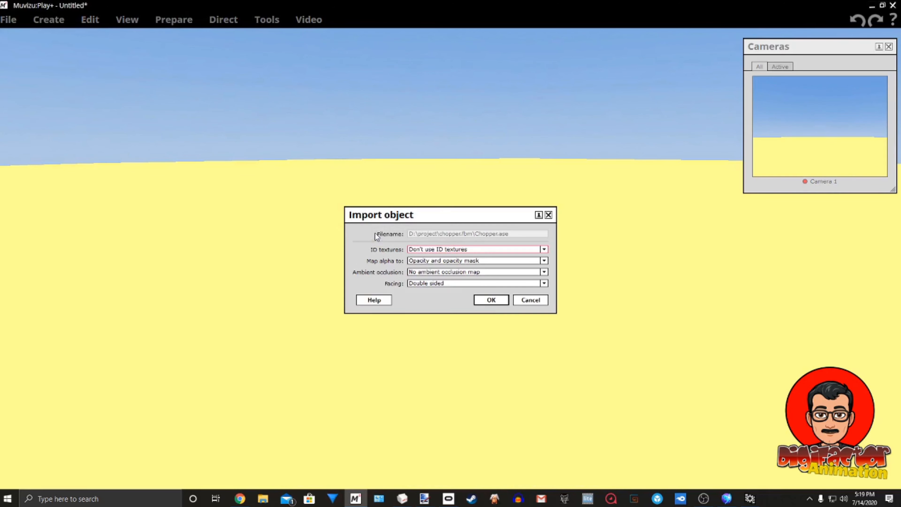
- Import the helicopter with alpha mapped to Opacity and opacity mask, no ambient occlusion map, and double-sided facing
{"action": "left_click_drag", "start_coordinate": [434, 199], "coordinate": [435, 145]}
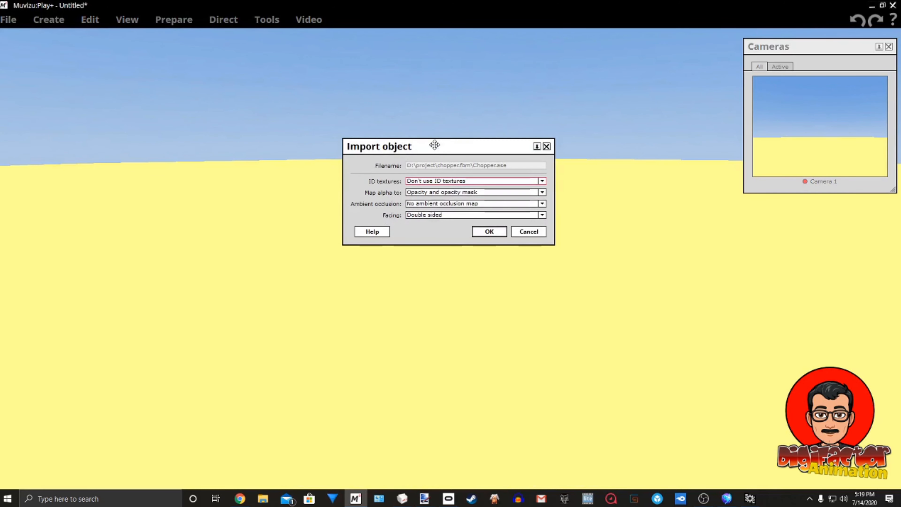
{"action": "left_click", "coordinate": [440, 193]}
{"action": "left_click", "coordinate": [417, 201]}
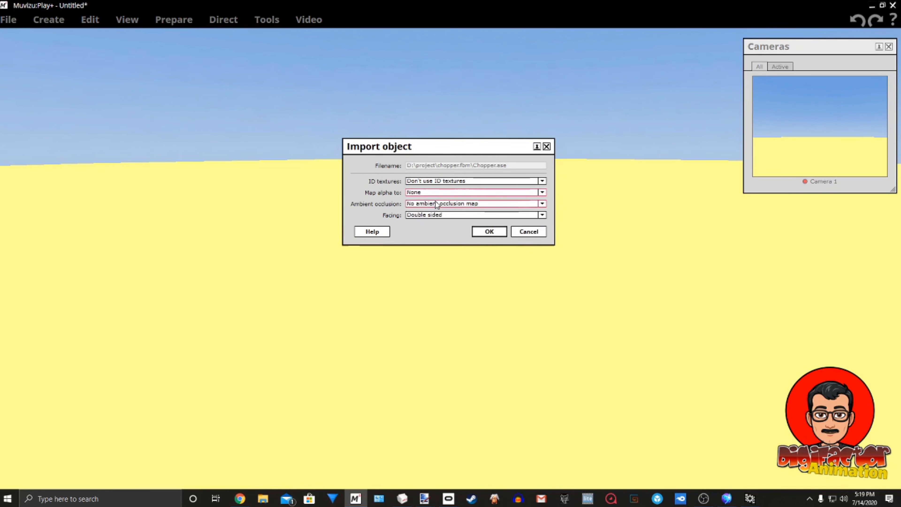
{"action": "left_click", "coordinate": [417, 193]}
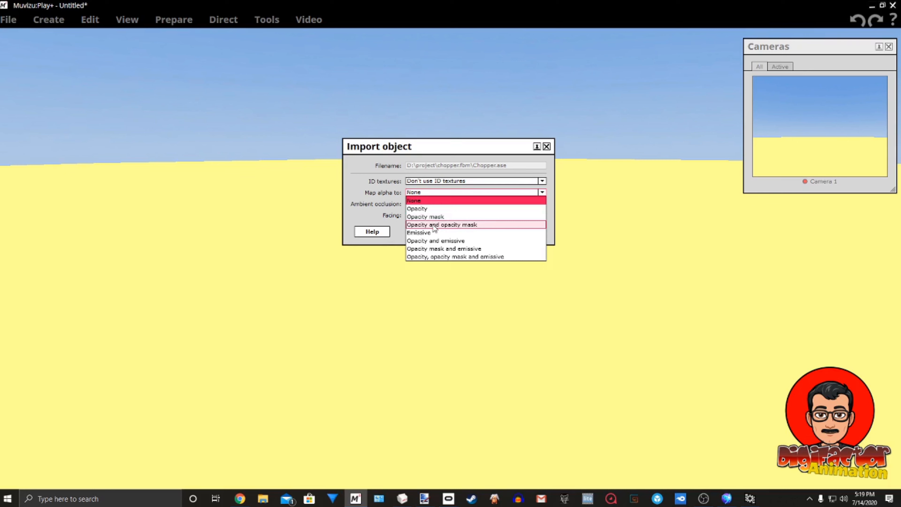
{"action": "left_click", "coordinate": [445, 225]}
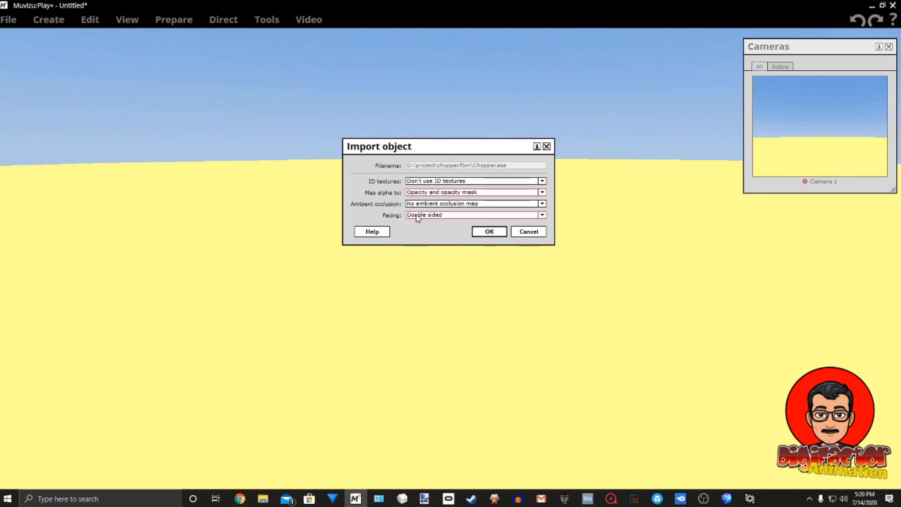
{"action": "left_click", "coordinate": [497, 233]}
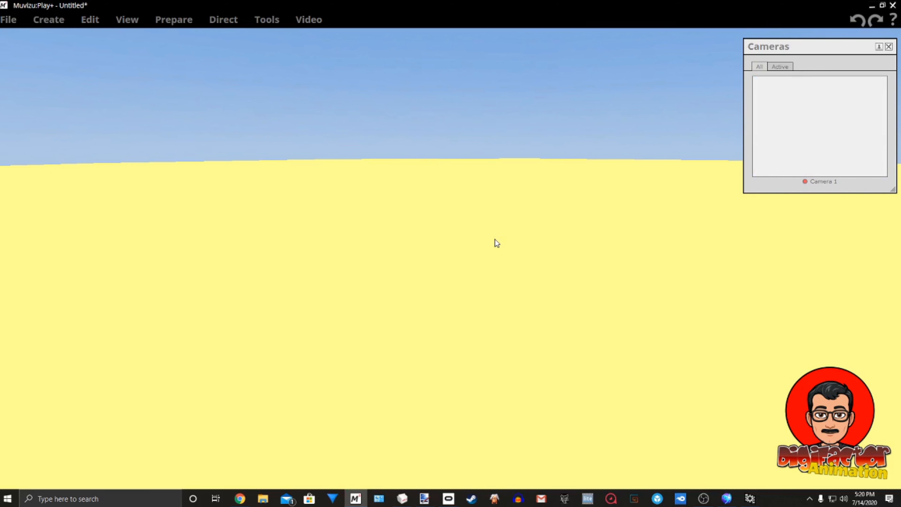
- Move Camera 1 out from in front of the helicopter to the open ground beyond its tail
{"action": "scroll", "coordinate": [584, 240], "scroll_direction": "down", "scroll_amount": 10}
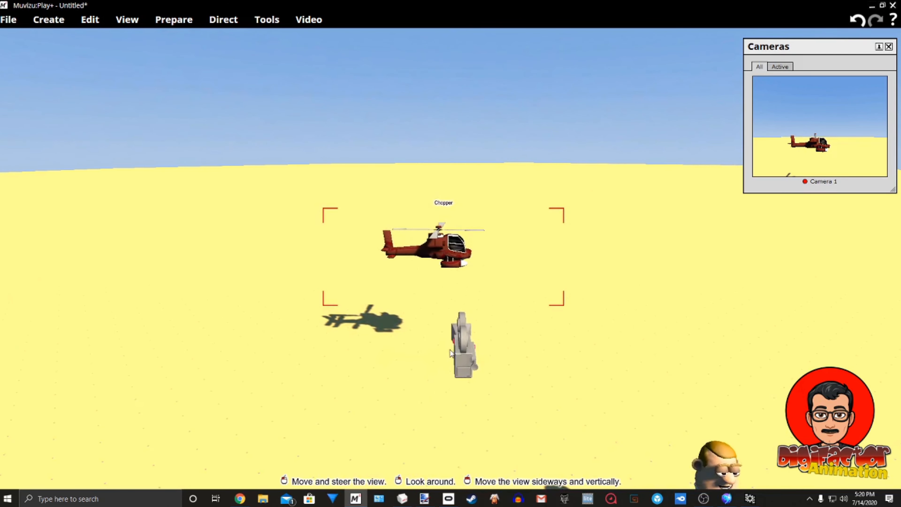
{"action": "left_click_drag", "start_coordinate": [465, 355], "coordinate": [163, 334]}
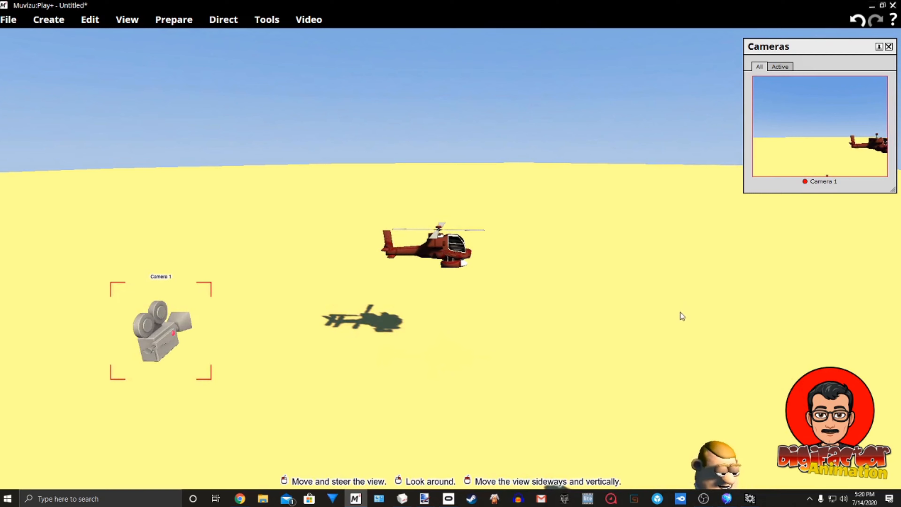
{"action": "scroll", "coordinate": [680, 313], "scroll_direction": "down", "scroll_amount": 5}
{"action": "middle_click_drag", "start_coordinate": [680, 314], "coordinate": [670, 301]}
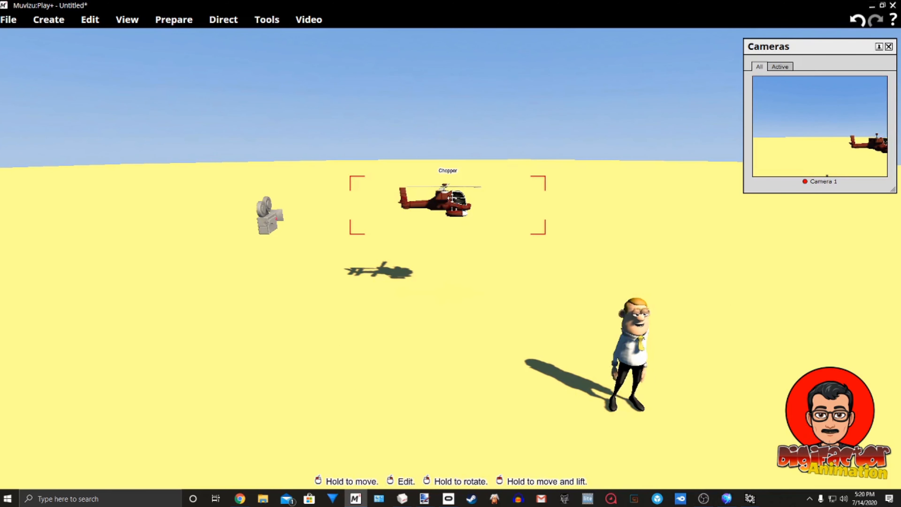
- Bring the helicopter down onto the ground beside the character
{"action": "left_click_drag", "start_coordinate": [454, 201], "coordinate": [447, 360]}
{"action": "right_click_drag", "start_coordinate": [447, 360], "coordinate": [447, 415]}
{"action": "left_click_drag", "start_coordinate": [447, 361], "coordinate": [447, 295]}
{"action": "right_click_drag", "start_coordinate": [447, 294], "coordinate": [414, 266]}
{"action": "left_click_drag", "start_coordinate": [414, 266], "coordinate": [418, 209]}
- Open the helicopter's edit settings and expand its Physics and Scale sections
{"action": "right_click", "coordinate": [416, 186]}
{"action": "left_click", "coordinate": [436, 195]}
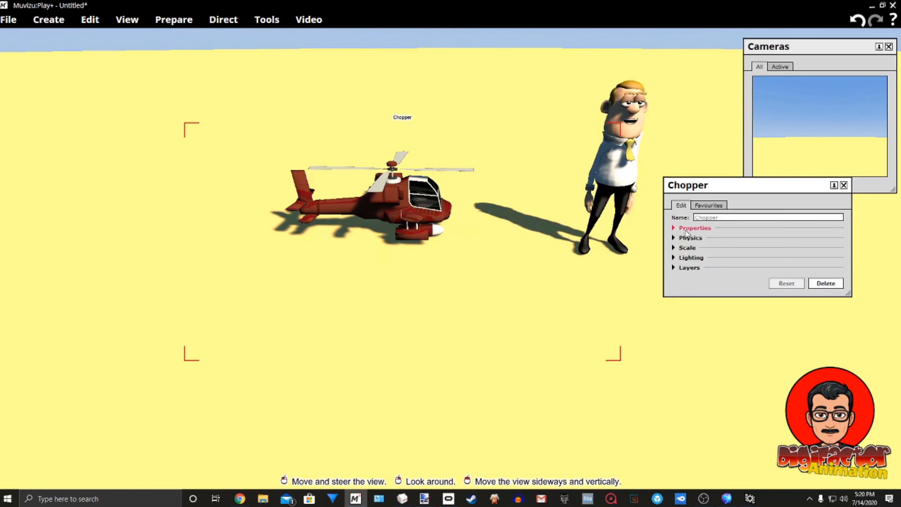
{"action": "left_click", "coordinate": [687, 239]}
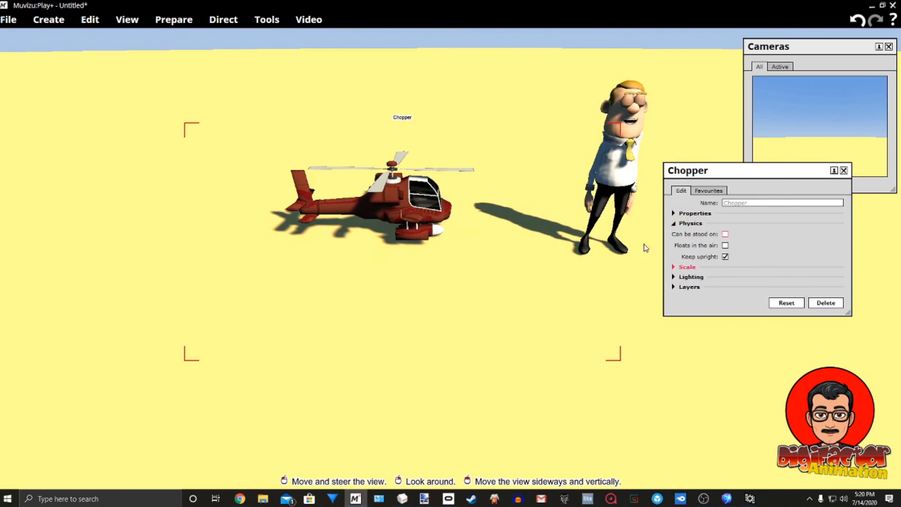
{"action": "left_click", "coordinate": [687, 267]}
- Try scaling the helicopter along its length axis alone, and undo the last scale change
{"action": "left_click_drag", "start_coordinate": [737, 277], "coordinate": [743, 276]}
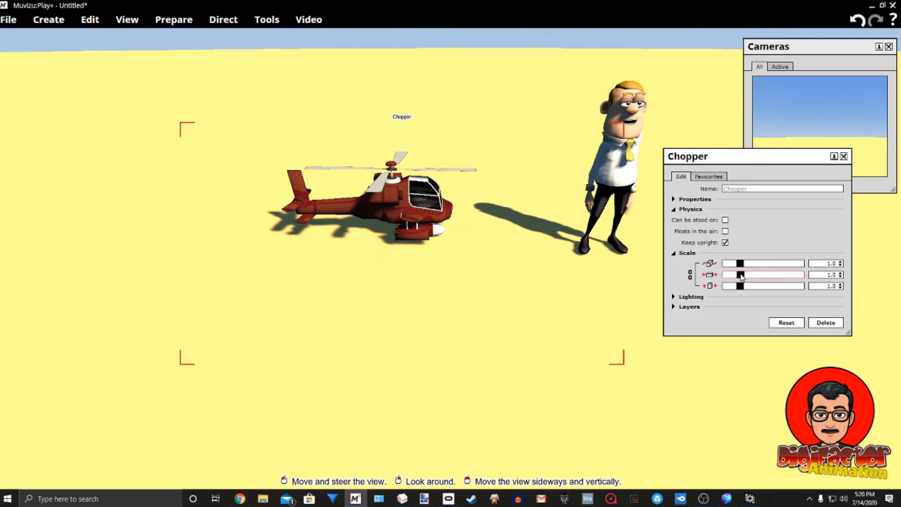
{"action": "left_click_drag", "start_coordinate": [742, 276], "coordinate": [740, 277]}
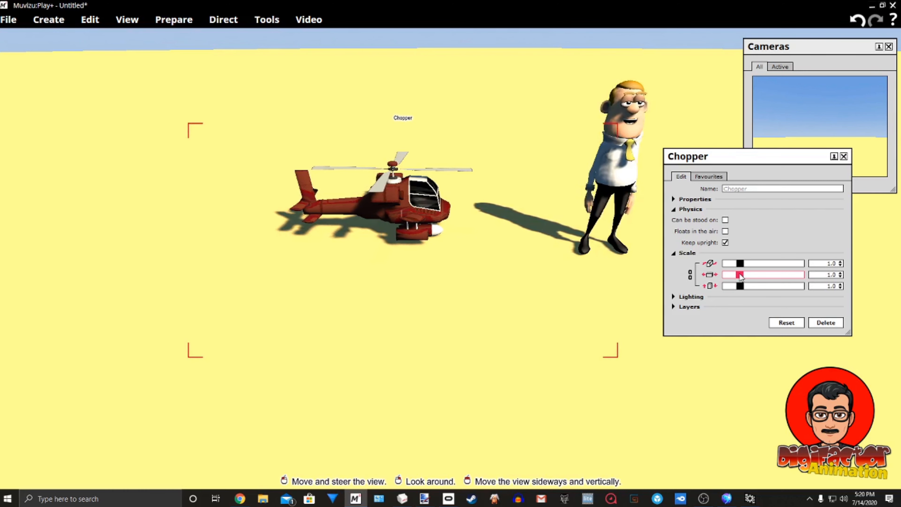
{"action": "right_click", "coordinate": [655, 282]}
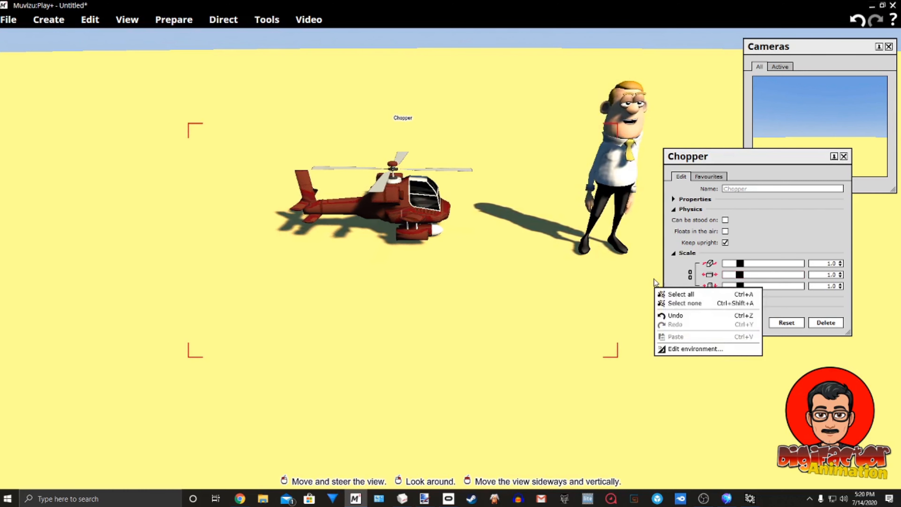
{"action": "left_click", "coordinate": [671, 315]}
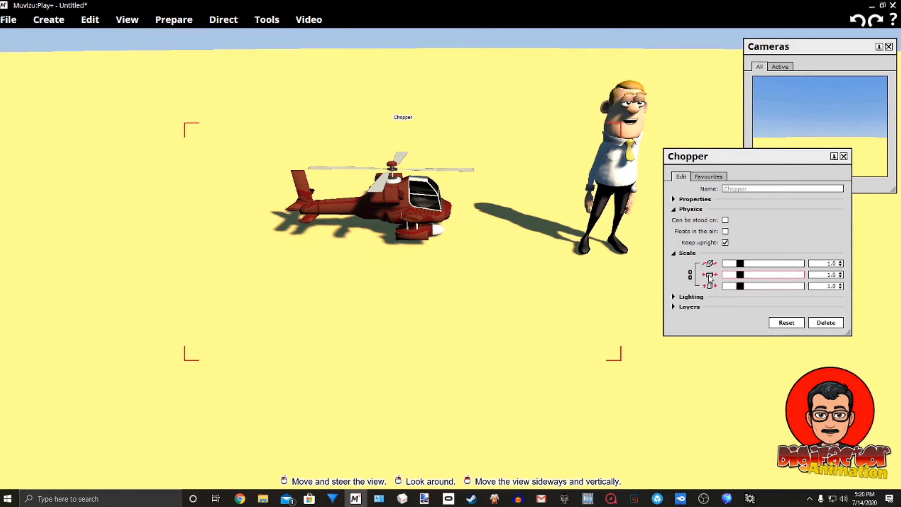
- Link the scale axes to enlarge the helicopter to 3.0, and turn it nose-forward behind the character for a size comparison
{"action": "left_click", "coordinate": [691, 275]}
{"action": "left_click_drag", "start_coordinate": [743, 280], "coordinate": [771, 281]}
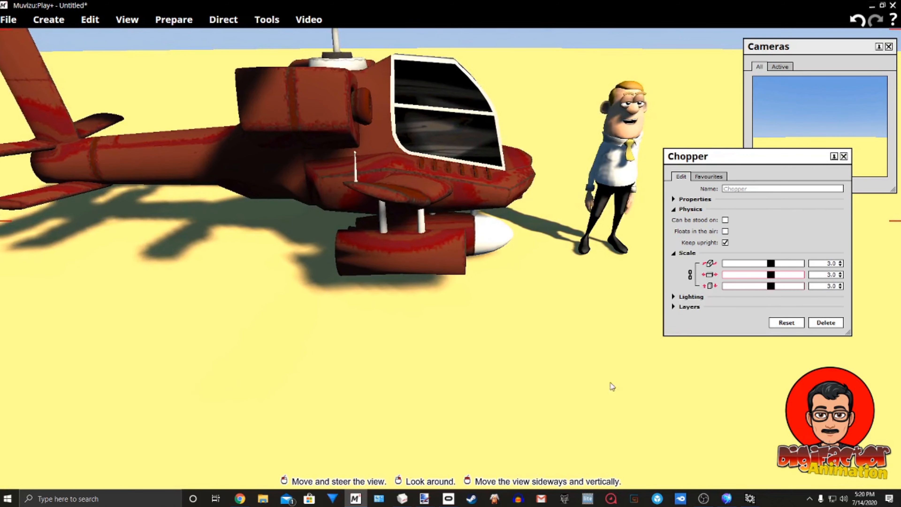
{"action": "right_click_drag", "start_coordinate": [439, 164], "coordinate": [385, 163]}
{"action": "left_click_drag", "start_coordinate": [385, 157], "coordinate": [564, 133]}
{"action": "mouse_move", "coordinate": [564, 133]}
{"action": "right_mouse_down"}
{"action": "mouse_move", "coordinate": [575, 133]}
{"action": "mouse_move", "coordinate": [555, 132]}
{"action": "right_mouse_up"}
{"action": "left_click_drag", "start_coordinate": [555, 133], "coordinate": [582, 124]}
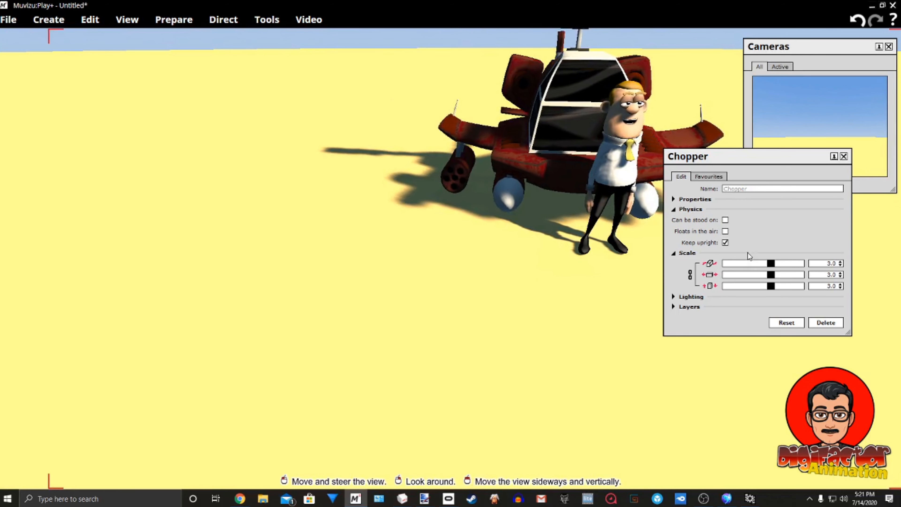
- Increase the helicopter's linked scale to 3.4 and check its size against the character from a higher angle
{"action": "left_click", "coordinate": [794, 275]}
{"action": "left_click", "coordinate": [794, 275]}
{"action": "left_click", "coordinate": [793, 275]}
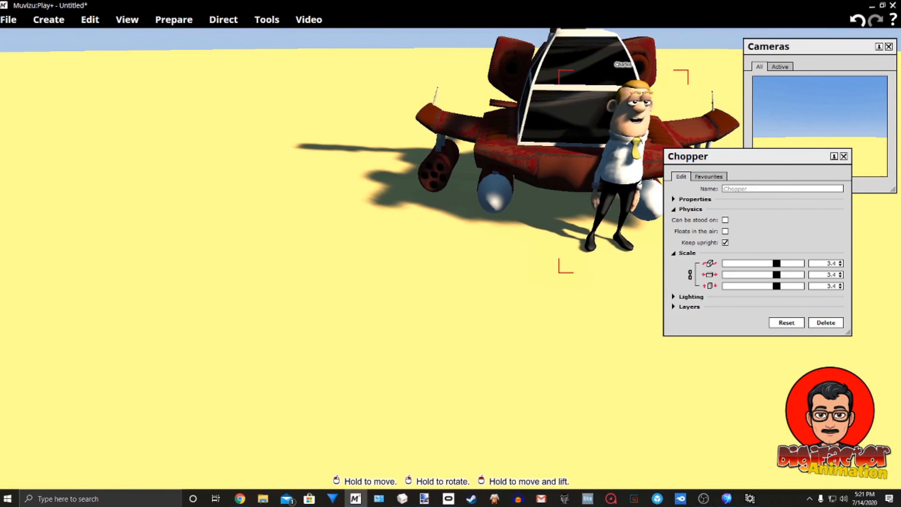
{"action": "middle_click_drag", "start_coordinate": [552, 269], "coordinate": [524, 167]}
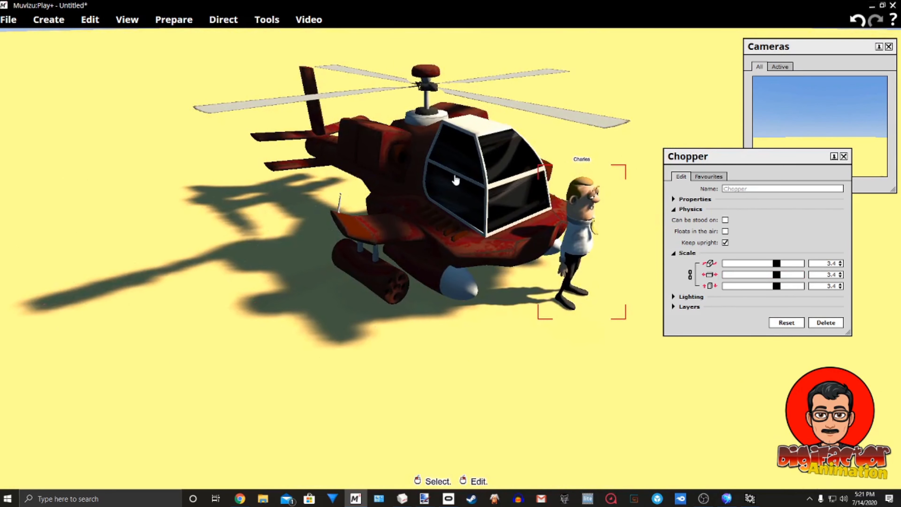
- Move the helicopter clear of the character and turn it to show the rotor blades from above
{"action": "left_click_drag", "start_coordinate": [504, 214], "coordinate": [378, 197]}
{"action": "right_click_drag", "start_coordinate": [378, 197], "coordinate": [448, 197]}
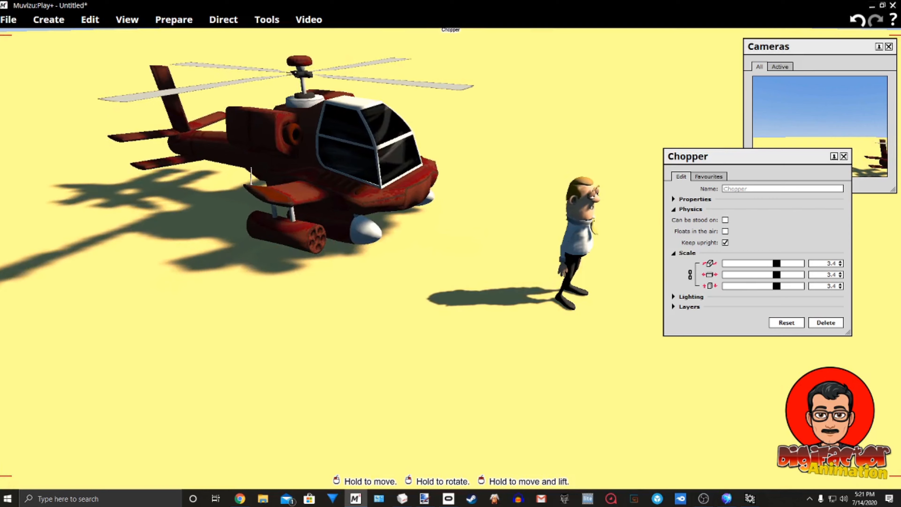
{"action": "left_click_drag", "start_coordinate": [341, 192], "coordinate": [349, 219]}
{"action": "mouse_move", "coordinate": [471, 177]}
{"action": "right_mouse_down"}
{"action": "mouse_move", "coordinate": [529, 159]}
{"action": "mouse_move", "coordinate": [472, 160]}
{"action": "right_mouse_up"}
{"action": "right_click_drag", "start_coordinate": [327, 269], "coordinate": [369, 263]}
{"action": "left_click_drag", "start_coordinate": [328, 270], "coordinate": [328, 231]}
{"action": "right_click_drag", "start_coordinate": [383, 350], "coordinate": [432, 299]}
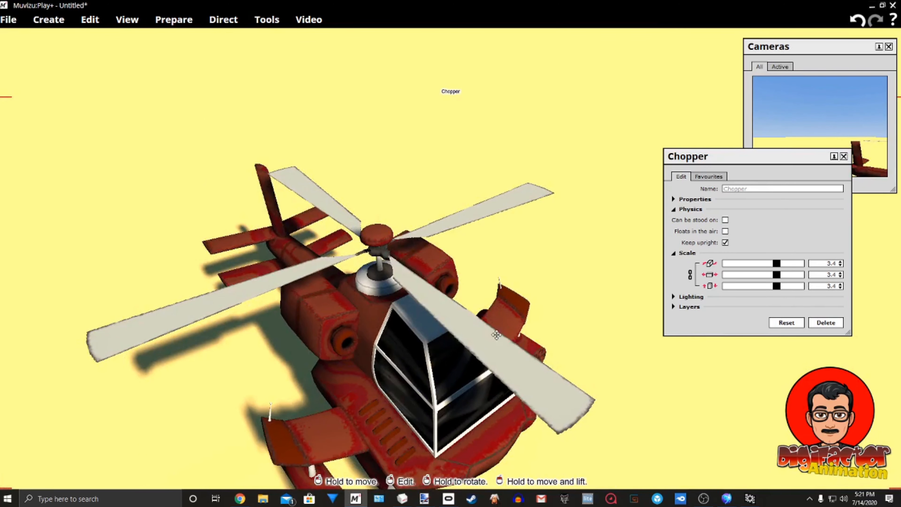
- Turn the helicopter nose-forward and move it farther back so all of its rotor blades are in view
{"action": "right_click_drag", "start_coordinate": [496, 335], "coordinate": [507, 326]}
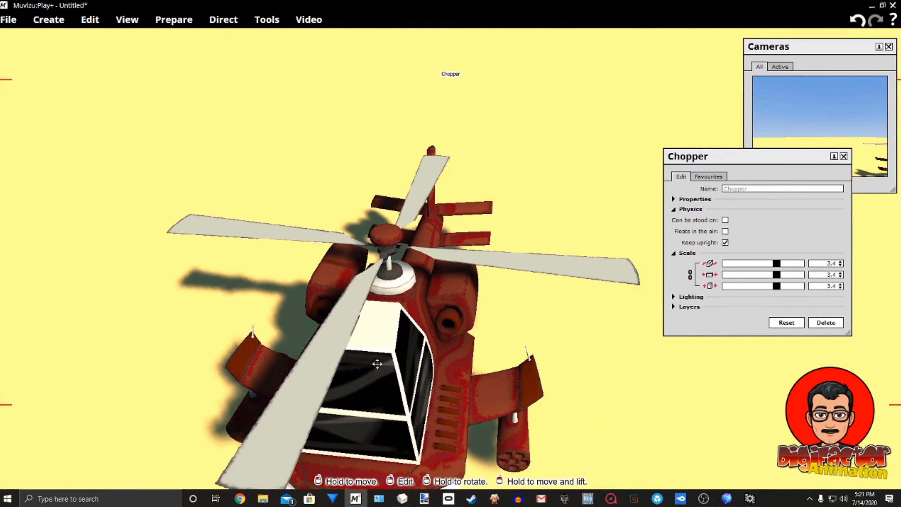
{"action": "mouse_move", "coordinate": [496, 264]}
{"action": "right_mouse_down"}
{"action": "mouse_move", "coordinate": [507, 258]}
{"action": "mouse_move", "coordinate": [508, 266]}
{"action": "right_mouse_up"}
{"action": "scroll", "coordinate": [507, 265], "scroll_direction": "down", "scroll_amount": 3}
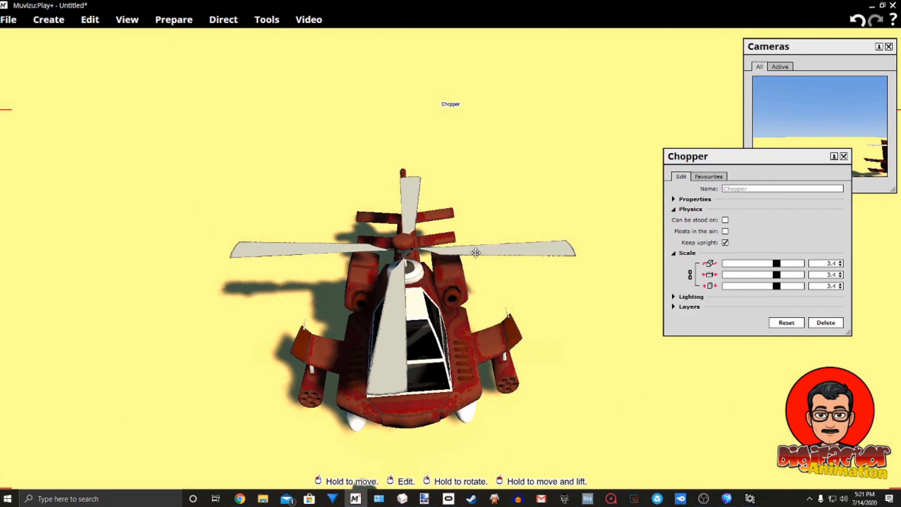
{"action": "left_click_drag", "start_coordinate": [485, 248], "coordinate": [451, 219]}
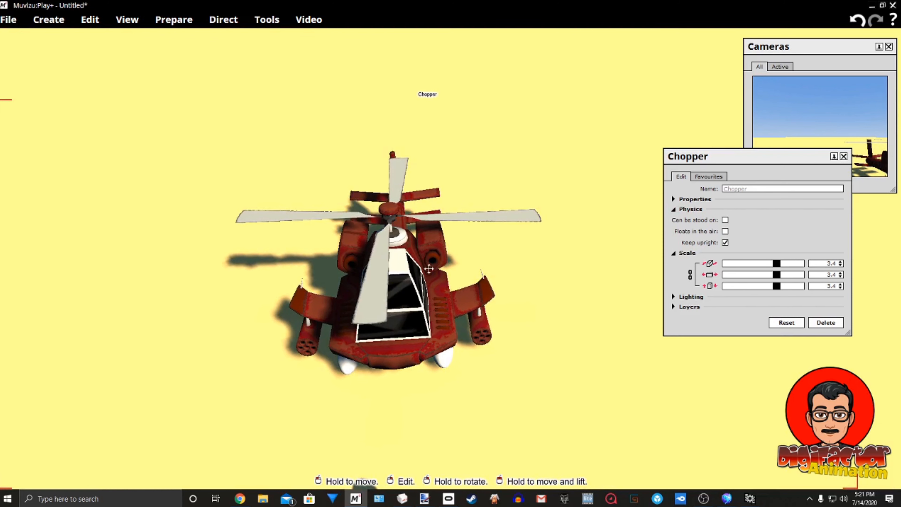
- Import the Blade Animation file as the helicopter's Image 2 texture, accepting the large file size
{"action": "left_click", "coordinate": [695, 200]}
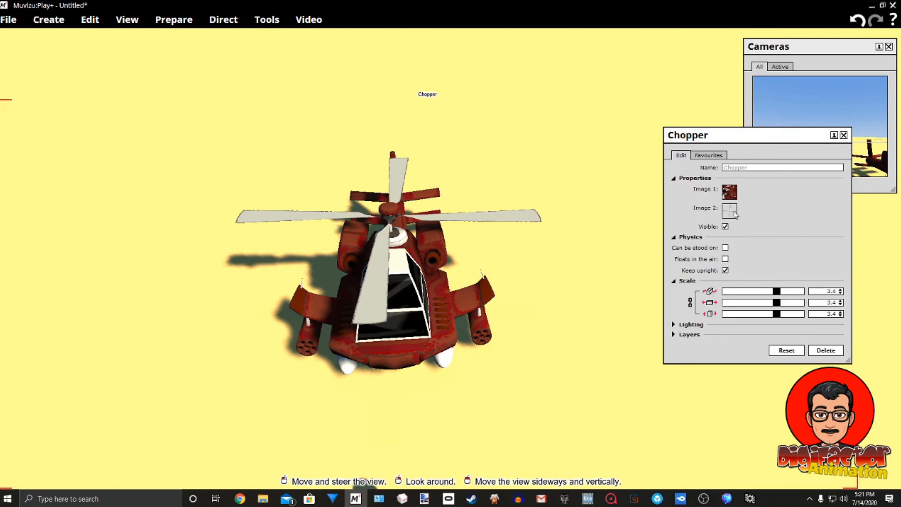
{"action": "mouse_move", "coordinate": [735, 213]}
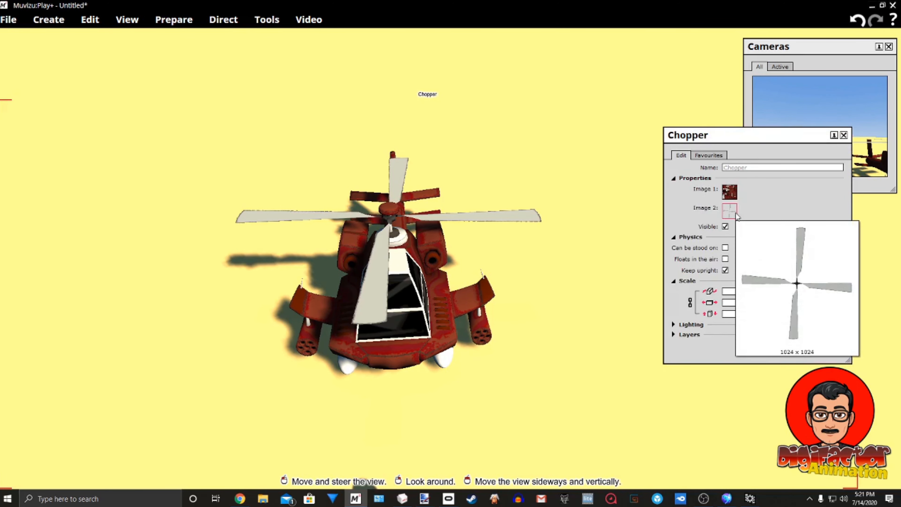
{"action": "left_click", "coordinate": [736, 212]}
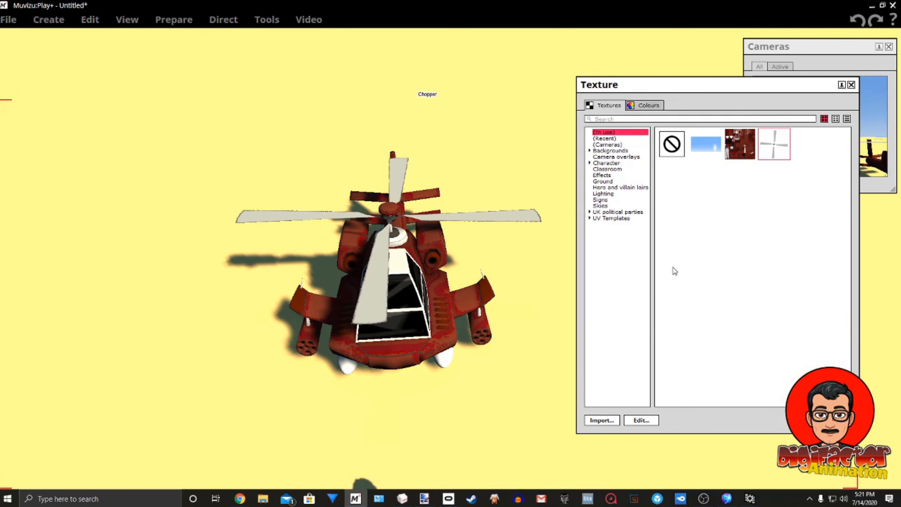
{"action": "left_click", "coordinate": [593, 420]}
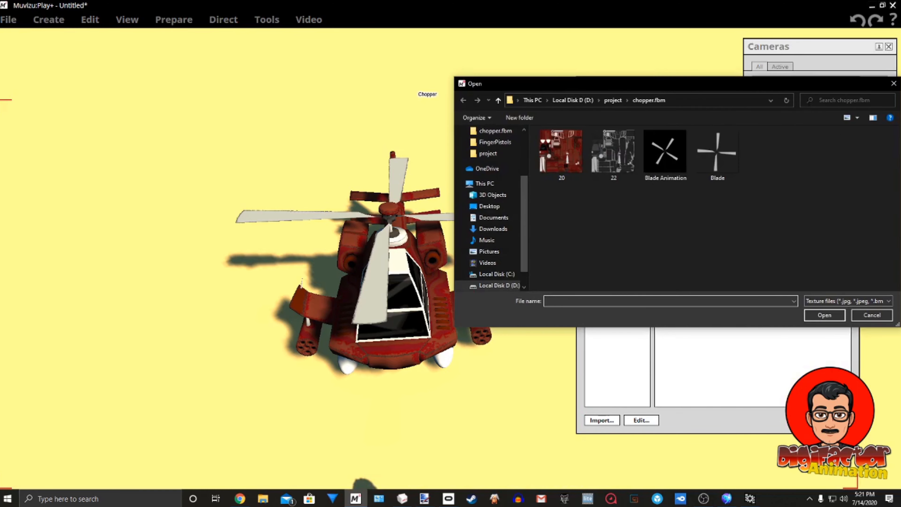
{"action": "left_click", "coordinate": [675, 159]}
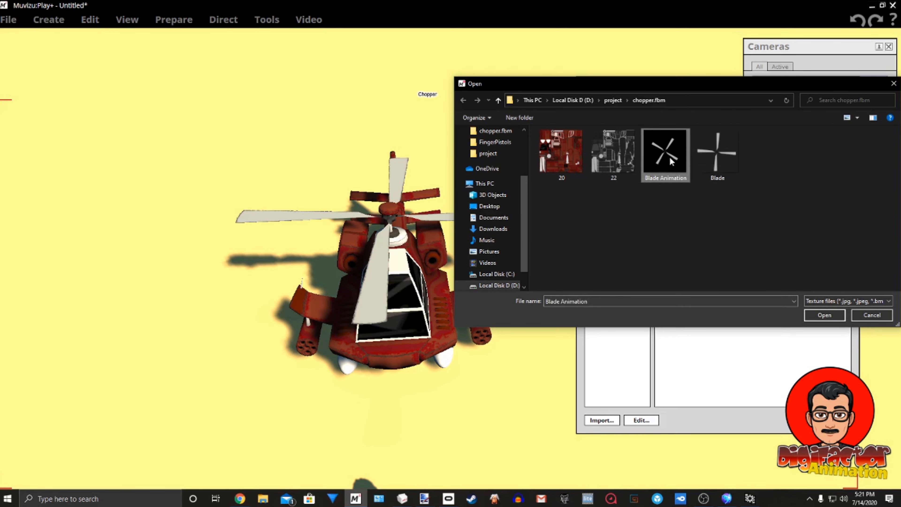
{"action": "left_click", "coordinate": [823, 315]}
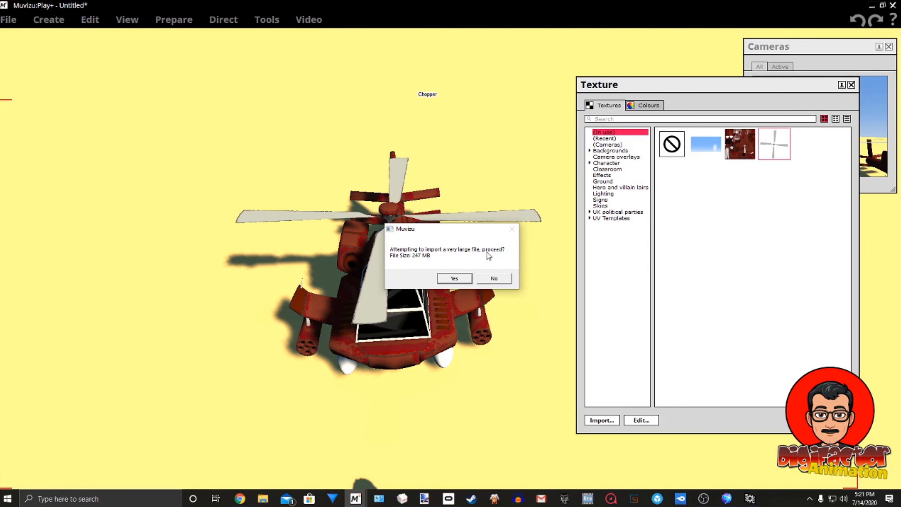
{"action": "left_click", "coordinate": [454, 278]}
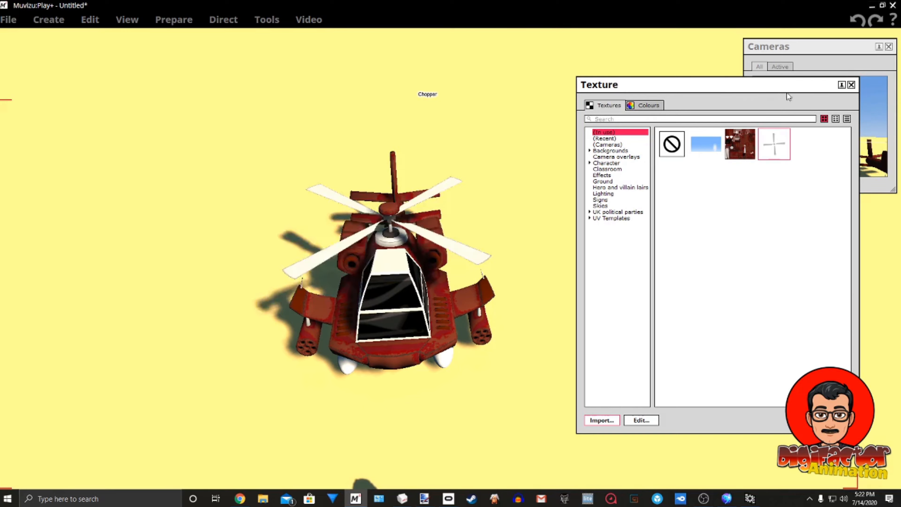
{"action": "left_click", "coordinate": [851, 85]}
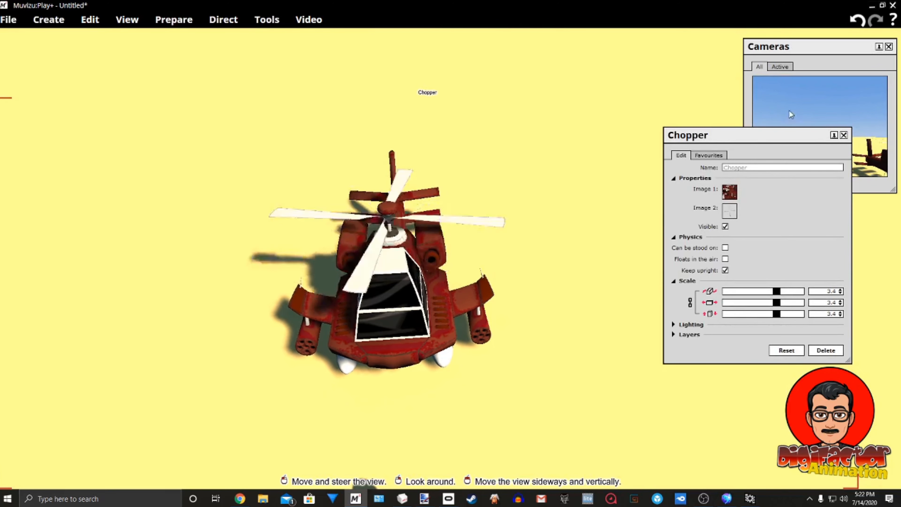
- Reposition the helicopter and view its spinning rotor blades up close and from farther away with the character in view
{"action": "left_click", "coordinate": [497, 210]}
{"action": "left_click_drag", "start_coordinate": [485, 205], "coordinate": [475, 266]}
{"action": "middle_click_drag", "start_coordinate": [476, 268], "coordinate": [478, 230]}
{"action": "right_click_drag", "start_coordinate": [477, 231], "coordinate": [376, 231]}
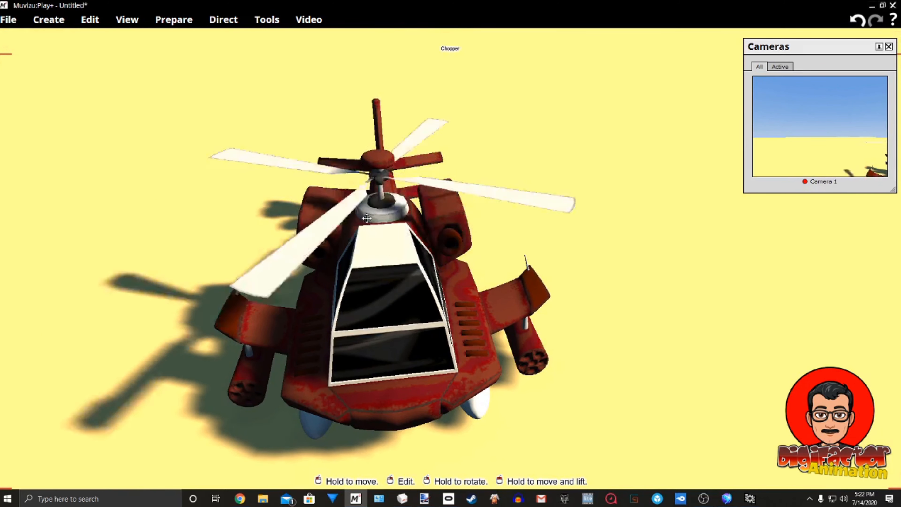
{"action": "left_click_drag", "start_coordinate": [617, 300], "coordinate": [712, 373]}
{"action": "scroll", "coordinate": [714, 322], "scroll_direction": "down", "scroll_amount": 5}
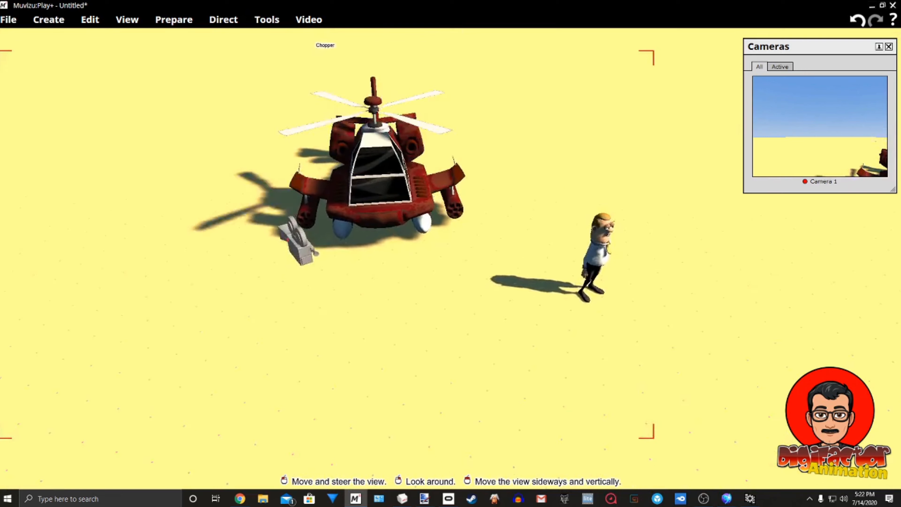
{"action": "right_click_drag", "start_coordinate": [712, 373], "coordinate": [713, 330]}
{"action": "left_click_drag", "start_coordinate": [713, 330], "coordinate": [713, 355]}
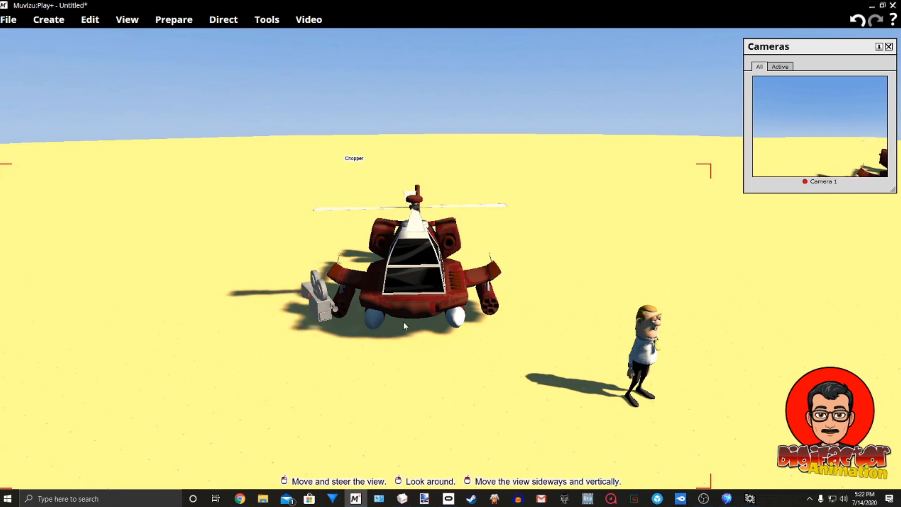
- Set the helicopter's object movement animation to Key framed and open that movement for directing
{"action": "right_click", "coordinate": [407, 270]}
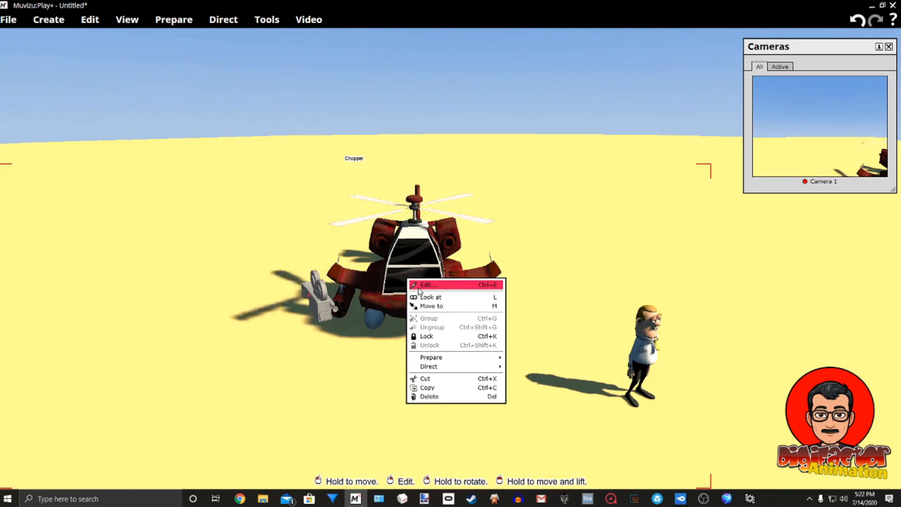
{"action": "mouse_move", "coordinate": [466, 370]}
{"action": "left_click", "coordinate": [530, 369]}
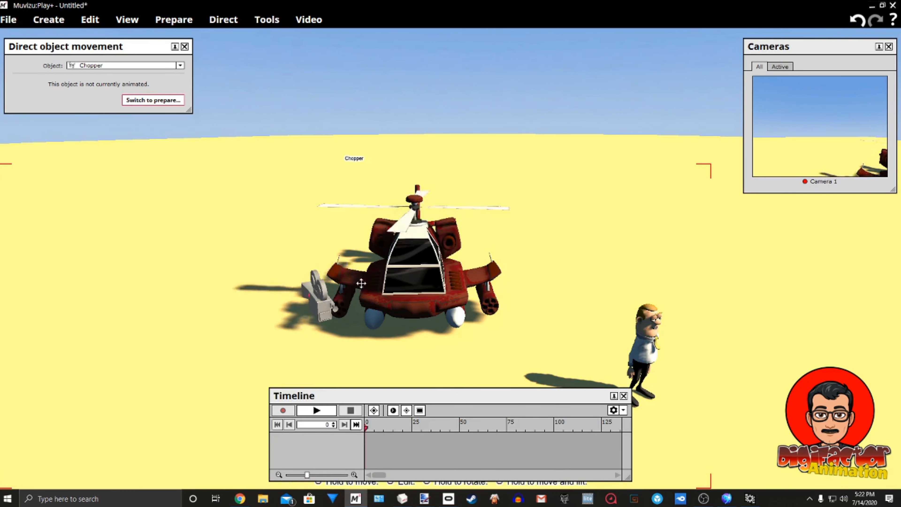
{"action": "right_click", "coordinate": [436, 236]}
{"action": "mouse_move", "coordinate": [522, 330]}
{"action": "left_click", "coordinate": [568, 333]}
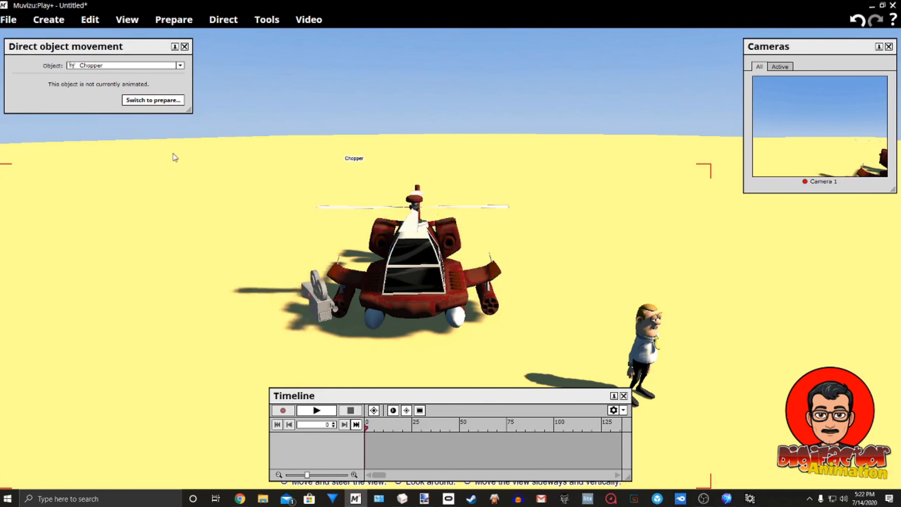
{"action": "left_click", "coordinate": [163, 101]}
{"action": "left_click", "coordinate": [90, 77]}
{"action": "left_click", "coordinate": [89, 103]}
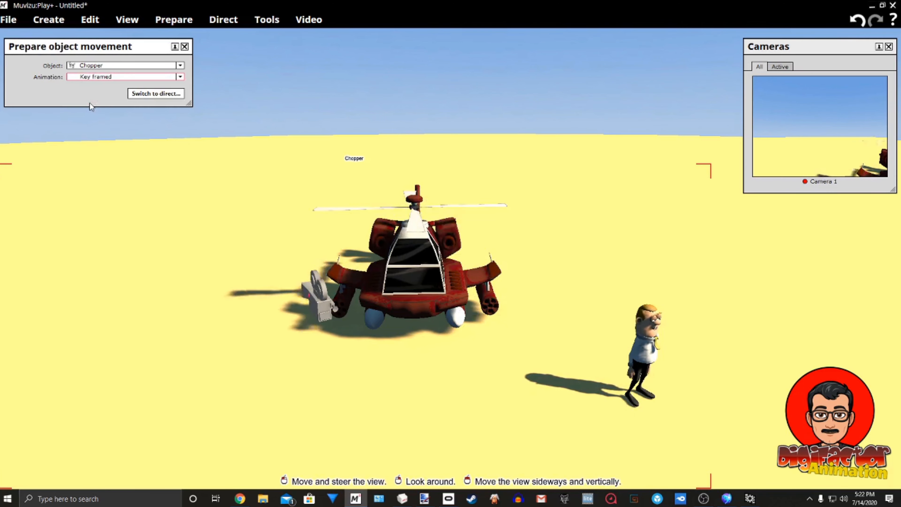
{"action": "left_click", "coordinate": [148, 93]}
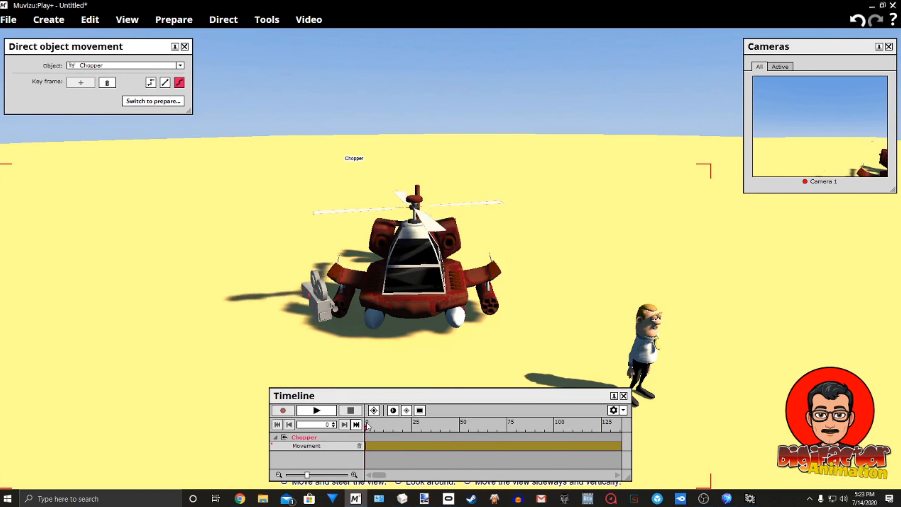
- Scrub the helicopter's movement timeline and place the playhead at frame 7
{"action": "left_click_drag", "start_coordinate": [366, 426], "coordinate": [457, 428]}
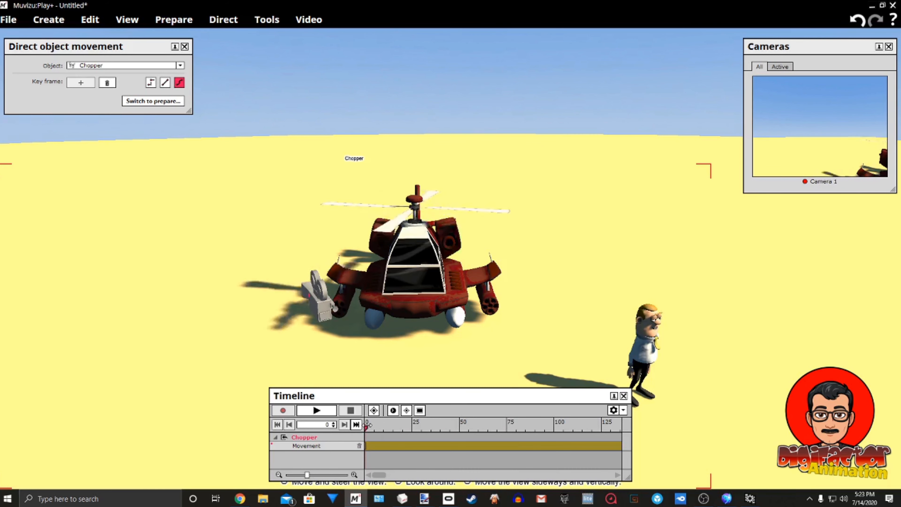
{"action": "left_click_drag", "start_coordinate": [368, 425], "coordinate": [565, 445]}
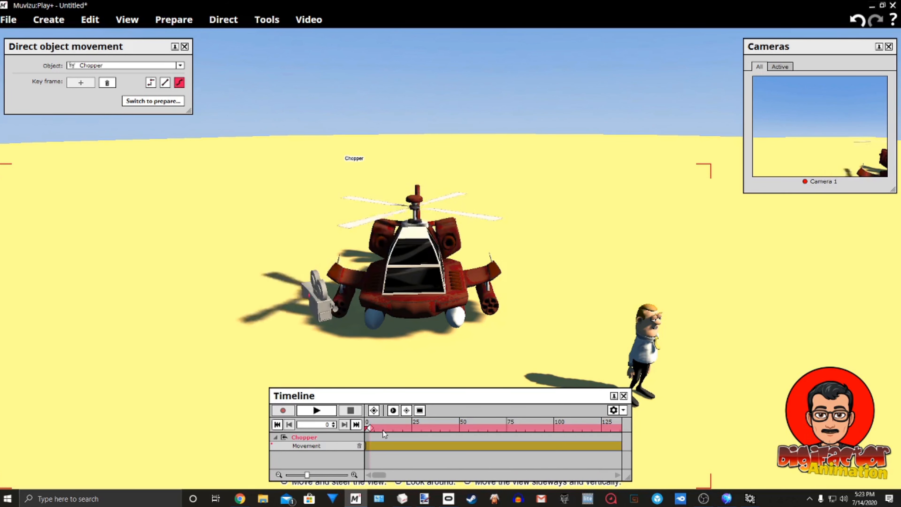
{"action": "left_click", "coordinate": [380, 431]}
- Replace the helicopter's Image 2 texture with the still Blade image and close its properties
{"action": "left_click_drag", "start_coordinate": [518, 354], "coordinate": [519, 302]}
{"action": "right_click_drag", "start_coordinate": [519, 302], "coordinate": [519, 352]}
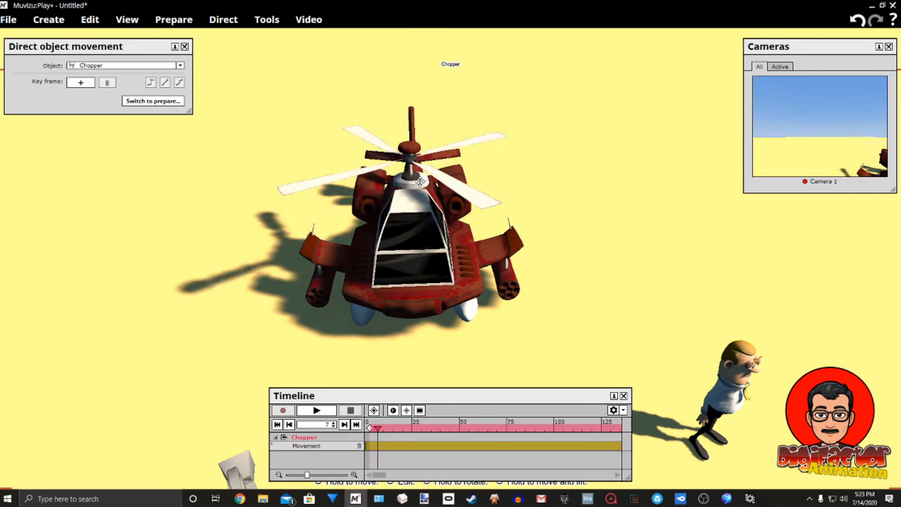
{"action": "right_click", "coordinate": [423, 203]}
{"action": "left_click", "coordinate": [441, 208]}
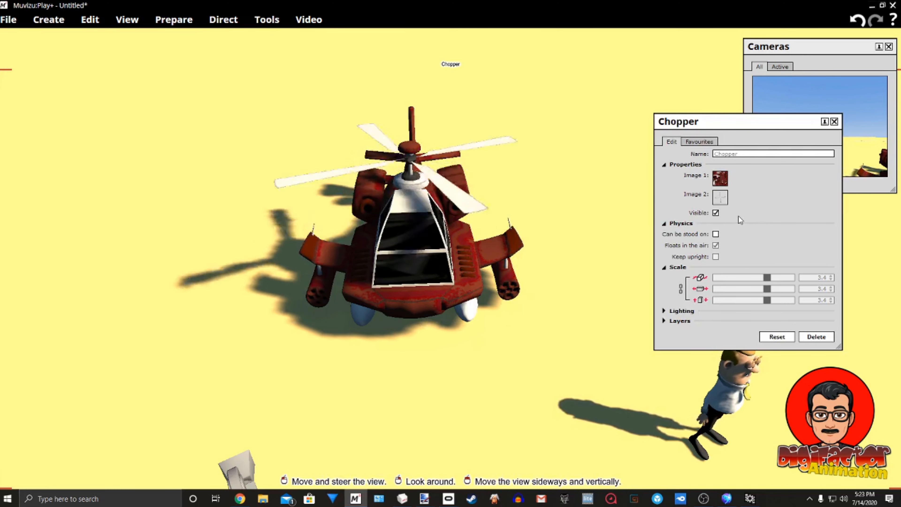
{"action": "left_click", "coordinate": [723, 200]}
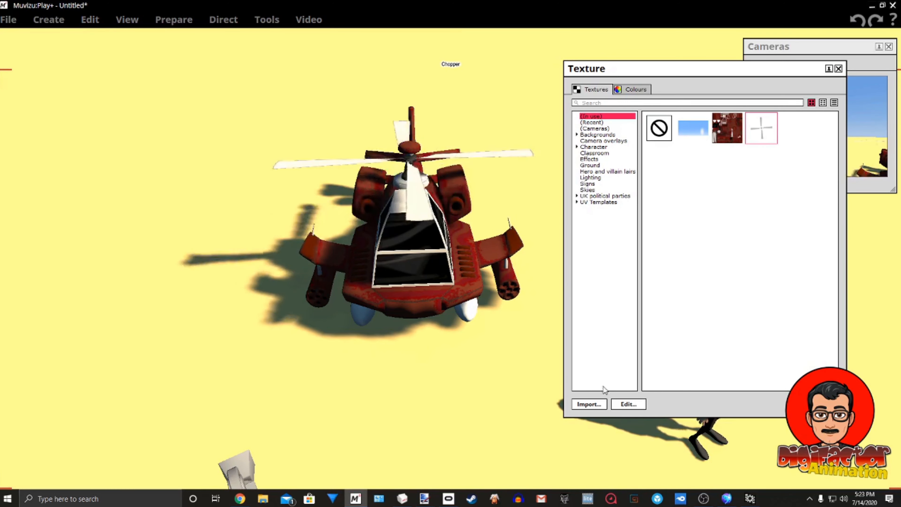
{"action": "left_click", "coordinate": [595, 404]}
{"action": "left_click", "coordinate": [811, 152]}
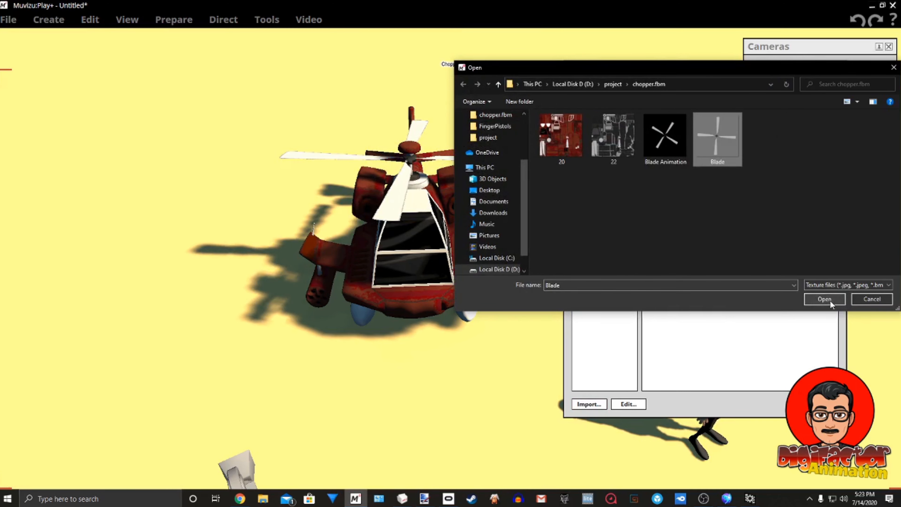
{"action": "left_click", "coordinate": [825, 299]}
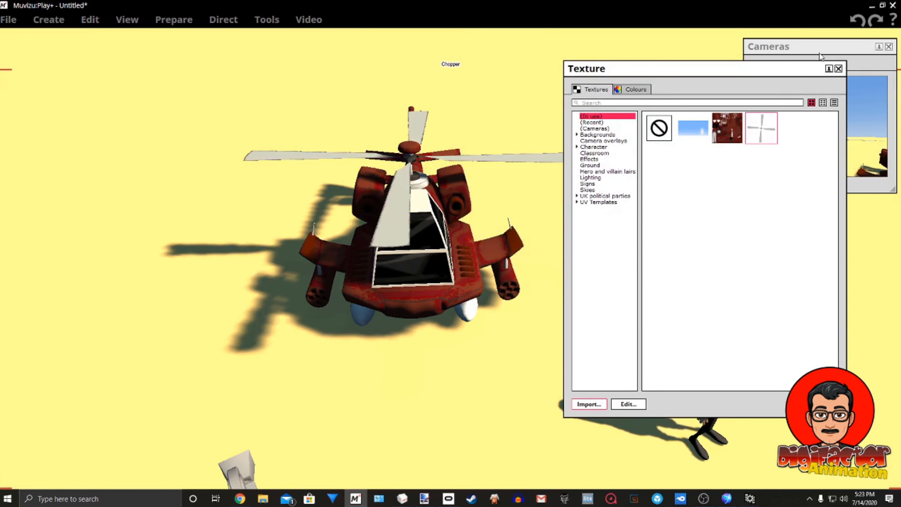
{"action": "left_click", "coordinate": [839, 68]}
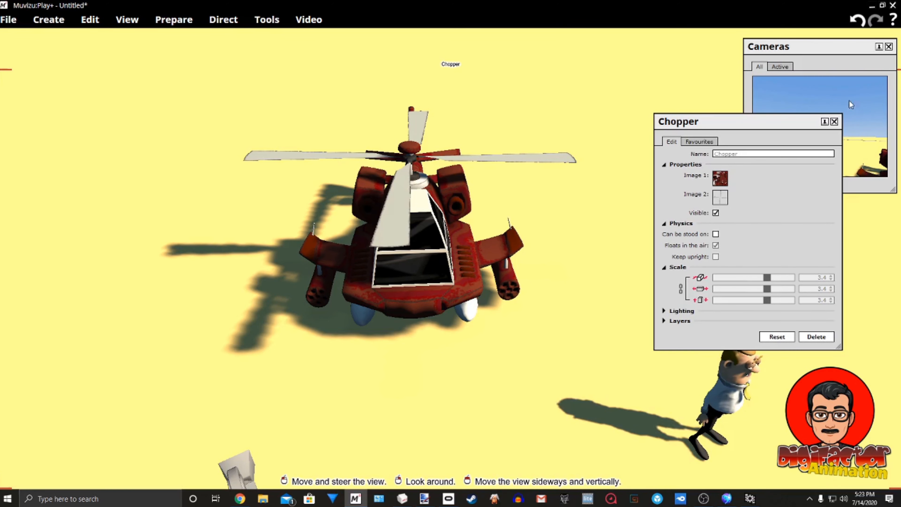
{"action": "left_click", "coordinate": [834, 122]}
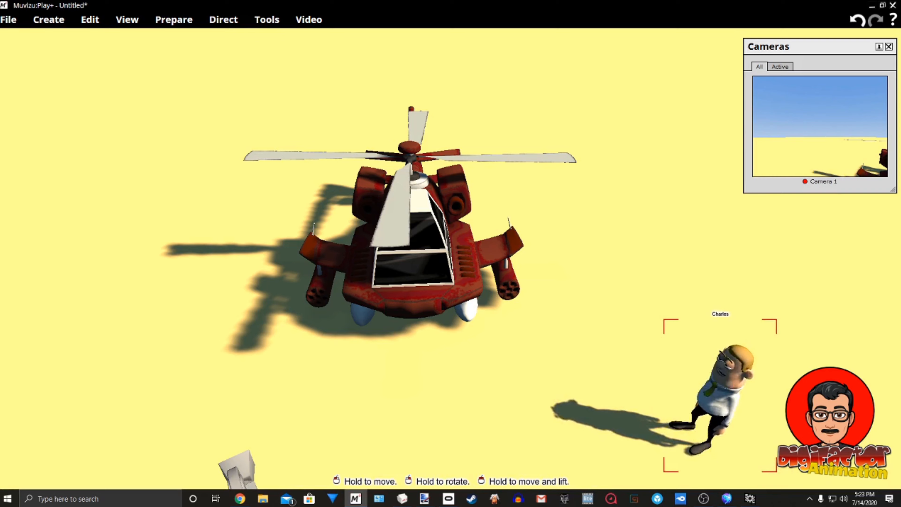
- Move the character to open ground in front of the helicopter, viewing the scene from above
{"action": "left_click_drag", "start_coordinate": [713, 365], "coordinate": [711, 313]}
{"action": "left_click_drag", "start_coordinate": [634, 316], "coordinate": [494, 323]}
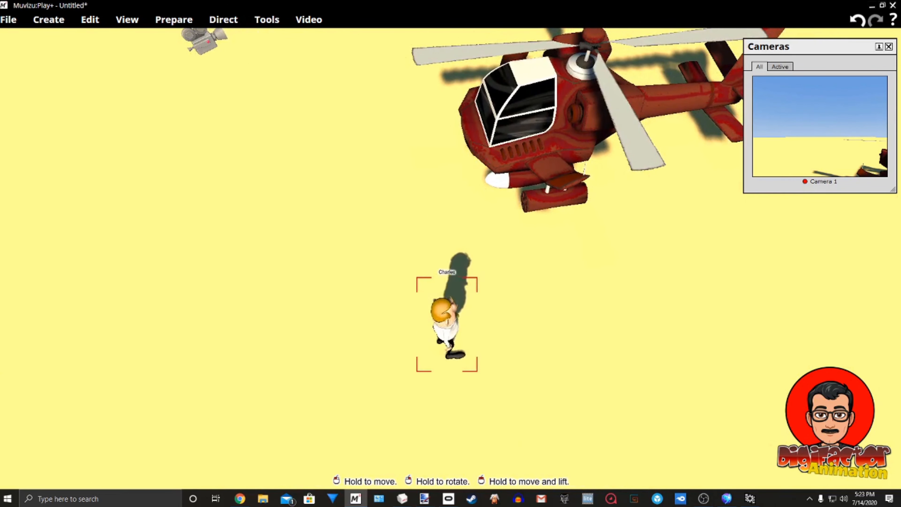
{"action": "left_click_drag", "start_coordinate": [448, 332], "coordinate": [355, 303]}
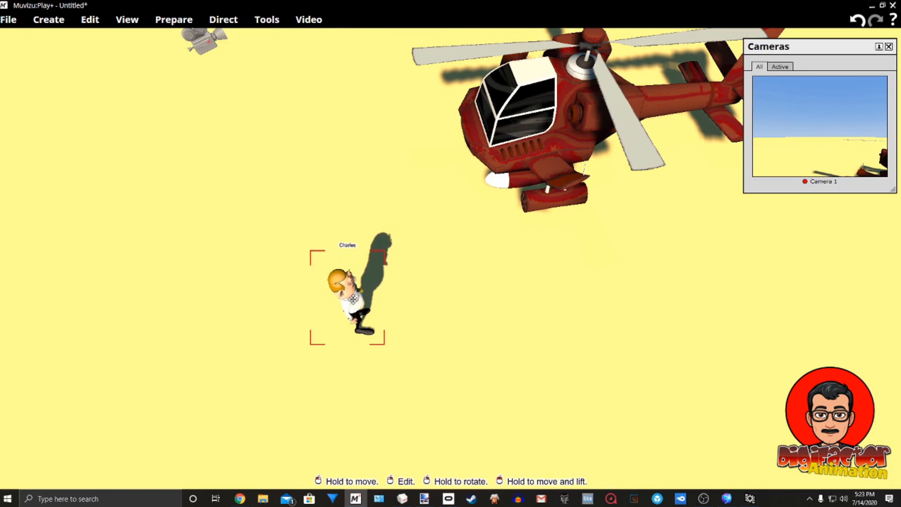
- Direct the character's movement by recording it travelling to the side of the helicopter's cockpit, and stop the recording there
{"action": "left_click", "coordinate": [223, 20]}
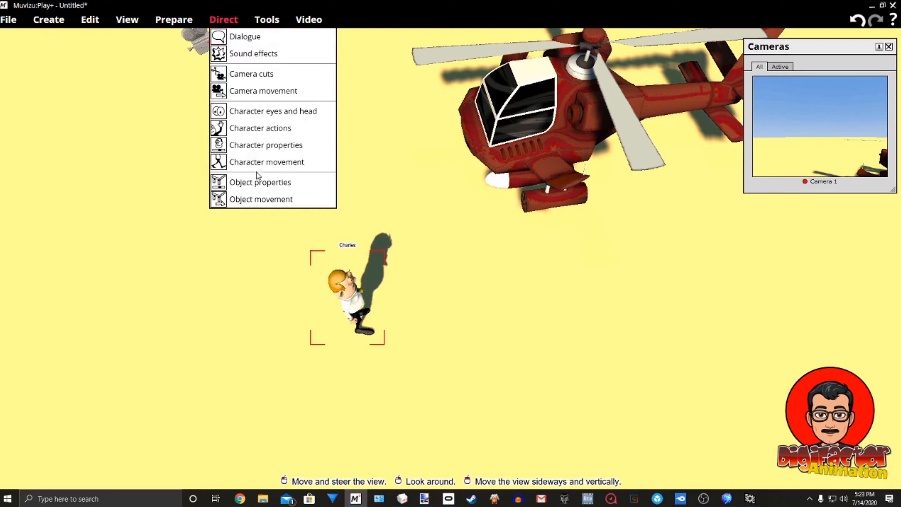
{"action": "left_click", "coordinate": [261, 162]}
{"action": "left_click", "coordinate": [108, 84]}
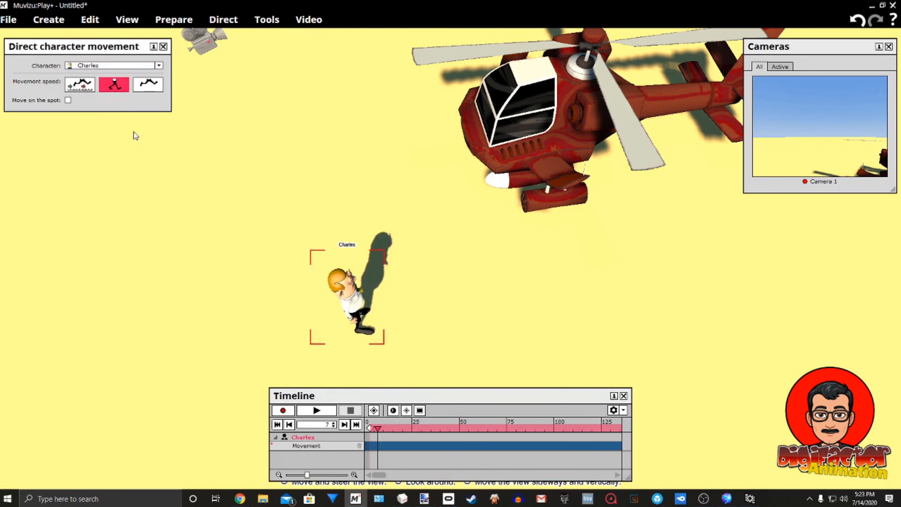
{"action": "left_click", "coordinate": [286, 414]}
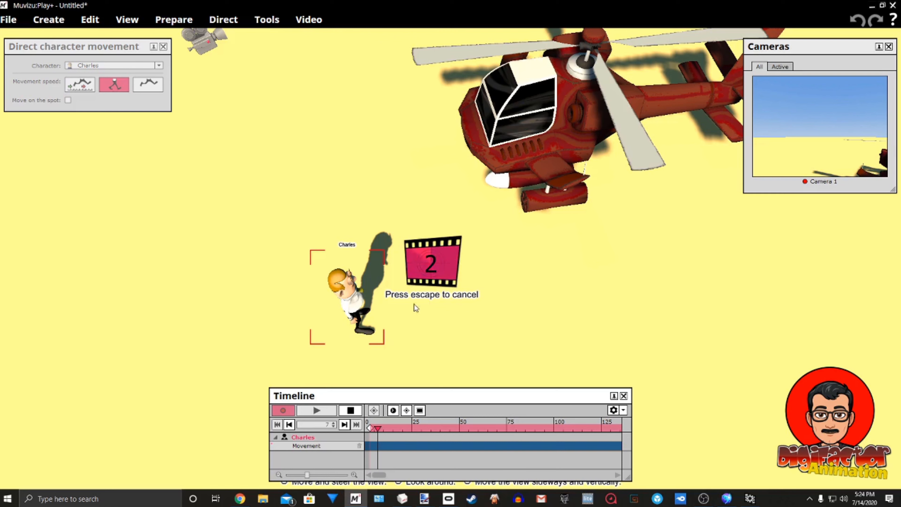
{"action": "mouse_move", "coordinate": [392, 320]}
{"action": "left_mouse_down"}
{"action": "mouse_move", "coordinate": [517, 282]}
{"action": "mouse_move", "coordinate": [542, 217]}
{"action": "left_mouse_up"}
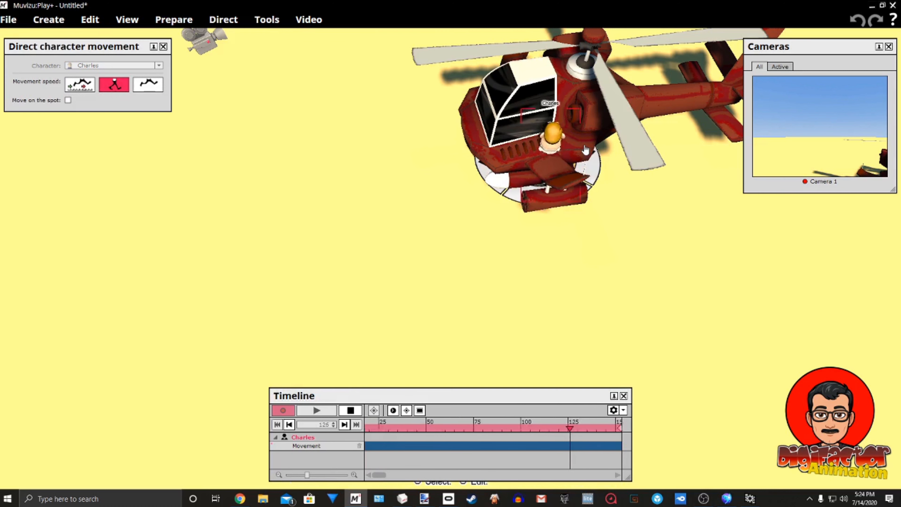
{"action": "left_click", "coordinate": [351, 411]}
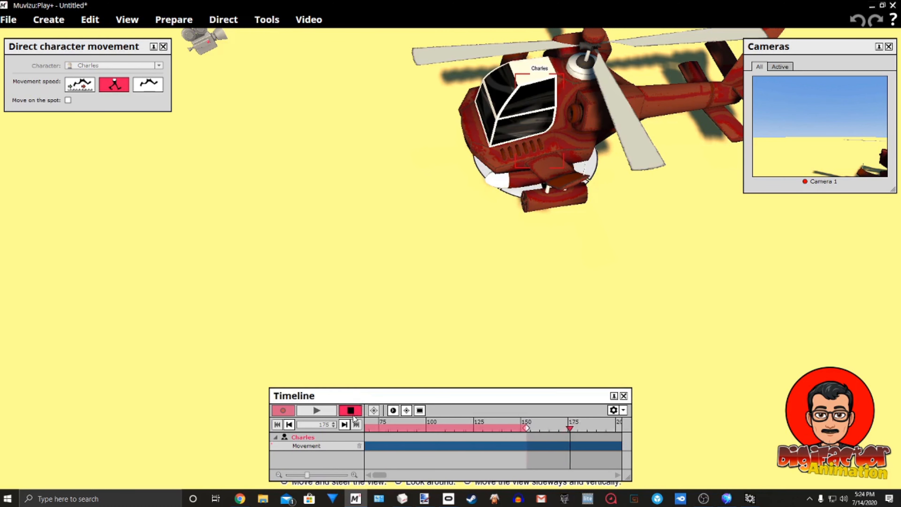
- Scrub through the character's recorded walk and add a timeline marker at frame 73, beside the helicopter
{"action": "scroll", "coordinate": [483, 474], "scroll_direction": "up", "scroll_amount": 4}
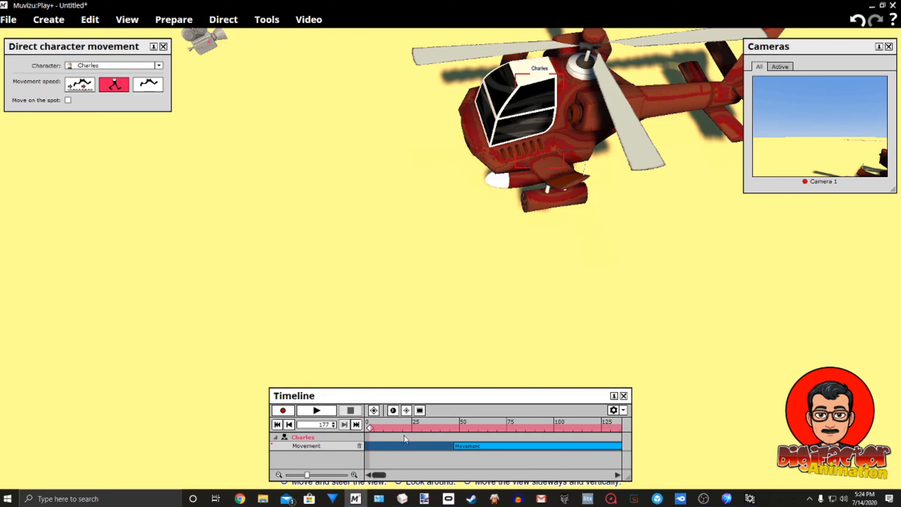
{"action": "left_click", "coordinate": [377, 430]}
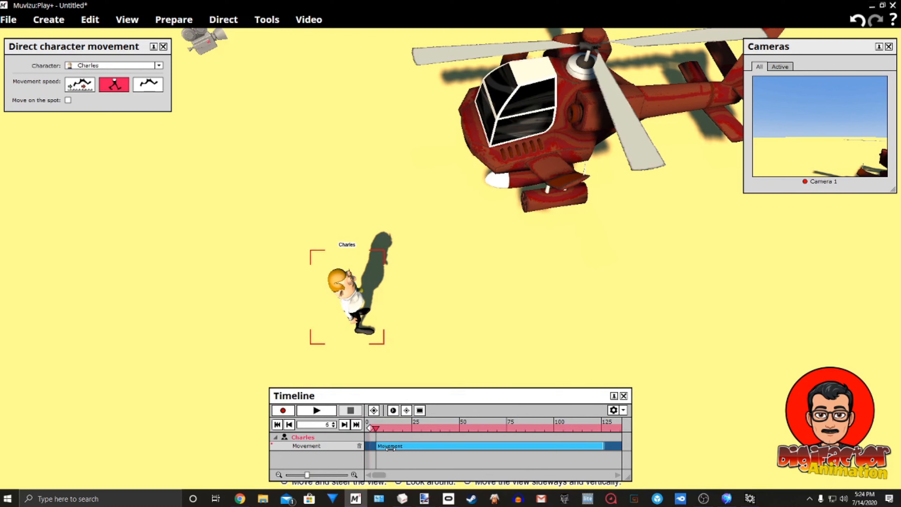
{"action": "left_click_drag", "start_coordinate": [380, 429], "coordinate": [505, 448]}
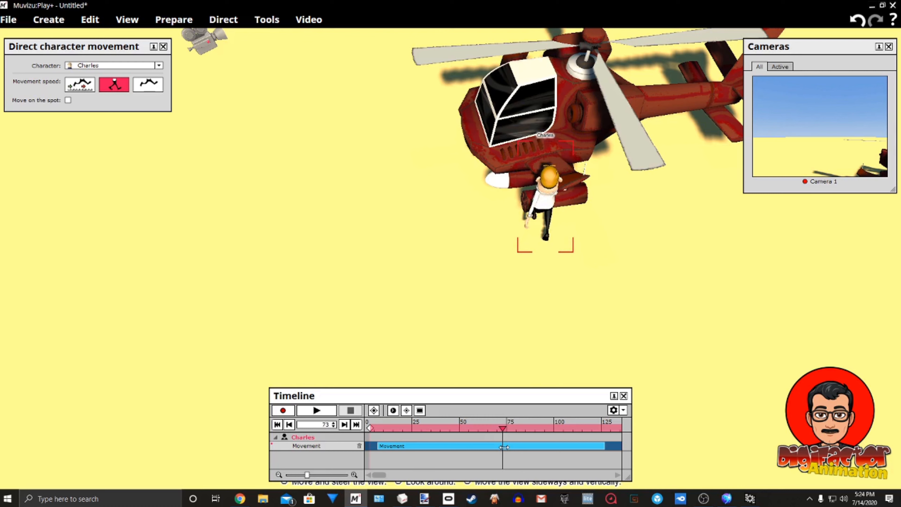
{"action": "left_click", "coordinate": [375, 411]}
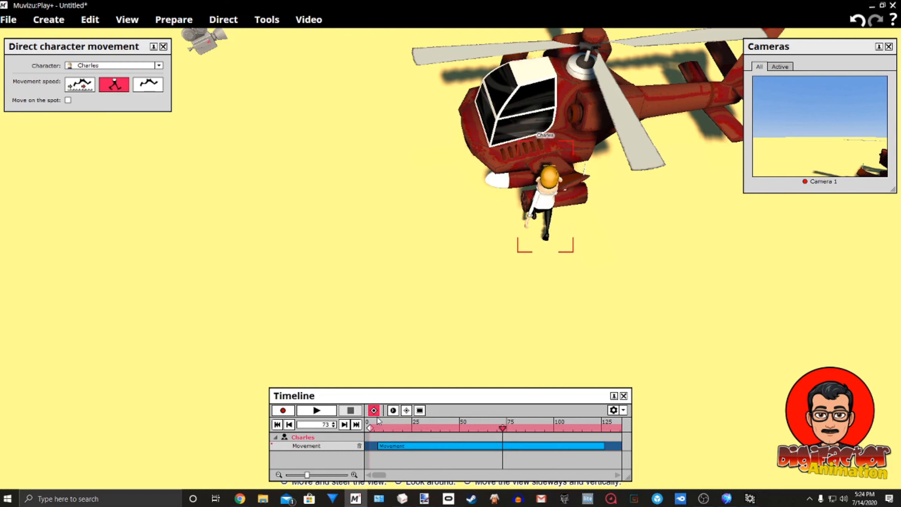
- Set the helicopter's Visible track to Key framed and switch to directing its properties
{"action": "right_click", "coordinate": [550, 193]}
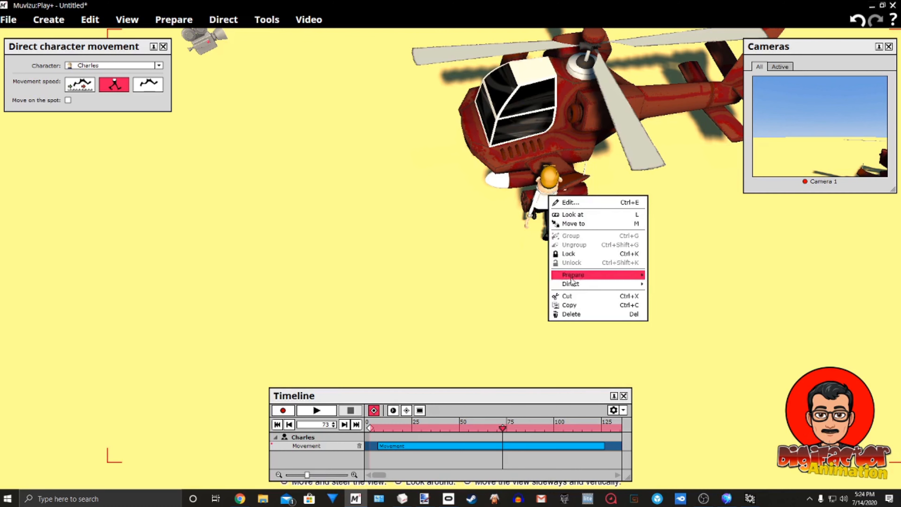
{"action": "mouse_move", "coordinate": [574, 286]}
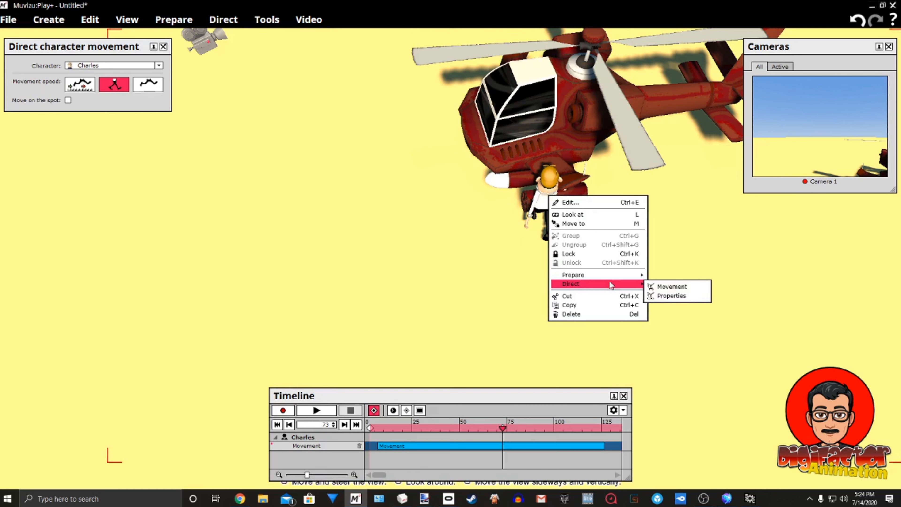
{"action": "left_click", "coordinate": [671, 296]}
{"action": "left_click", "coordinate": [169, 101]}
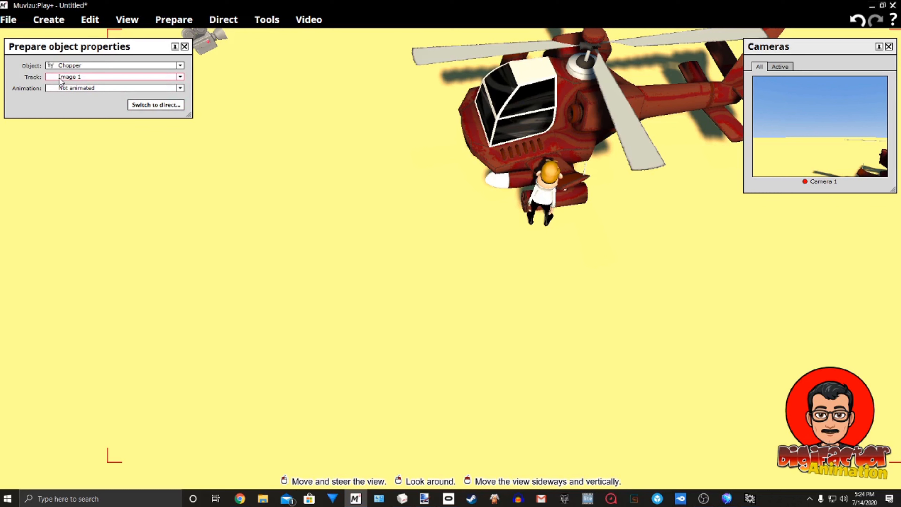
{"action": "left_click", "coordinate": [105, 76]}
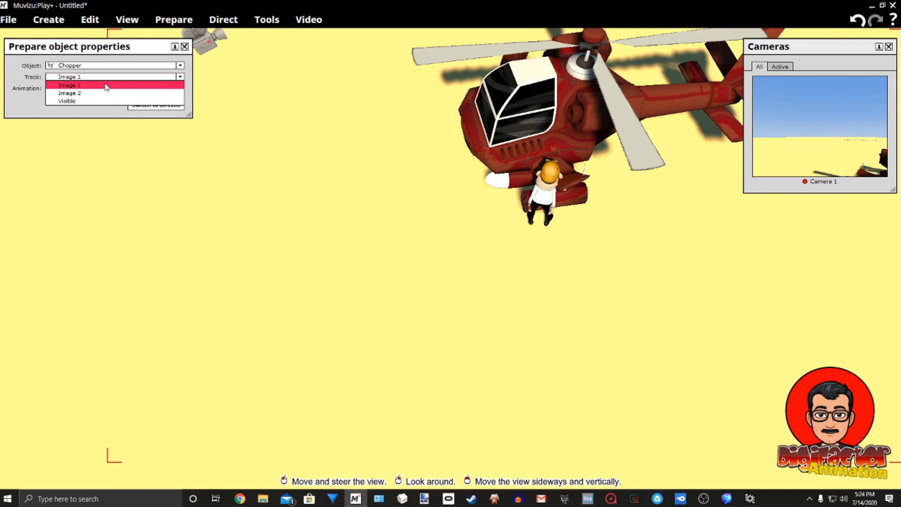
{"action": "left_click", "coordinate": [102, 104]}
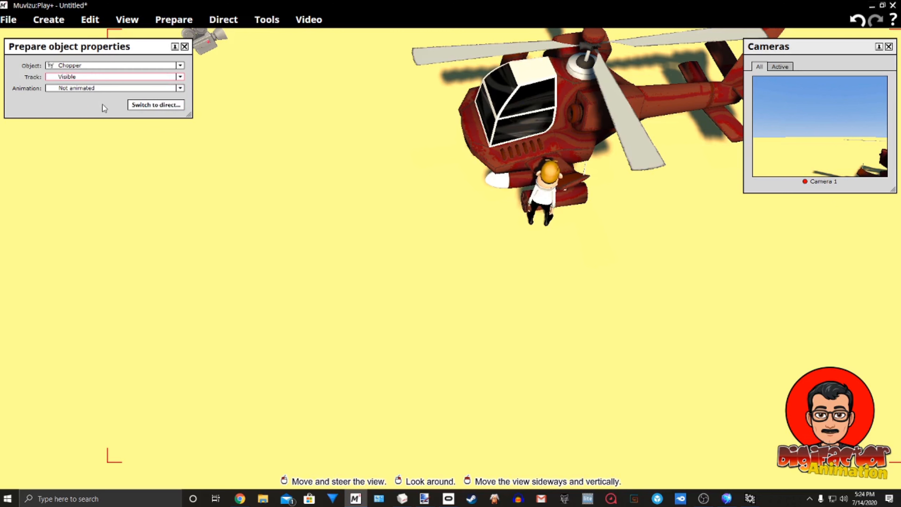
{"action": "left_click", "coordinate": [98, 89]}
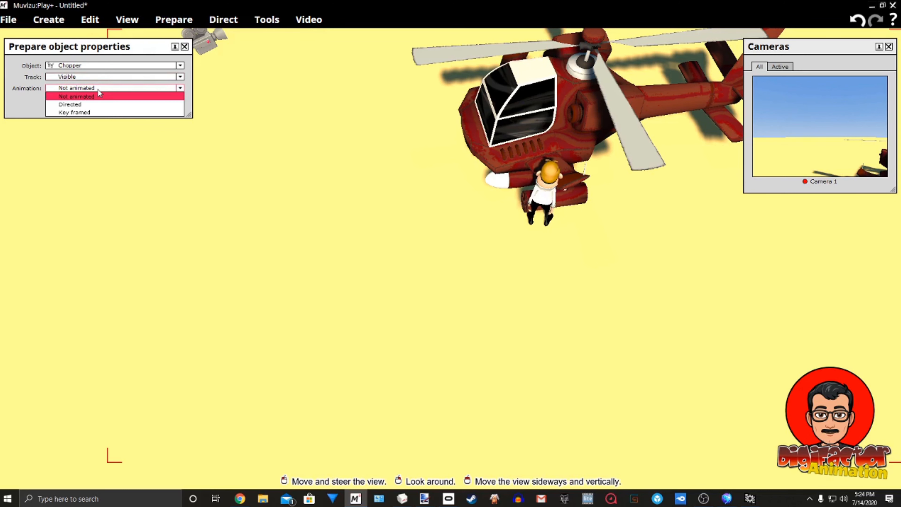
{"action": "left_click", "coordinate": [107, 113]}
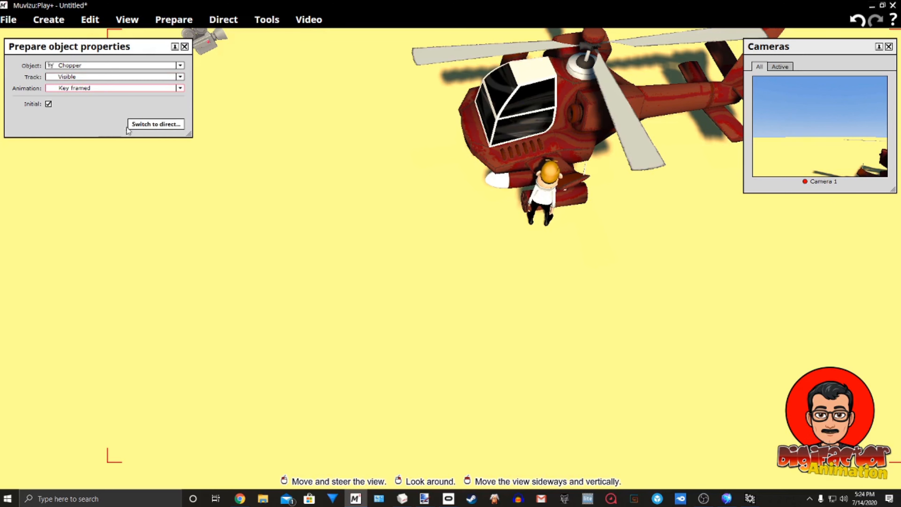
{"action": "left_click", "coordinate": [149, 124]}
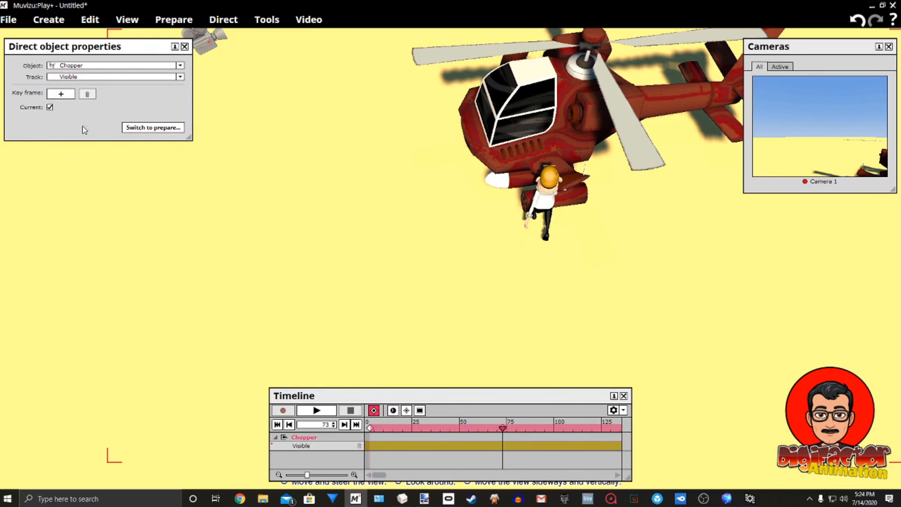
- Try a visibility key frame on the helicopter at frame 73, switching it off and on, and delete that key frame
{"action": "left_click", "coordinate": [60, 95]}
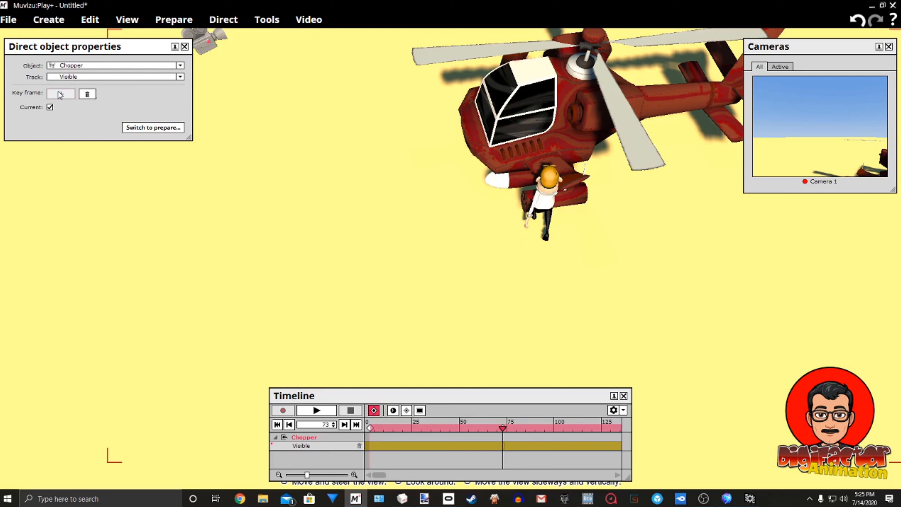
{"action": "left_click", "coordinate": [50, 108]}
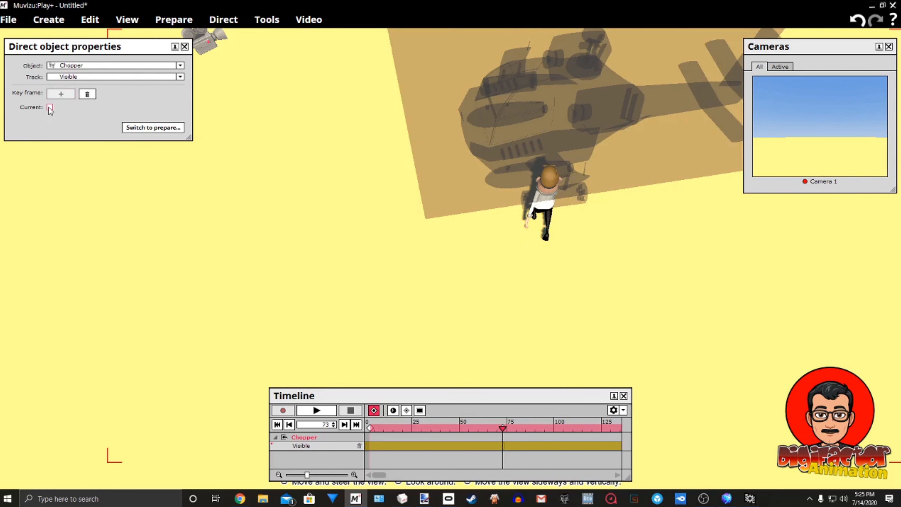
{"action": "left_click", "coordinate": [50, 107]}
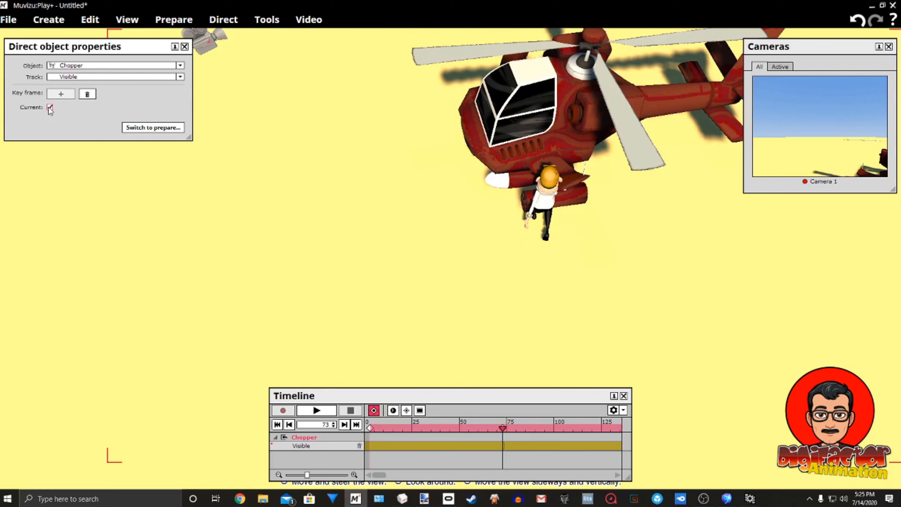
{"action": "left_click_drag", "start_coordinate": [410, 283], "coordinate": [467, 229]}
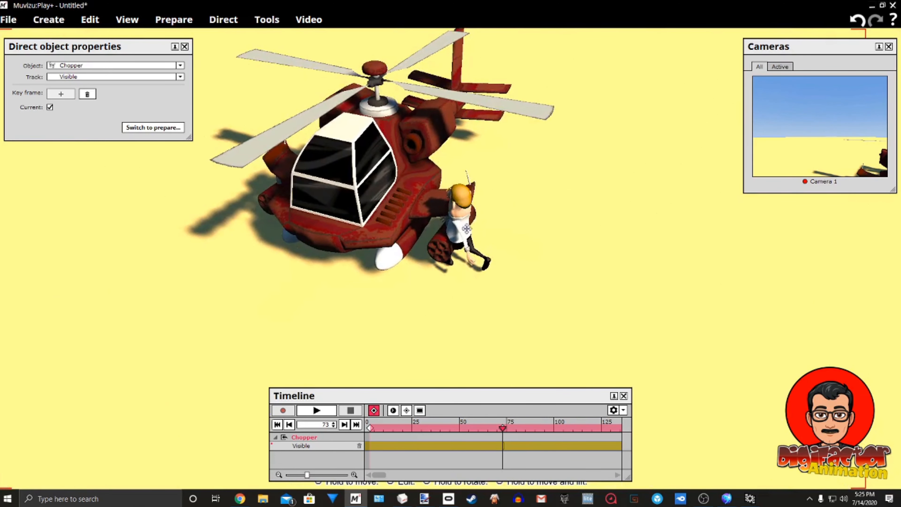
{"action": "left_click", "coordinate": [87, 94]}
- Scrub the timeline back to frame 6 and forward to frame 30 with the character in view, and close the helicopter's properties
{"action": "left_click_drag", "start_coordinate": [503, 429], "coordinate": [380, 419]}
{"action": "right_click_drag", "start_coordinate": [408, 290], "coordinate": [398, 296]}
{"action": "left_click", "coordinate": [408, 268]}
{"action": "right_click_drag", "start_coordinate": [443, 151], "coordinate": [418, 28]}
{"action": "right_click_drag", "start_coordinate": [534, 273], "coordinate": [534, 350]}
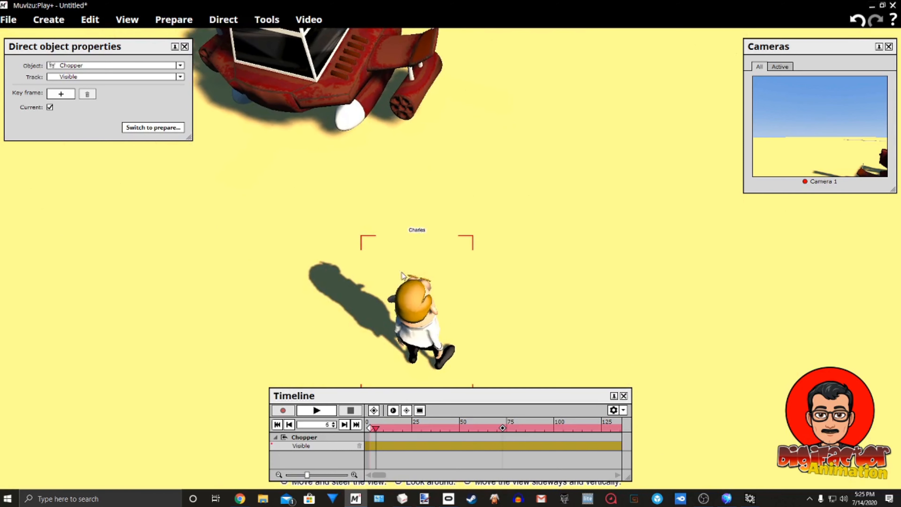
{"action": "left_click_drag", "start_coordinate": [378, 428], "coordinate": [421, 431]}
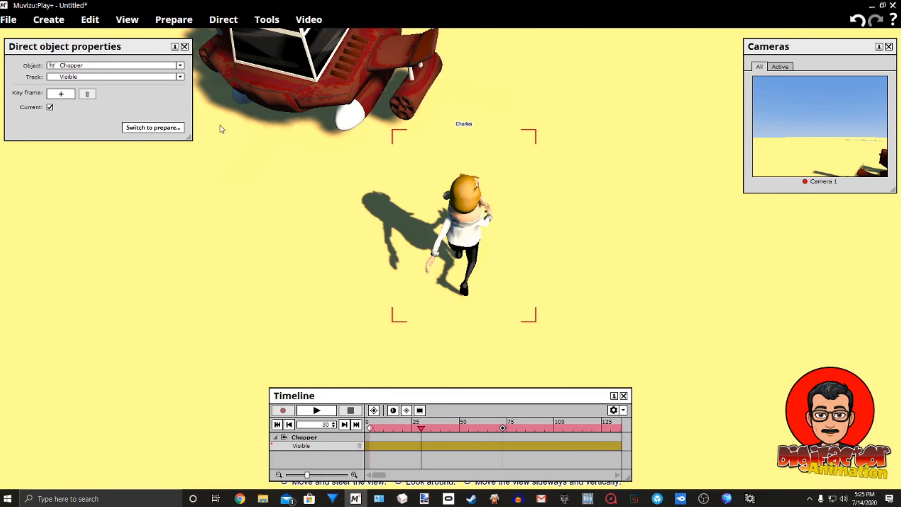
{"action": "left_click", "coordinate": [184, 47]}
- Set the character's Visible track to Key framed and switch to directing the character's properties
{"action": "right_click", "coordinate": [468, 232]}
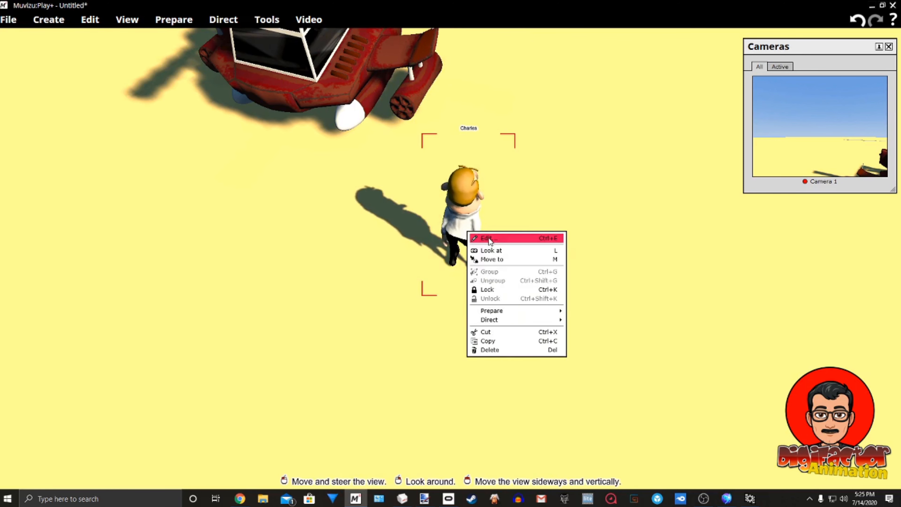
{"action": "mouse_move", "coordinate": [525, 319]}
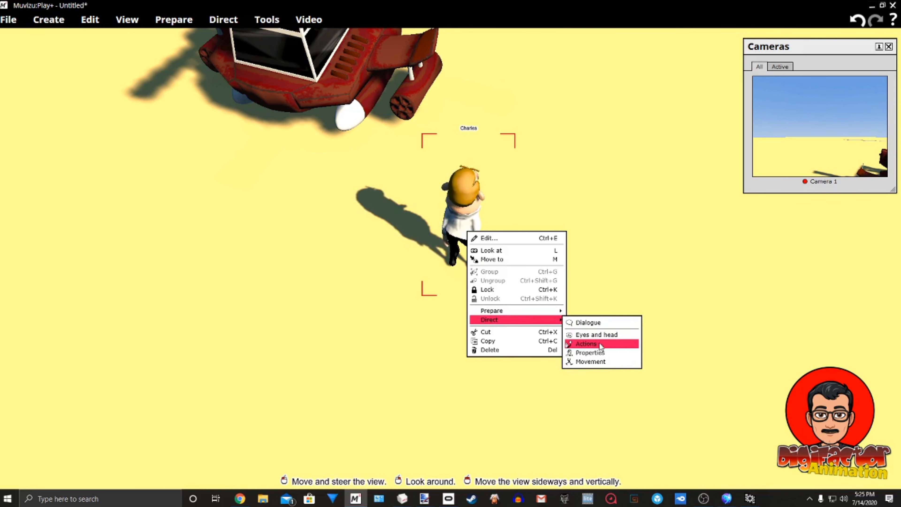
{"action": "left_click", "coordinate": [600, 352]}
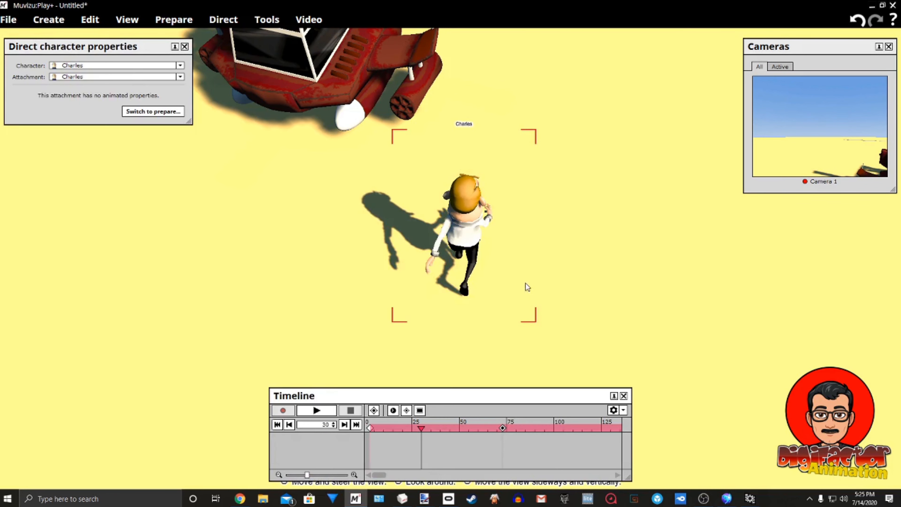
{"action": "left_click", "coordinate": [129, 76]}
{"action": "left_click", "coordinate": [130, 82]}
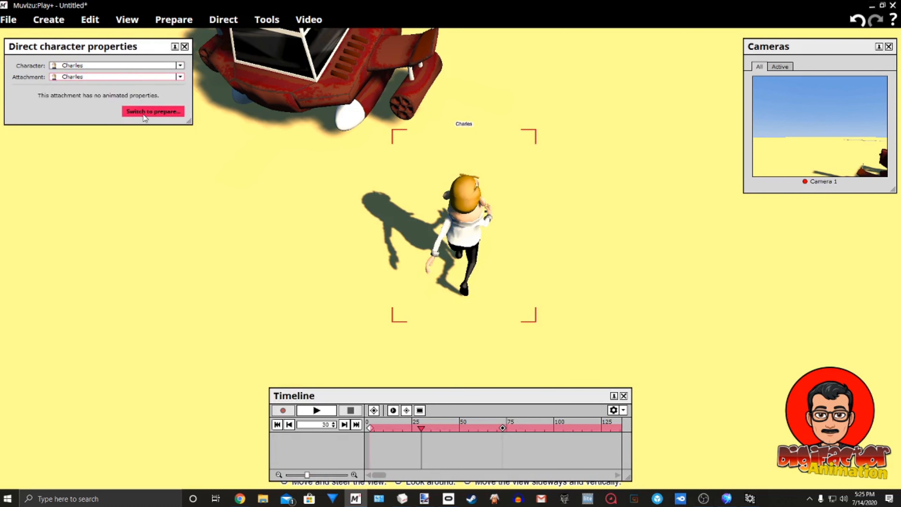
{"action": "left_click", "coordinate": [153, 112]}
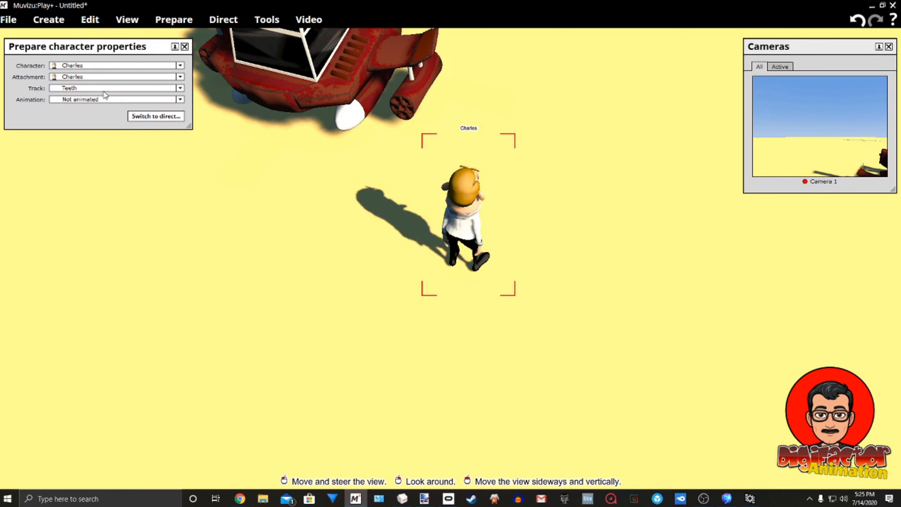
{"action": "left_click", "coordinate": [97, 87]}
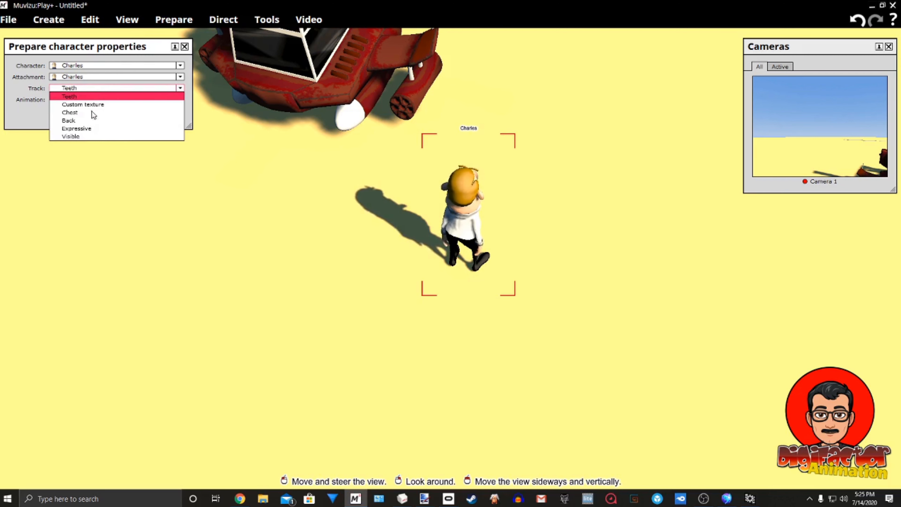
{"action": "left_click", "coordinate": [88, 137]}
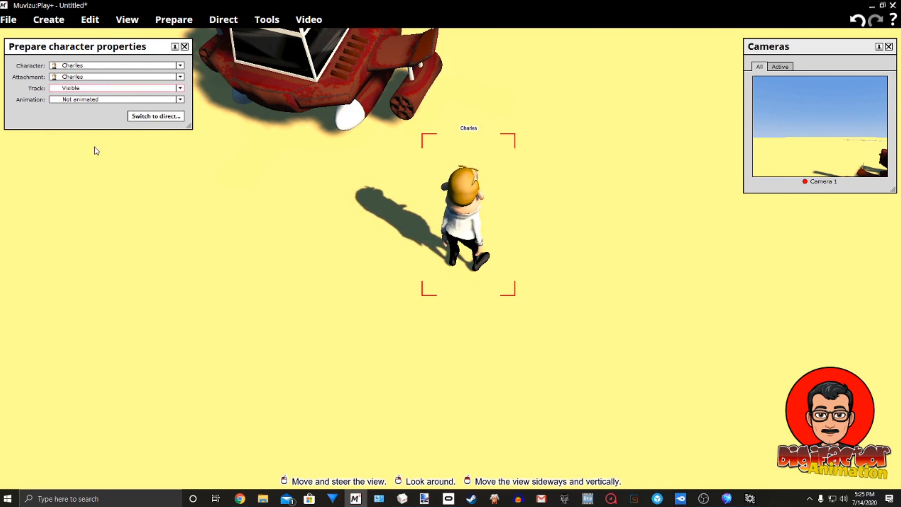
{"action": "left_click", "coordinate": [129, 99]}
{"action": "left_click", "coordinate": [117, 124]}
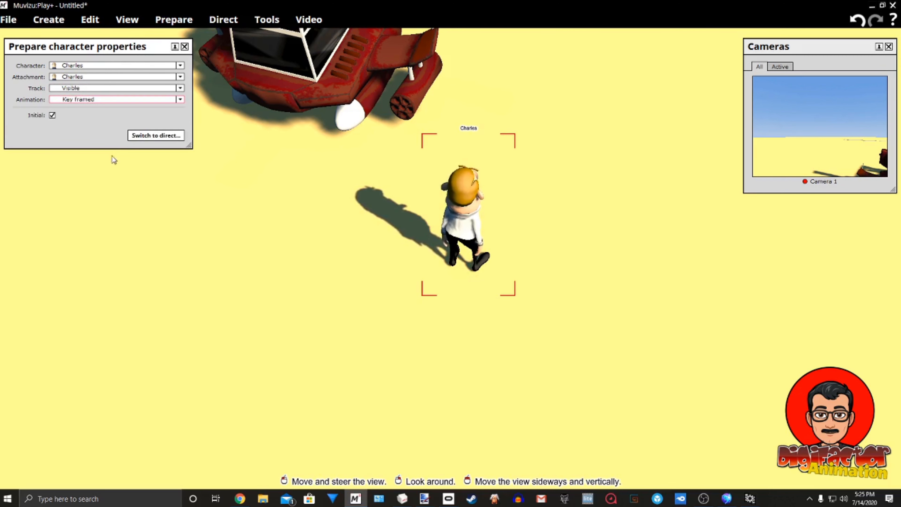
{"action": "left_click", "coordinate": [143, 136]}
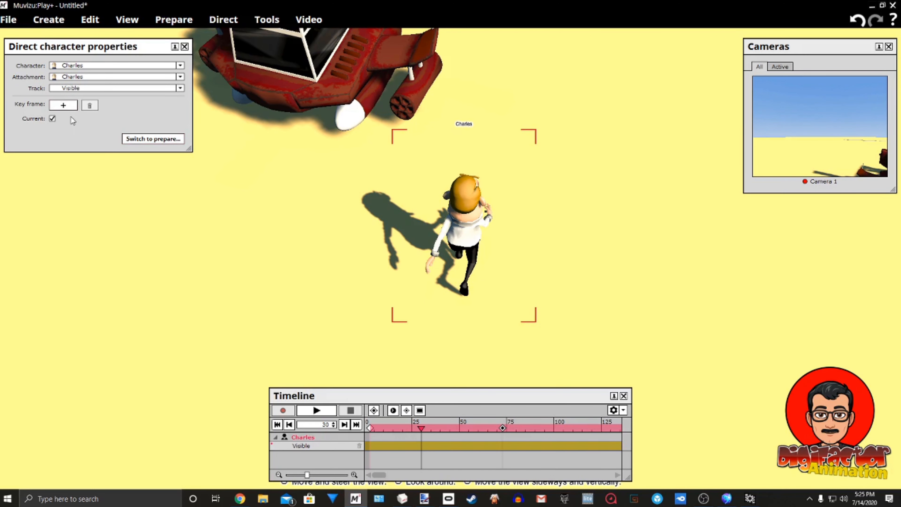
- Add a visibility key frame for the character at frame 73 and turn visibility off there
{"action": "left_click", "coordinate": [64, 106]}
{"action": "left_click_drag", "start_coordinate": [423, 429], "coordinate": [504, 436]}
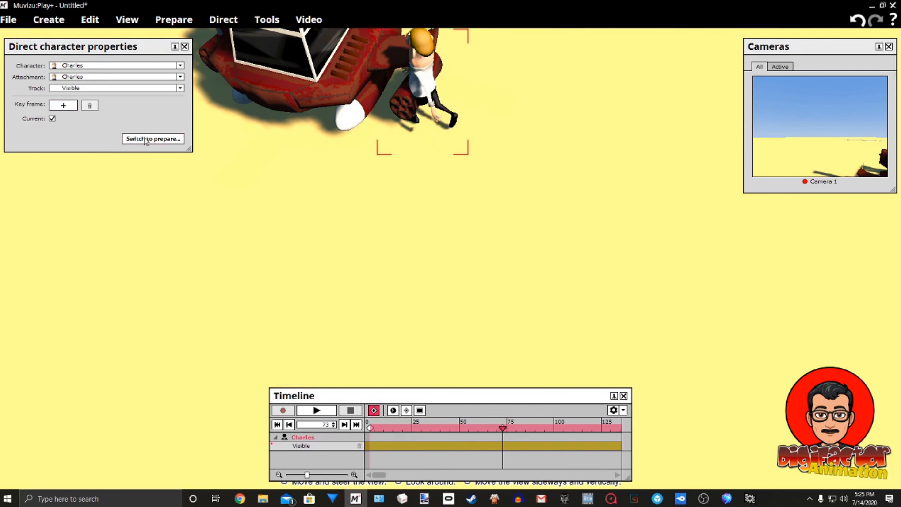
{"action": "left_click", "coordinate": [64, 105]}
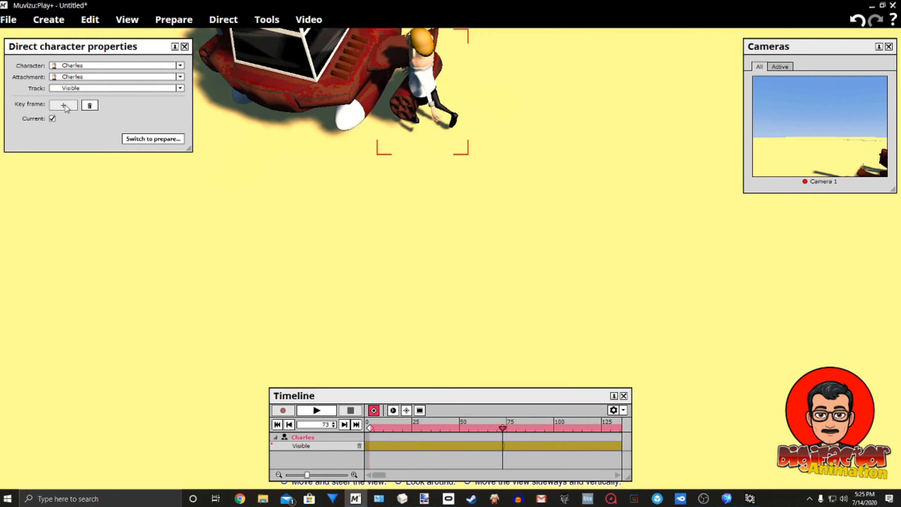
{"action": "left_click", "coordinate": [53, 119]}
- Move the playhead to frame 100, add a timeline marker there, and view the helicopter from the front
{"action": "right_click_drag", "start_coordinate": [356, 236], "coordinate": [245, 164]}
{"action": "left_click_drag", "start_coordinate": [502, 428], "coordinate": [503, 447]}
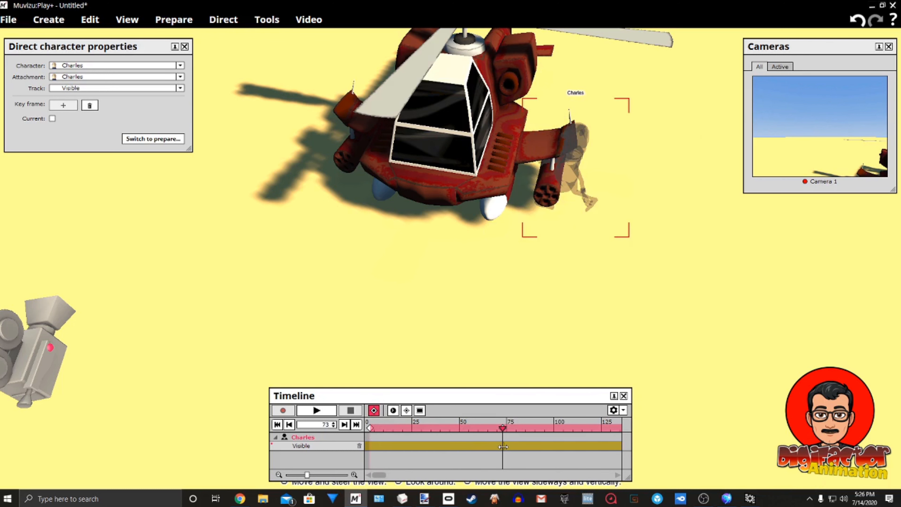
{"action": "left_click_drag", "start_coordinate": [504, 446], "coordinate": [555, 457]}
{"action": "left_click_drag", "start_coordinate": [546, 286], "coordinate": [352, 386]}
{"action": "left_click", "coordinate": [372, 413]}
{"action": "left_click_drag", "start_coordinate": [503, 304], "coordinate": [525, 284]}
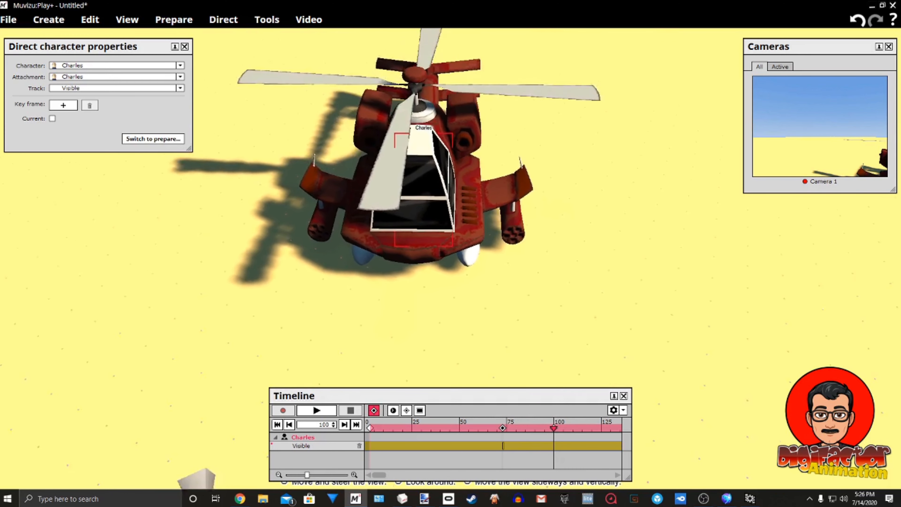
- Set the helicopter's Image 2 track to Key framed and switch to directing its properties
{"action": "right_click", "coordinate": [435, 162]}
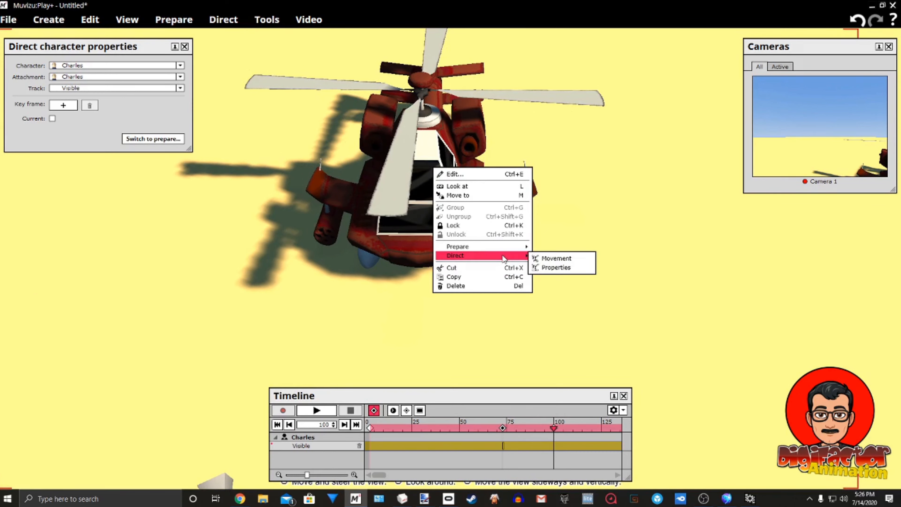
{"action": "left_click", "coordinate": [558, 272]}
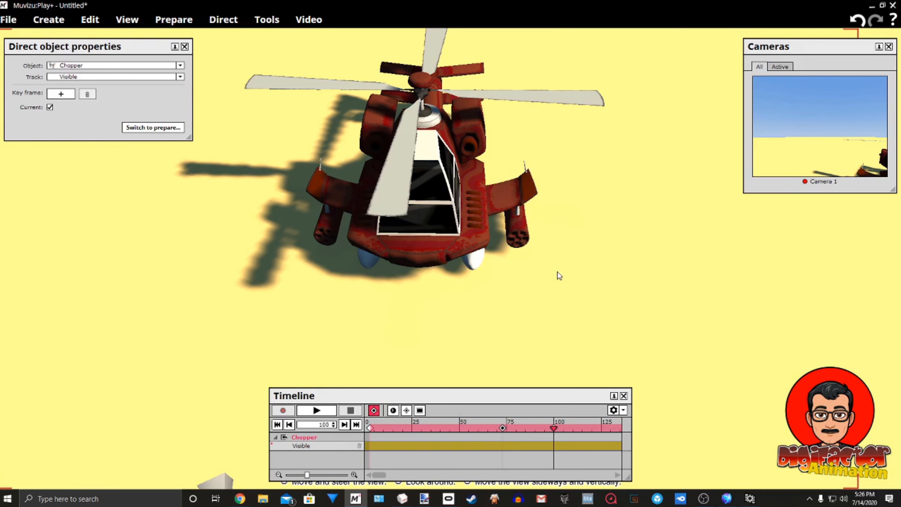
{"action": "left_click", "coordinate": [148, 76]}
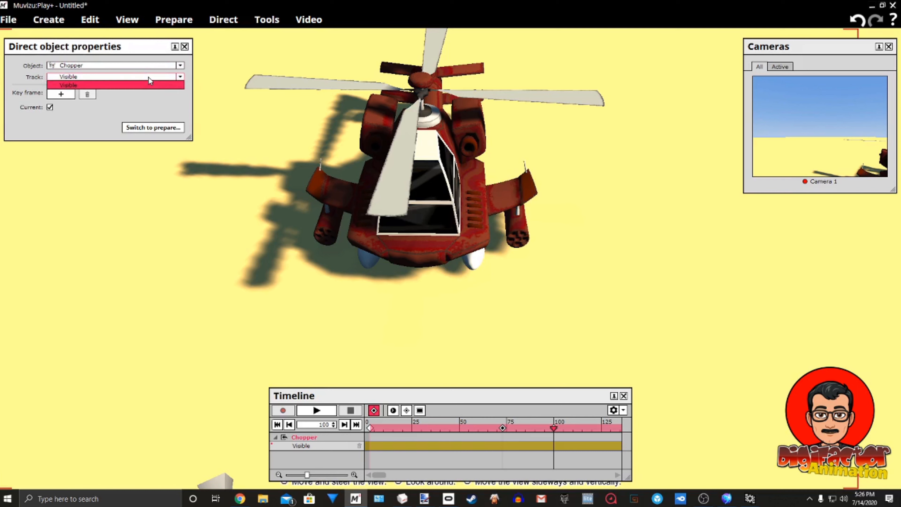
{"action": "left_click", "coordinate": [155, 126]}
{"action": "left_click", "coordinate": [145, 128]}
{"action": "left_click", "coordinate": [120, 77]}
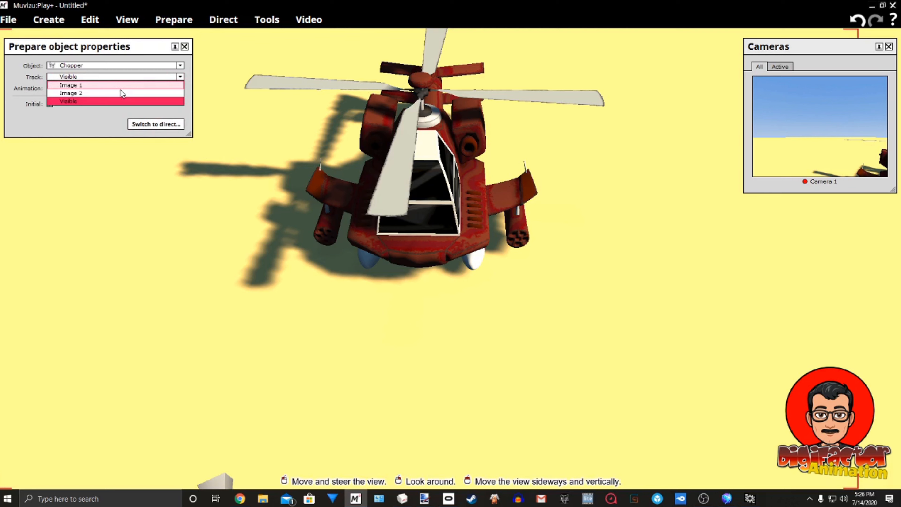
{"action": "left_click", "coordinate": [121, 93]}
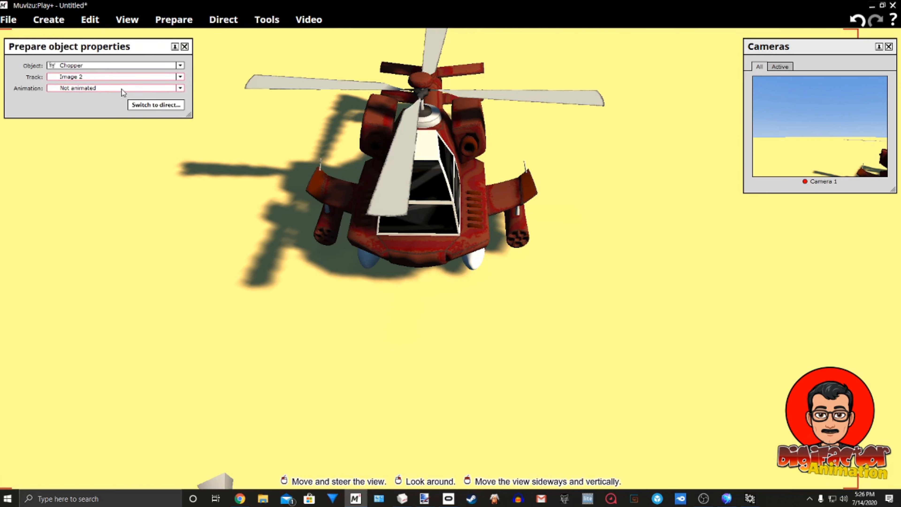
{"action": "left_click", "coordinate": [122, 89]}
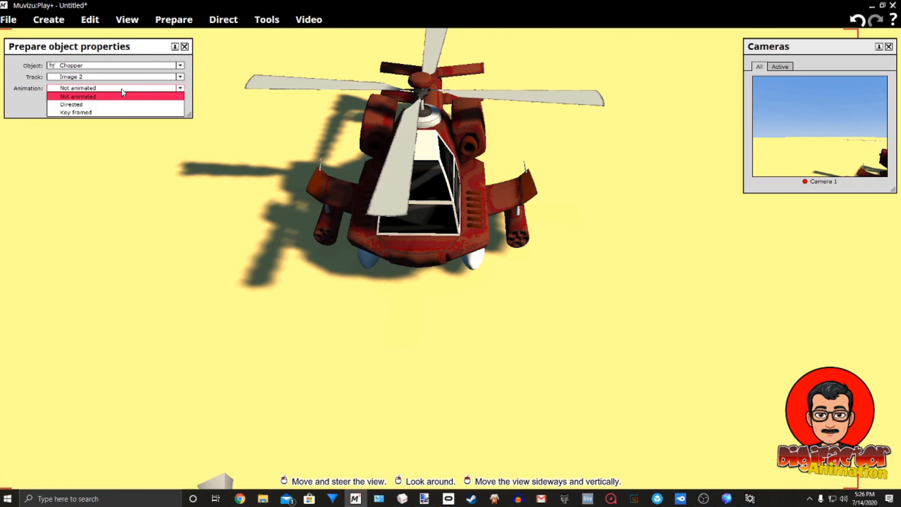
{"action": "left_click", "coordinate": [125, 113]}
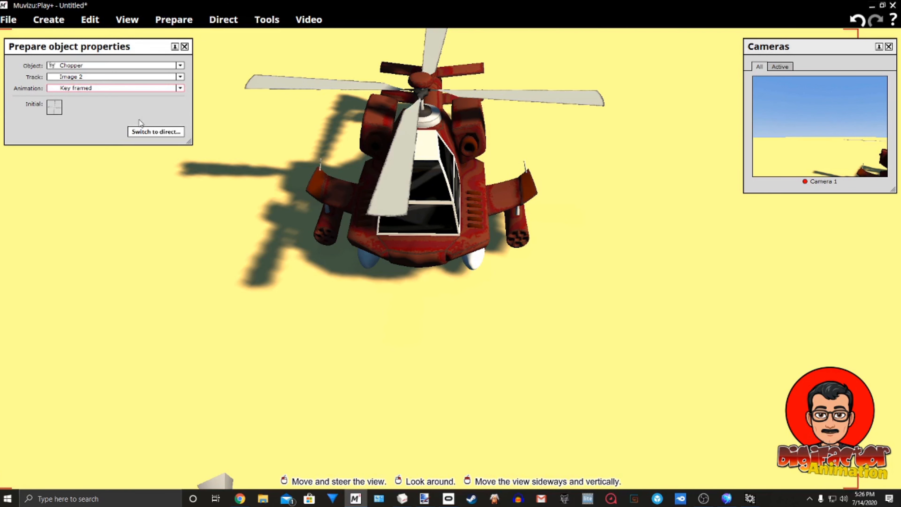
{"action": "left_click", "coordinate": [151, 132]}
- Add an Image 2 key frame for the helicopter at frame 100 and import the Blade Animation image as its texture
{"action": "left_click", "coordinate": [67, 97]}
{"action": "mouse_move", "coordinate": [55, 113]}
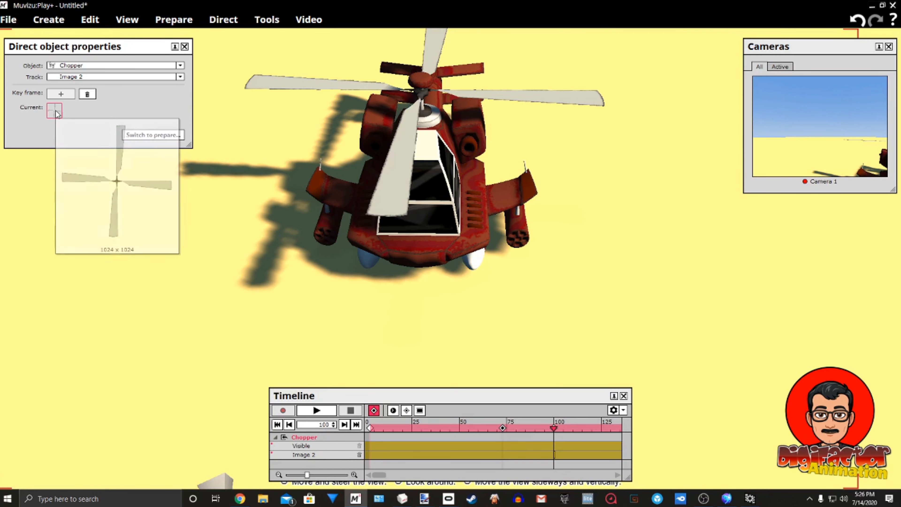
{"action": "left_click", "coordinate": [54, 111]}
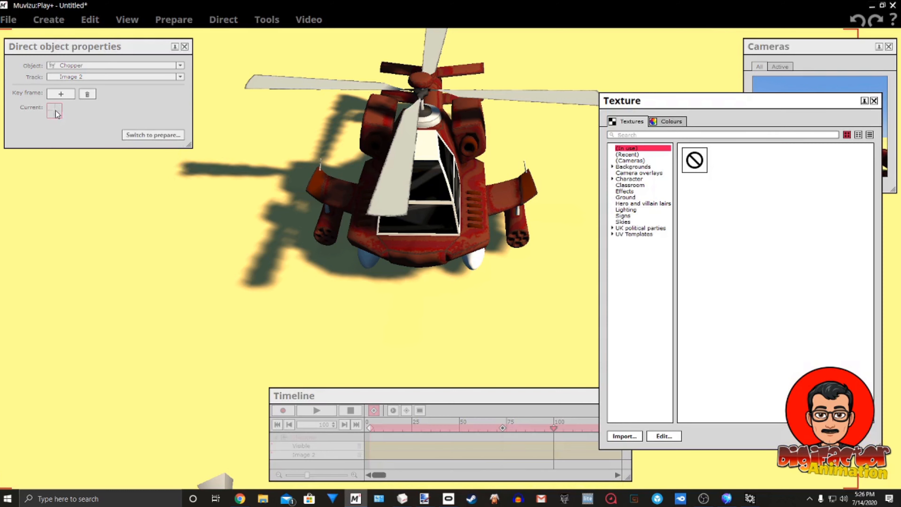
{"action": "left_click", "coordinate": [622, 436]}
{"action": "left_click", "coordinate": [807, 166]}
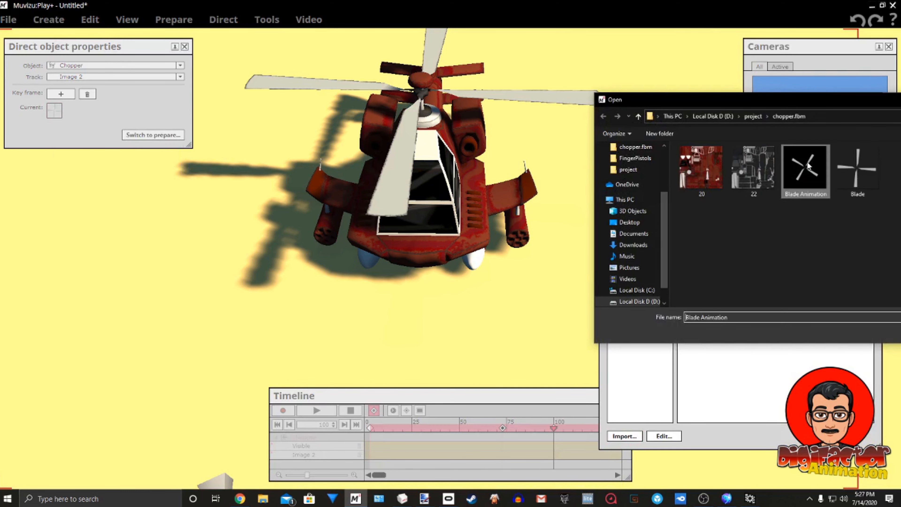
{"action": "left_click_drag", "start_coordinate": [710, 100], "coordinate": [570, 99]}
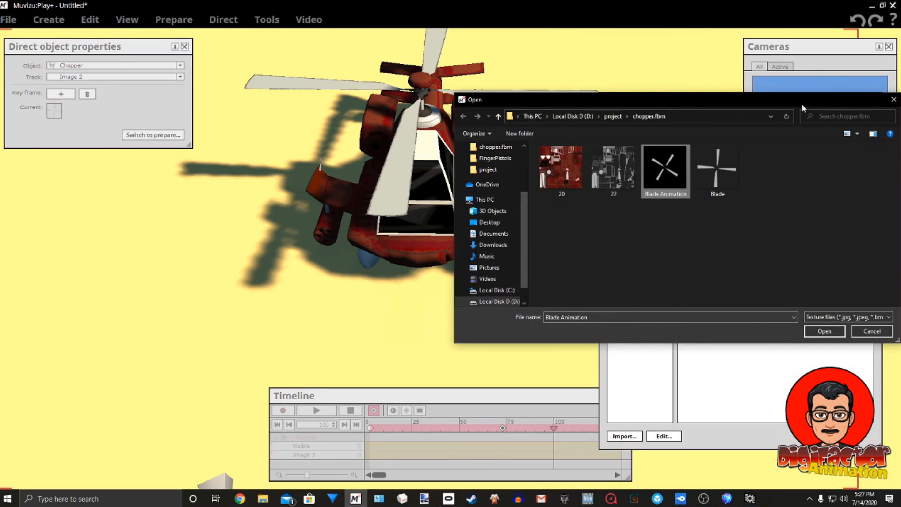
{"action": "left_click", "coordinate": [828, 329]}
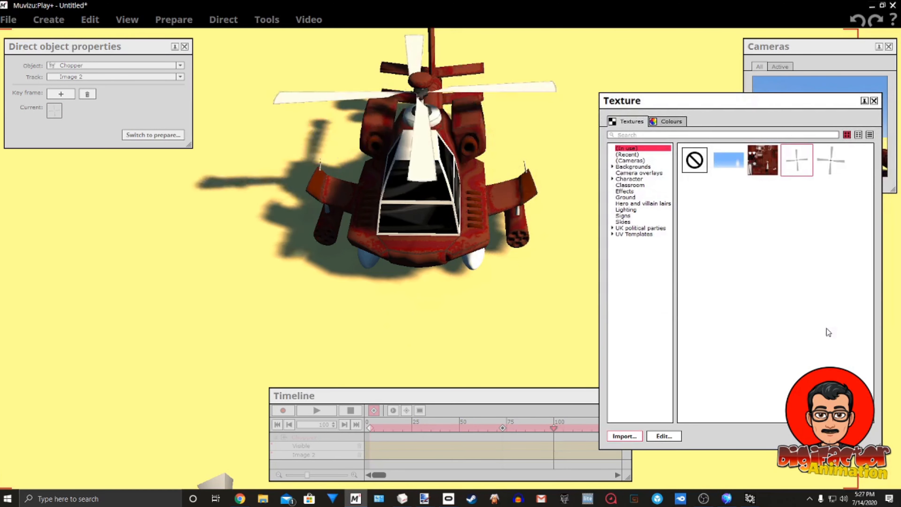
{"action": "left_click", "coordinate": [874, 101]}
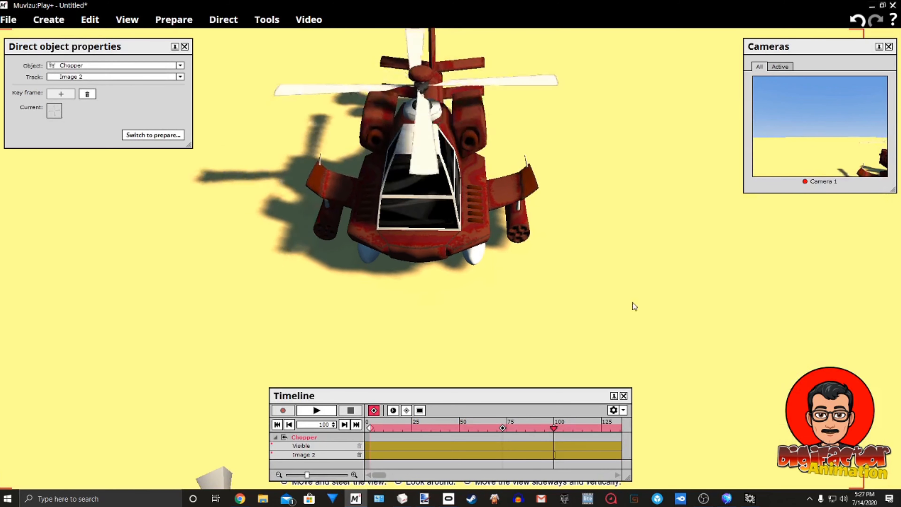
- Move the timeline up just below the helicopter and undo the last change to the helicopter
{"action": "left_click_drag", "start_coordinate": [563, 396], "coordinate": [566, 270]}
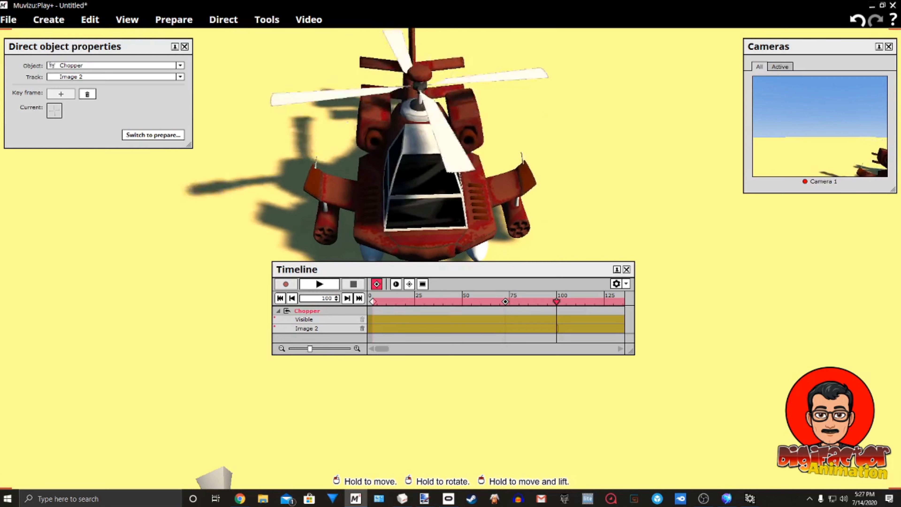
{"action": "right_click", "coordinate": [643, 179]}
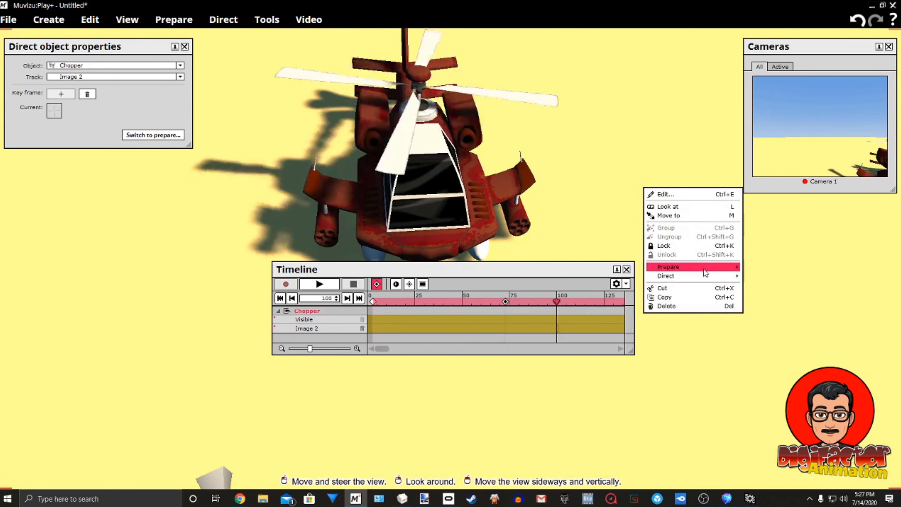
{"action": "left_click", "coordinate": [756, 326]}
{"action": "right_click", "coordinate": [754, 322]}
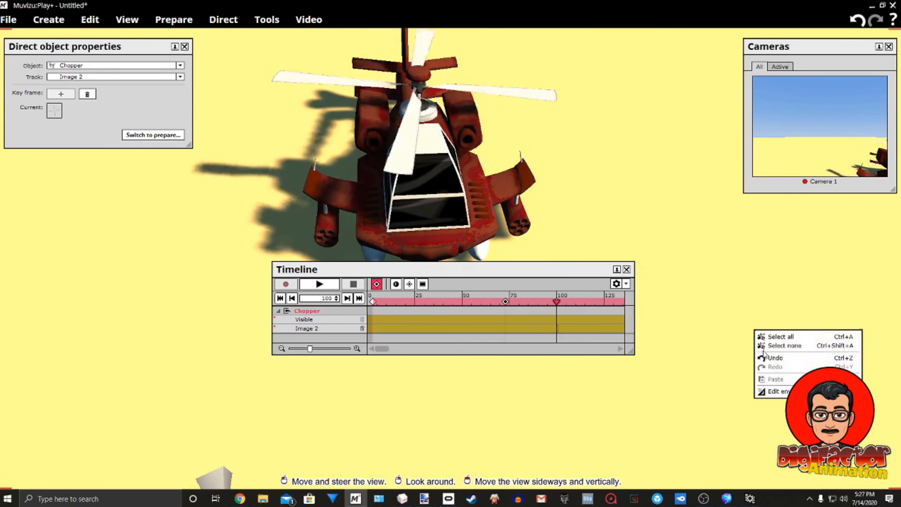
{"action": "left_click", "coordinate": [757, 344]}
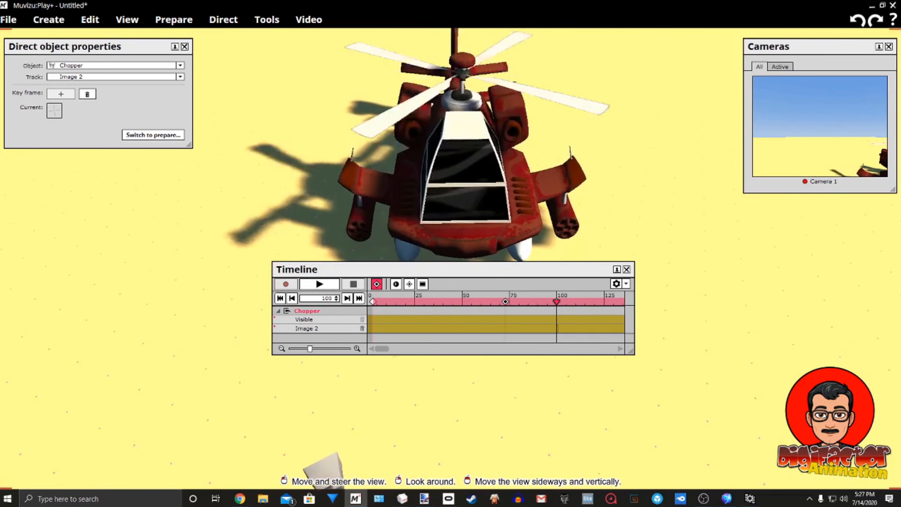
{"action": "left_click_drag", "start_coordinate": [502, 272], "coordinate": [415, 266]}
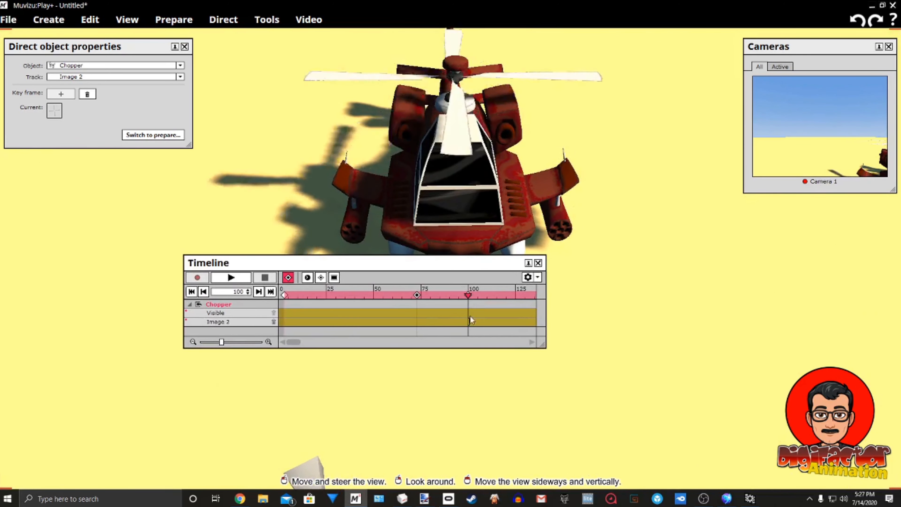
- Move the playhead to frame 148, direct the helicopter's movement, and add a movement key frame there
{"action": "left_click_drag", "start_coordinate": [461, 295], "coordinate": [479, 307]}
{"action": "left_click", "coordinate": [503, 344]}
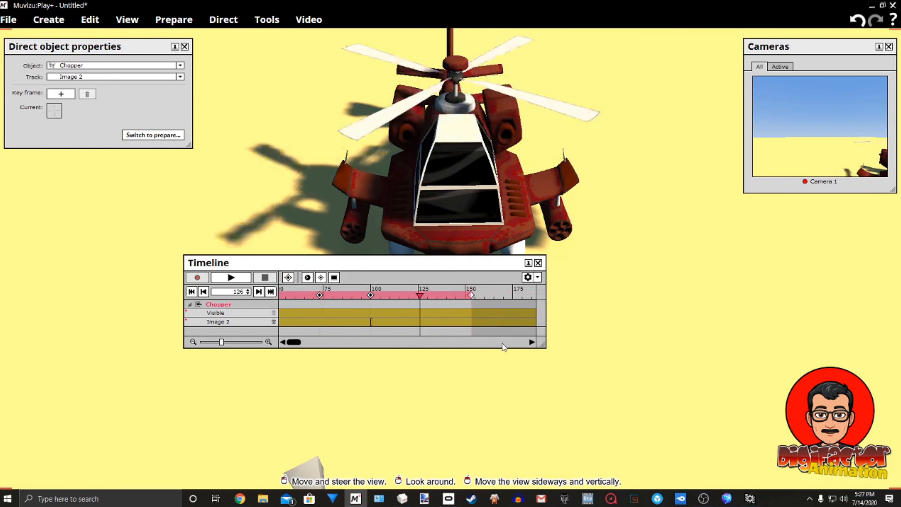
{"action": "left_click", "coordinate": [503, 344]}
{"action": "left_click_drag", "start_coordinate": [424, 295], "coordinate": [499, 308]}
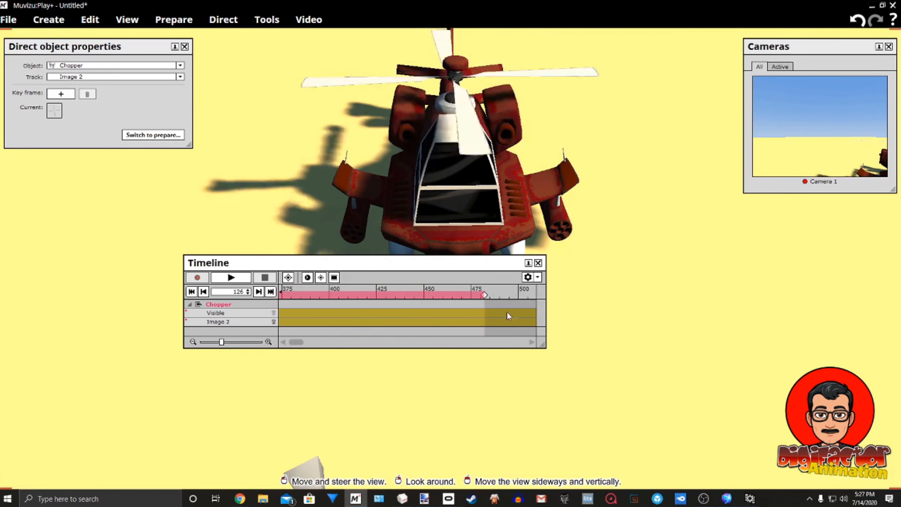
{"action": "left_click_drag", "start_coordinate": [457, 341], "coordinate": [457, 341]}
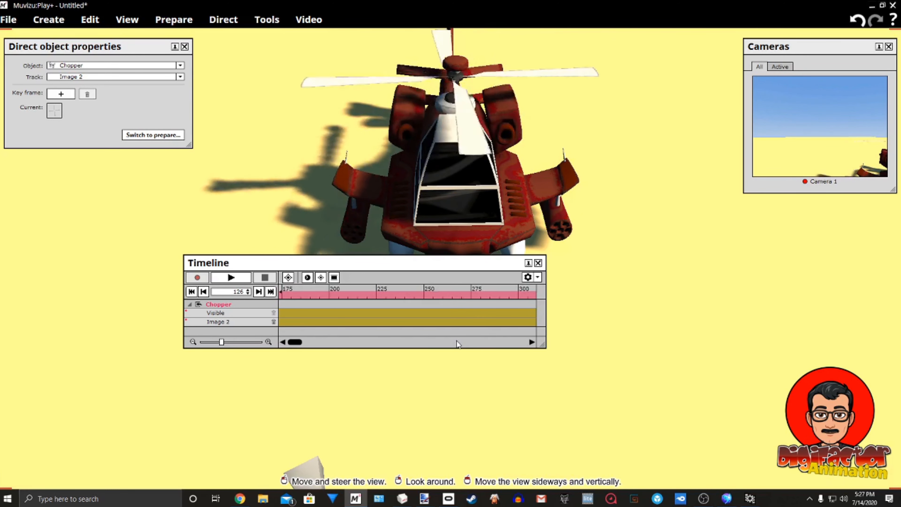
{"action": "left_click_drag", "start_coordinate": [378, 295], "coordinate": [410, 295]}
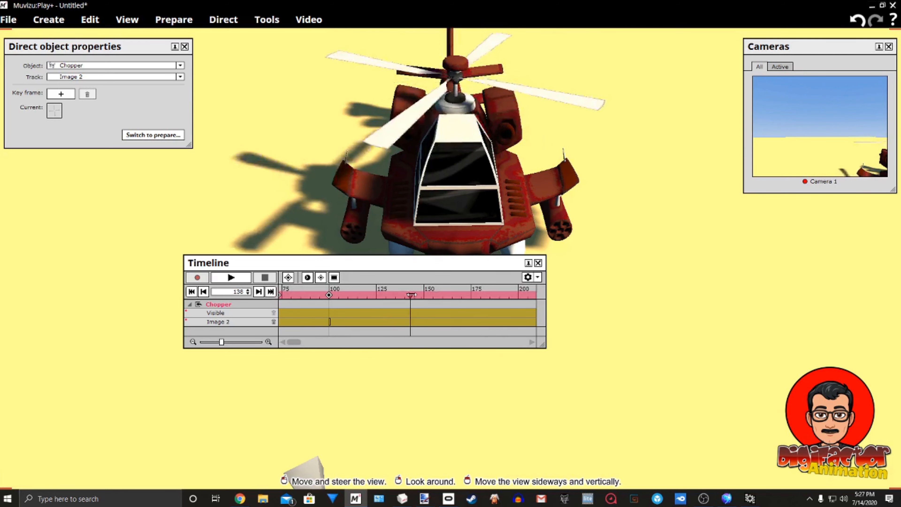
{"action": "right_click", "coordinate": [442, 213]}
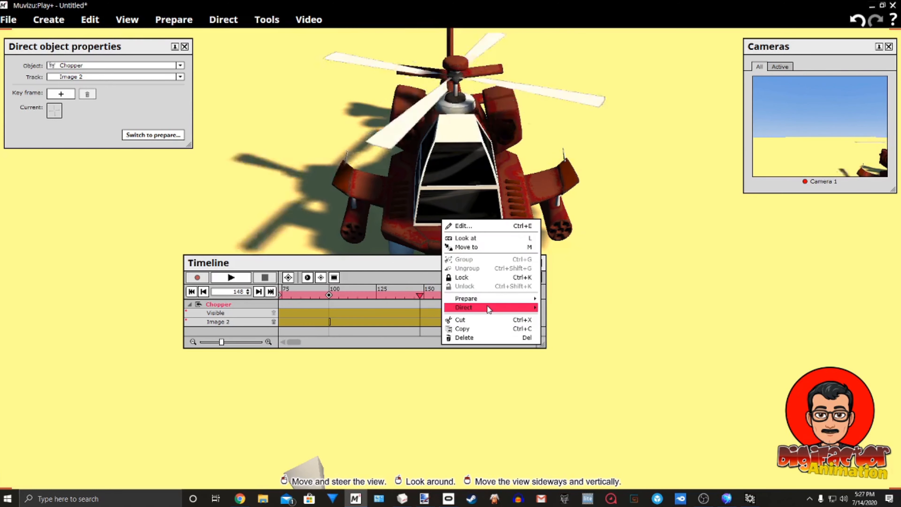
{"action": "mouse_move", "coordinate": [488, 307]}
{"action": "left_click", "coordinate": [561, 311]}
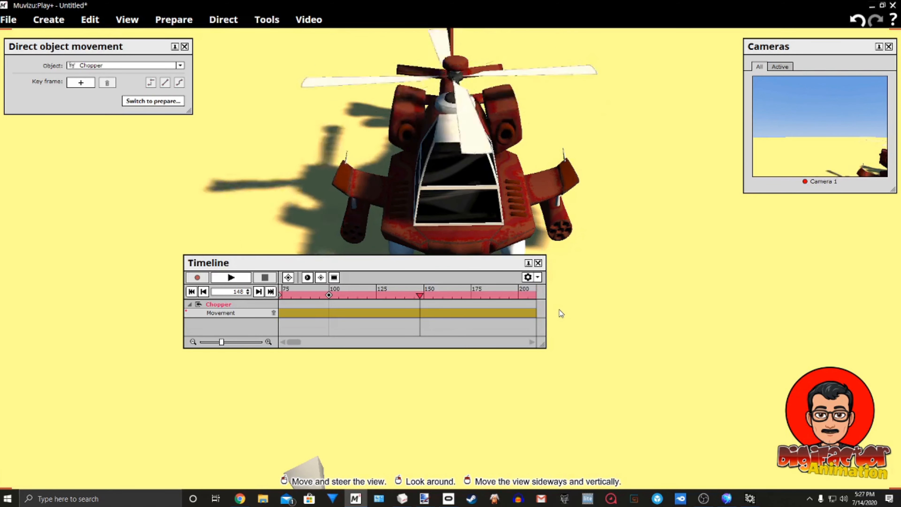
{"action": "left_click", "coordinate": [89, 81]}
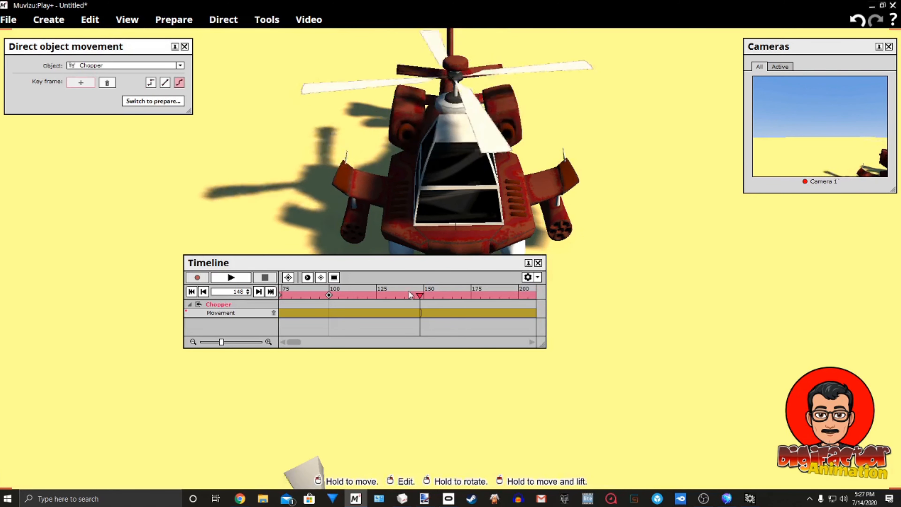
- Add a movement key frame at frame 179 and lift the helicopter into the air above its starting spot
{"action": "left_click_drag", "start_coordinate": [419, 294], "coordinate": [475, 295]}
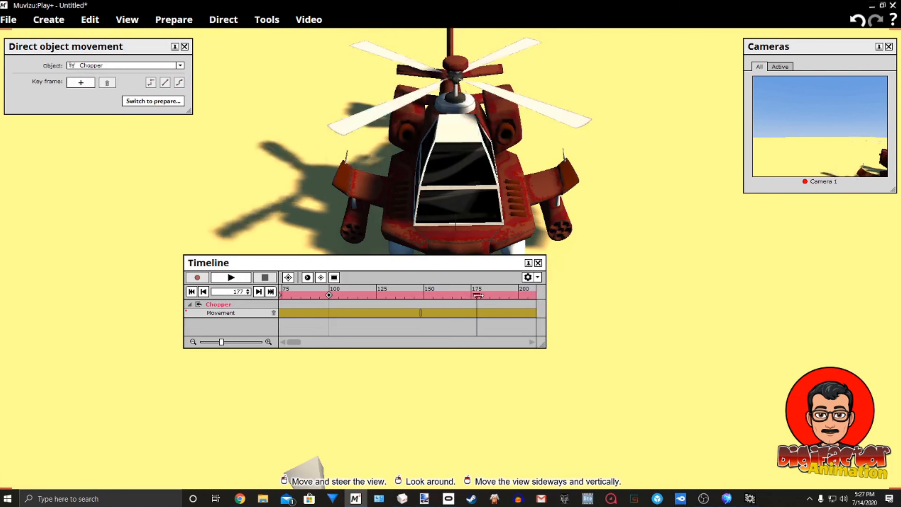
{"action": "left_click", "coordinate": [72, 81]}
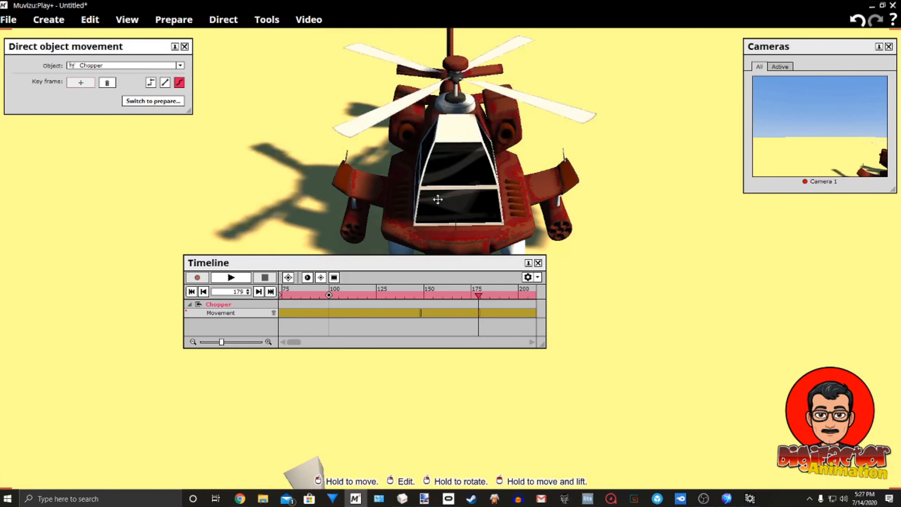
{"action": "left_click_drag", "start_coordinate": [456, 218], "coordinate": [484, 84]}
- Try rotating the lifted helicopter slightly and undo that rotation
{"action": "mouse_move", "coordinate": [472, 199]}
{"action": "right_mouse_down"}
{"action": "mouse_move", "coordinate": [433, 199]}
{"action": "mouse_move", "coordinate": [461, 199]}
{"action": "right_mouse_up"}
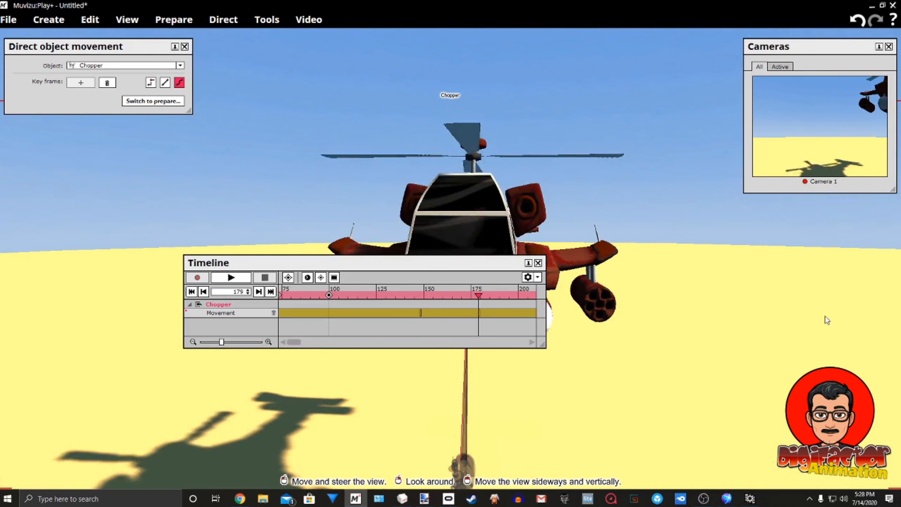
{"action": "right_click", "coordinate": [827, 332]}
{"action": "left_click", "coordinate": [826, 359]}
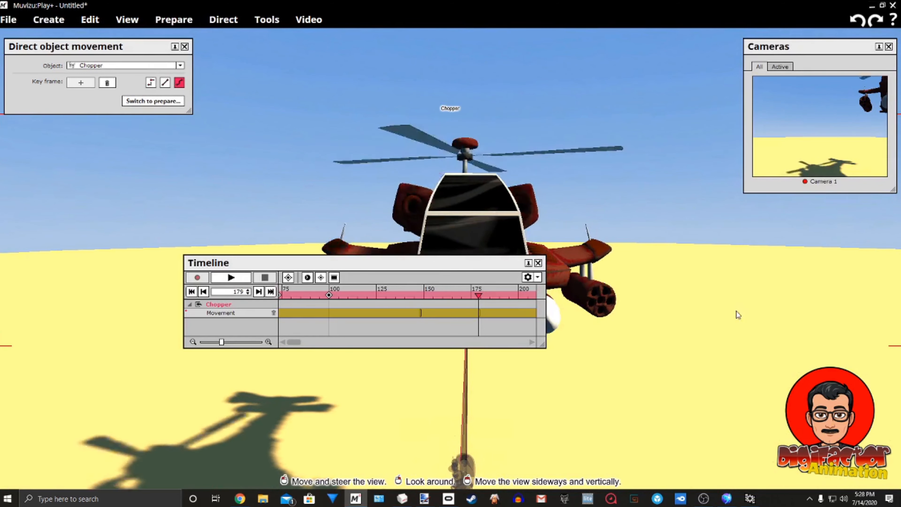
- Move the timeline clear of the helicopter and add a helicopter movement key frame at about frame 226
{"action": "left_click_drag", "start_coordinate": [430, 265], "coordinate": [186, 235]}
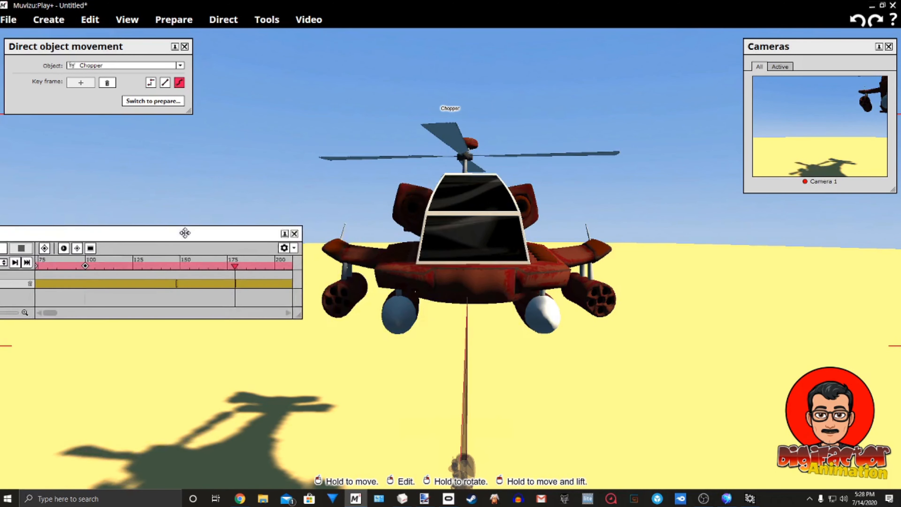
{"action": "scroll", "coordinate": [281, 384], "scroll_direction": "down", "scroll_amount": 10}
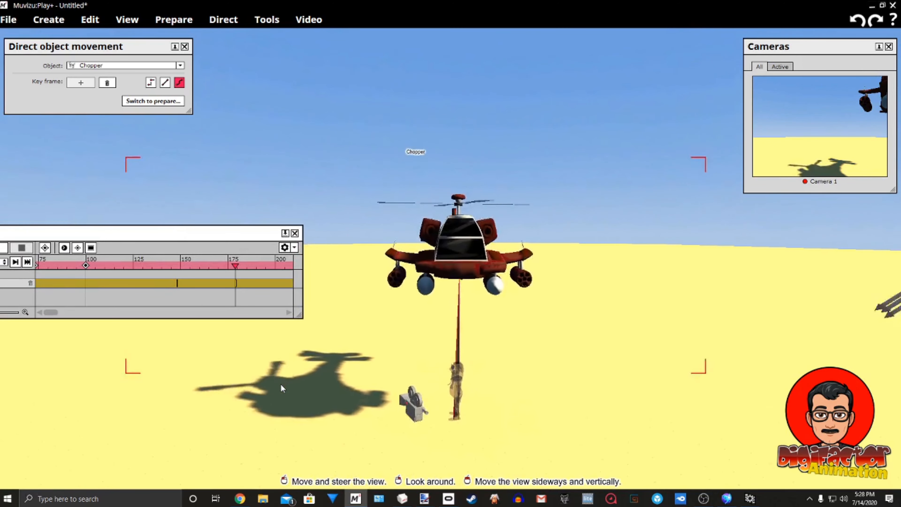
{"action": "middle_click_drag", "start_coordinate": [281, 385], "coordinate": [146, 334]}
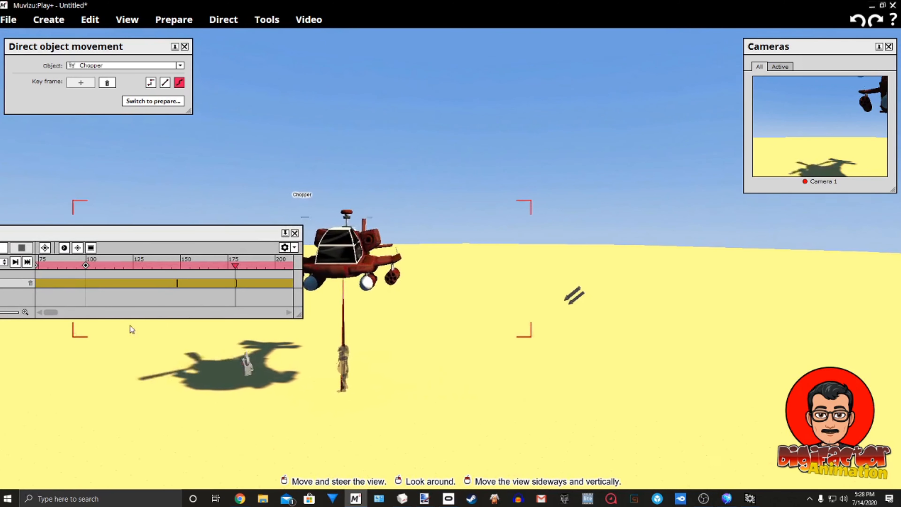
{"action": "left_click", "coordinate": [177, 310]}
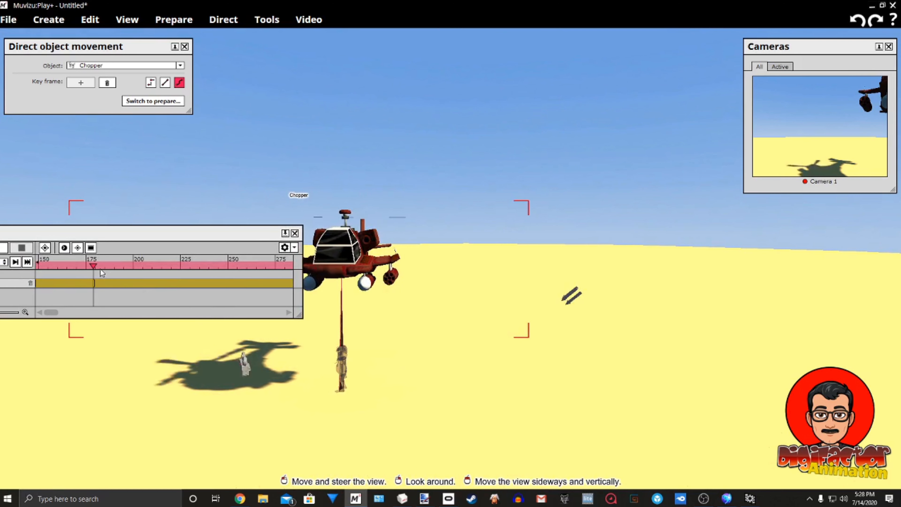
{"action": "left_click_drag", "start_coordinate": [95, 268], "coordinate": [142, 270]}
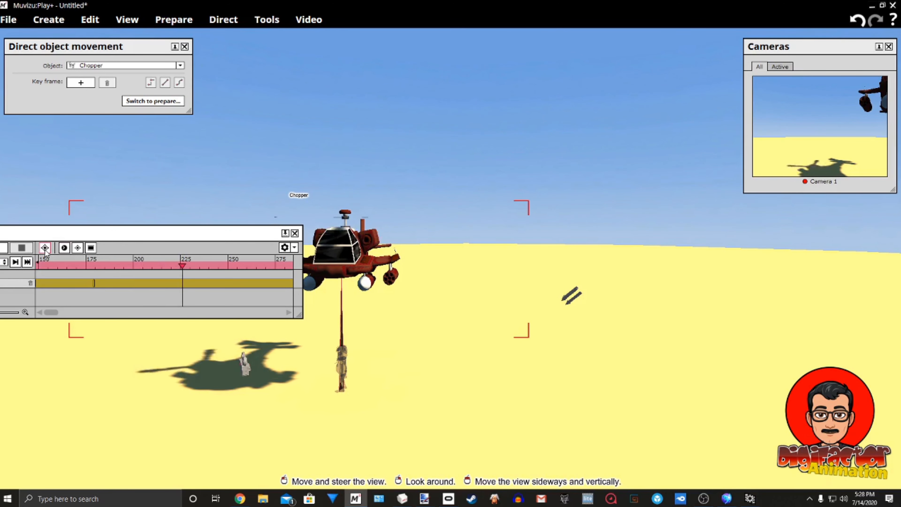
{"action": "left_click", "coordinate": [88, 82]}
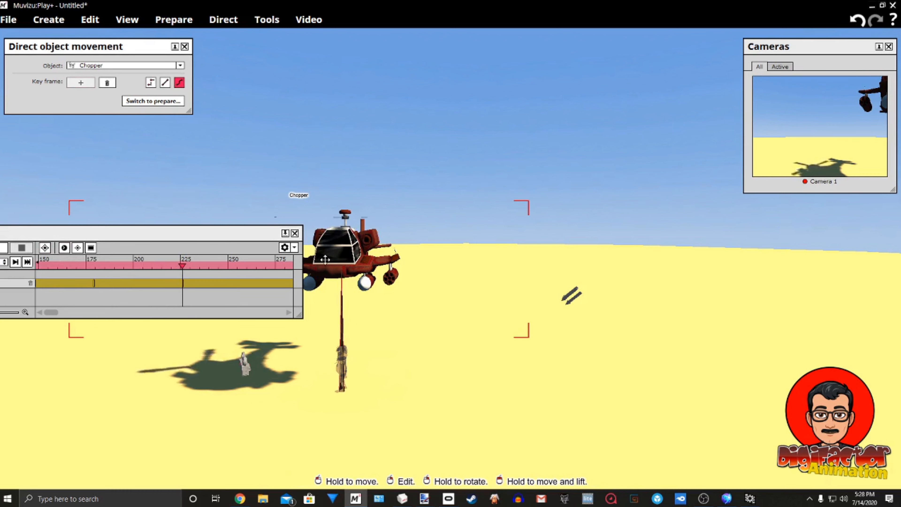
- Turn the lifted helicopter to the side and fly it well away from its takeoff spot at the frame 226 key frame
{"action": "right_click_drag", "start_coordinate": [342, 256], "coordinate": [364, 260]}
{"action": "mouse_move", "coordinate": [364, 260]}
{"action": "left_mouse_down"}
{"action": "mouse_move", "coordinate": [415, 271]}
{"action": "mouse_move", "coordinate": [593, 266]}
{"action": "mouse_move", "coordinate": [571, 296]}
{"action": "left_mouse_up"}
{"action": "left_click_drag", "start_coordinate": [706, 280], "coordinate": [748, 277]}
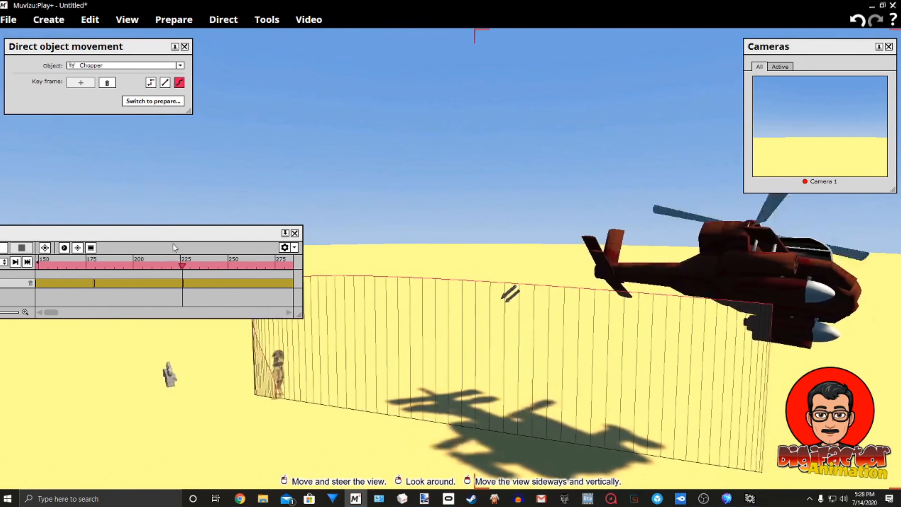
- Add a helicopter movement key frame at about frame 299 and fly the helicopter straight ahead toward the horizon
{"action": "right_click_drag", "start_coordinate": [359, 248], "coordinate": [472, 243]}
{"action": "middle_click_drag", "start_coordinate": [472, 248], "coordinate": [418, 249]}
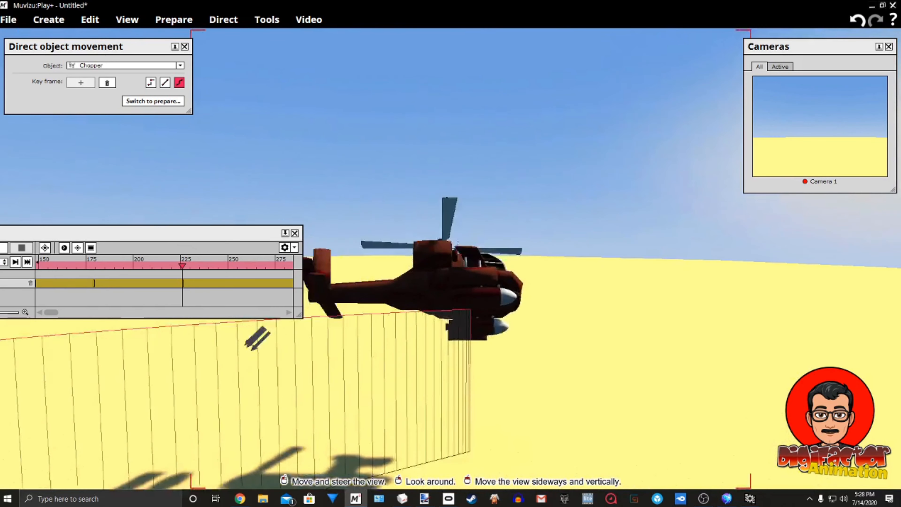
{"action": "right_click_drag", "start_coordinate": [418, 248], "coordinate": [473, 266]}
{"action": "middle_click_drag", "start_coordinate": [472, 266], "coordinate": [383, 266]}
{"action": "right_click_drag", "start_coordinate": [395, 255], "coordinate": [457, 258]}
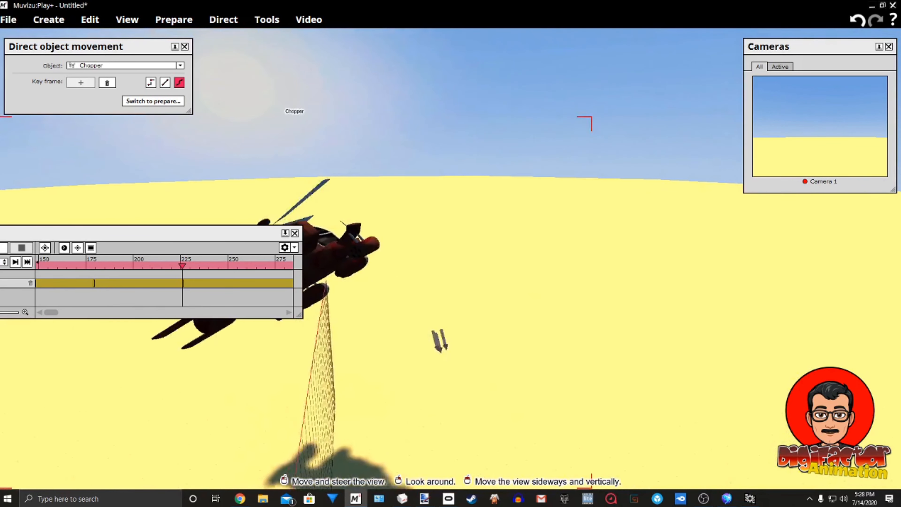
{"action": "middle_click_drag", "start_coordinate": [458, 257], "coordinate": [395, 256]}
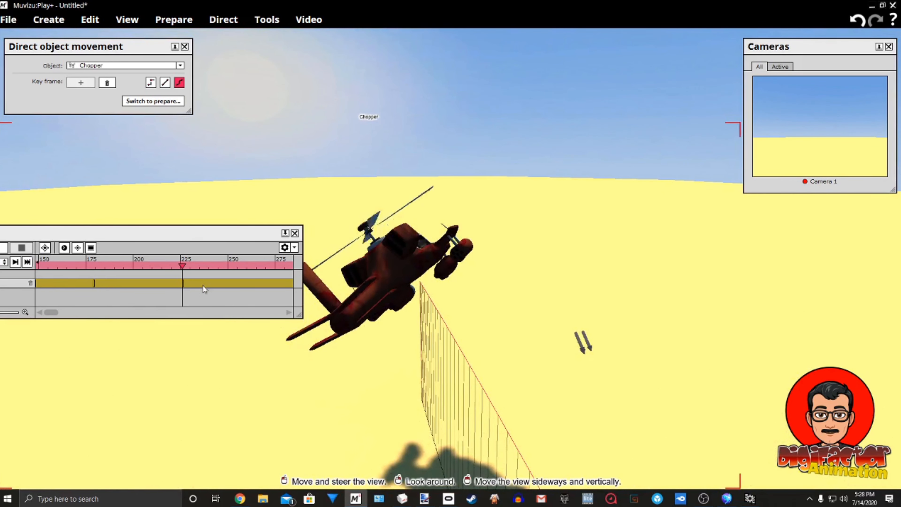
{"action": "left_click", "coordinate": [209, 315]}
{"action": "left_click_drag", "start_coordinate": [135, 265], "coordinate": [207, 265]}
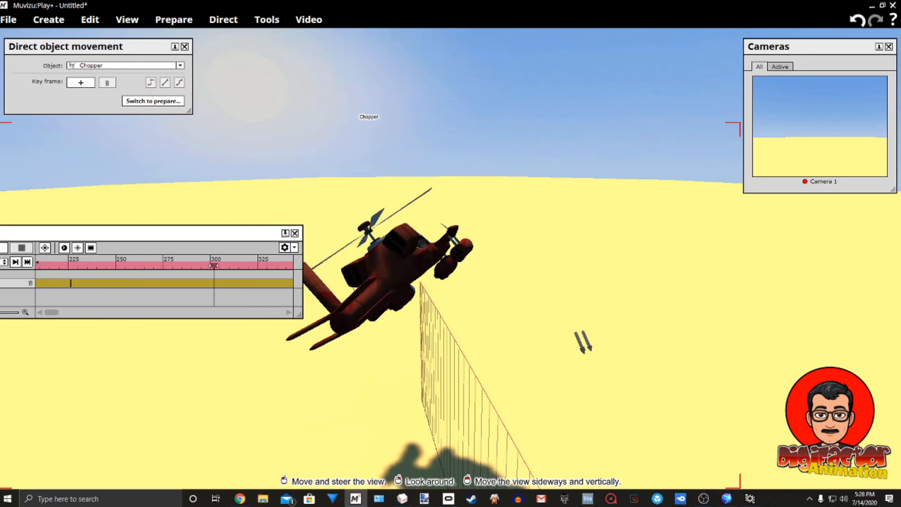
{"action": "left_click", "coordinate": [81, 82]}
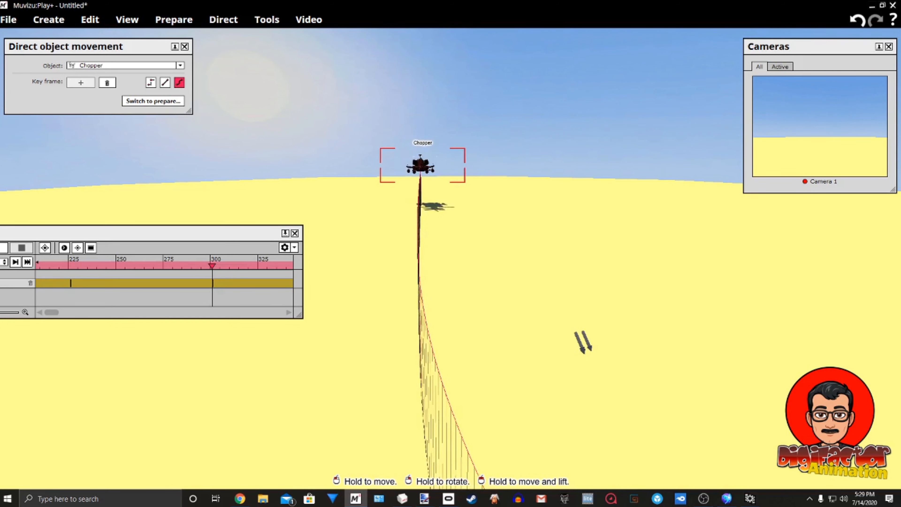
- Set the timeline's end marker just past the last helicopter key frame, slightly after frame 300
{"action": "left_click", "coordinate": [262, 312]}
{"action": "left_click", "coordinate": [261, 312]}
{"action": "left_click", "coordinate": [261, 312]}
{"action": "mouse_move", "coordinate": [130, 265]}
{"action": "left_mouse_down"}
{"action": "mouse_move", "coordinate": [62, 265]}
{"action": "mouse_move", "coordinate": [110, 277]}
{"action": "left_mouse_up"}
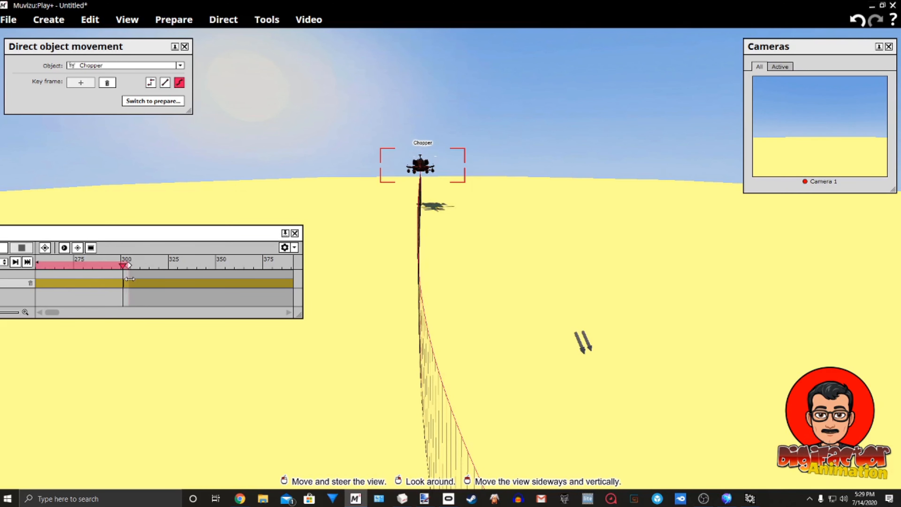
- Return the playhead to about frame 5 and reposition Camera 1 so it frames both the grounded helicopter and the character
{"action": "scroll", "coordinate": [127, 312], "scroll_direction": "up", "scroll_amount": 10}
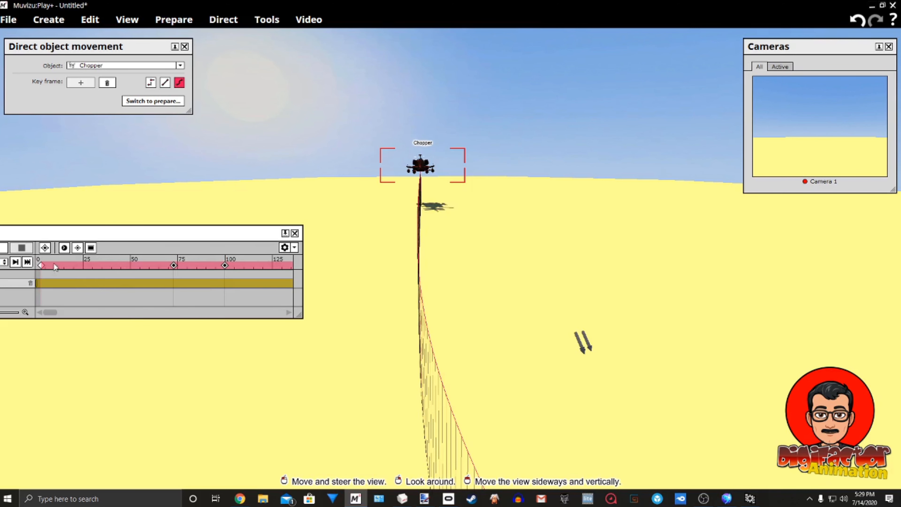
{"action": "left_click", "coordinate": [47, 266]}
{"action": "middle_click_drag", "start_coordinate": [361, 231], "coordinate": [444, 256]}
{"action": "right_click_drag", "start_coordinate": [444, 256], "coordinate": [348, 302]}
{"action": "left_click_drag", "start_coordinate": [348, 302], "coordinate": [332, 382]}
{"action": "right_click_drag", "start_coordinate": [332, 382], "coordinate": [383, 359]}
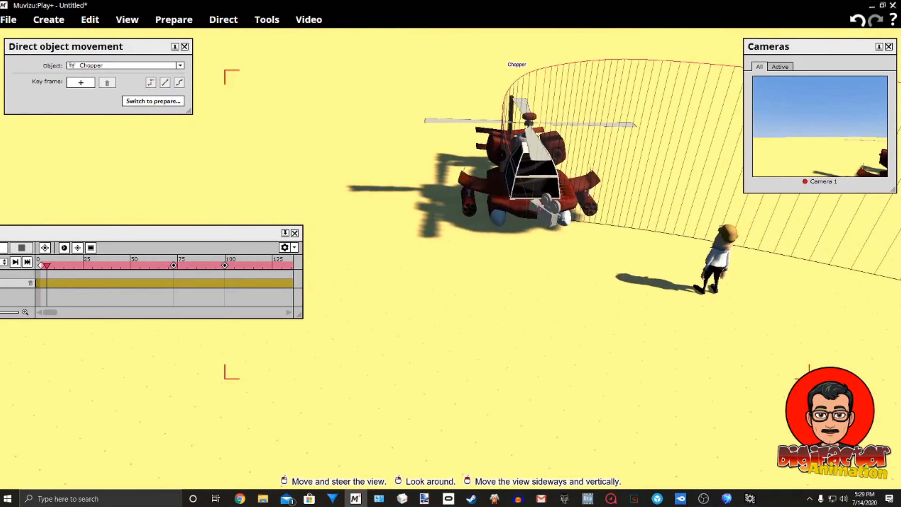
{"action": "mouse_move", "coordinate": [551, 219]}
{"action": "left_mouse_down"}
{"action": "mouse_move", "coordinate": [606, 391]}
{"action": "mouse_move", "coordinate": [645, 431]}
{"action": "left_mouse_up"}
{"action": "right_click_drag", "start_coordinate": [644, 426], "coordinate": [688, 447]}
{"action": "left_click_drag", "start_coordinate": [599, 417], "coordinate": [650, 199]}
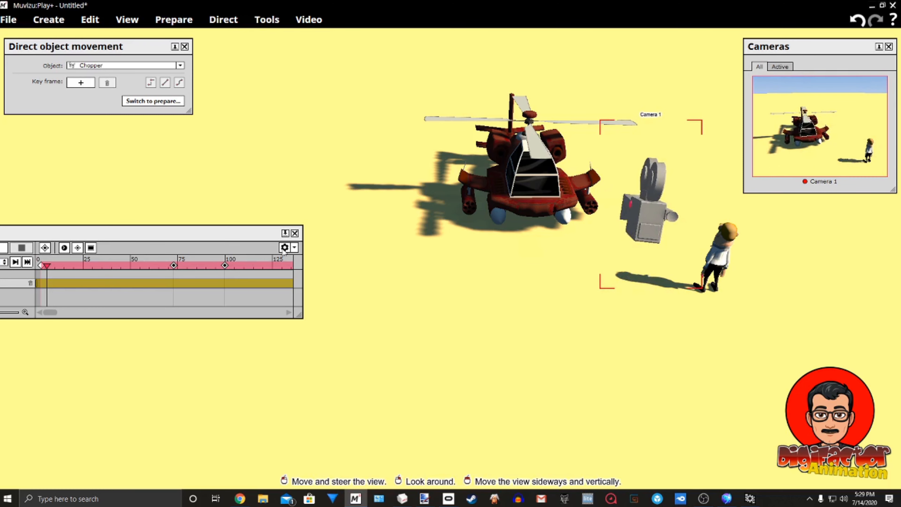
- Set Camera 1's movement animation to Key framed and switch to directing its movement
{"action": "right_click", "coordinate": [648, 219]}
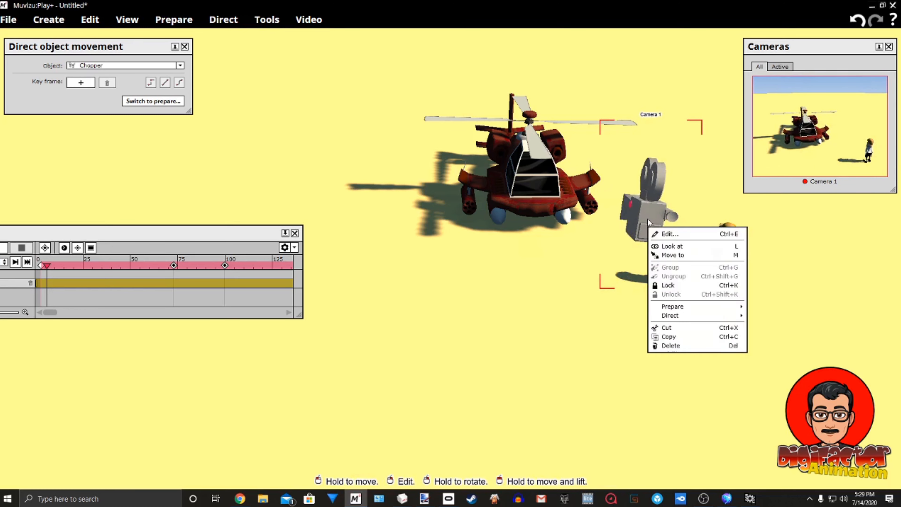
{"action": "mouse_move", "coordinate": [669, 316]}
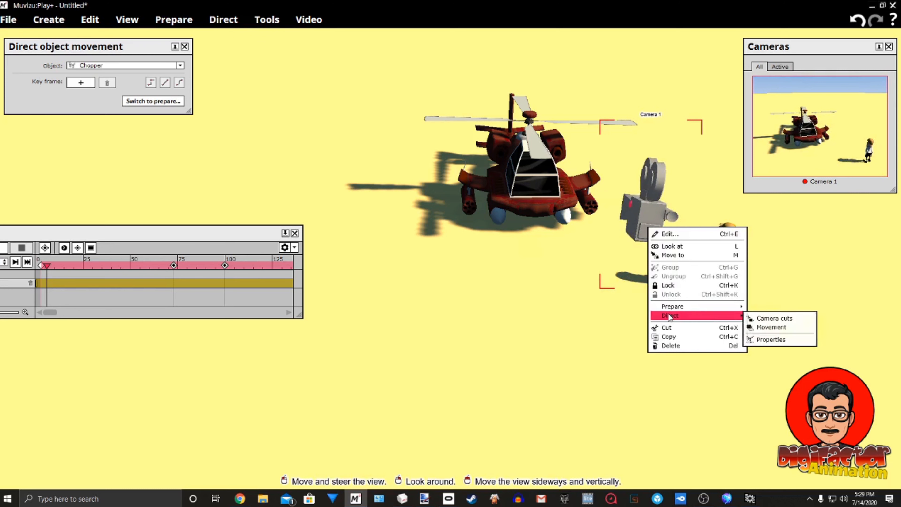
{"action": "left_click", "coordinate": [760, 326]}
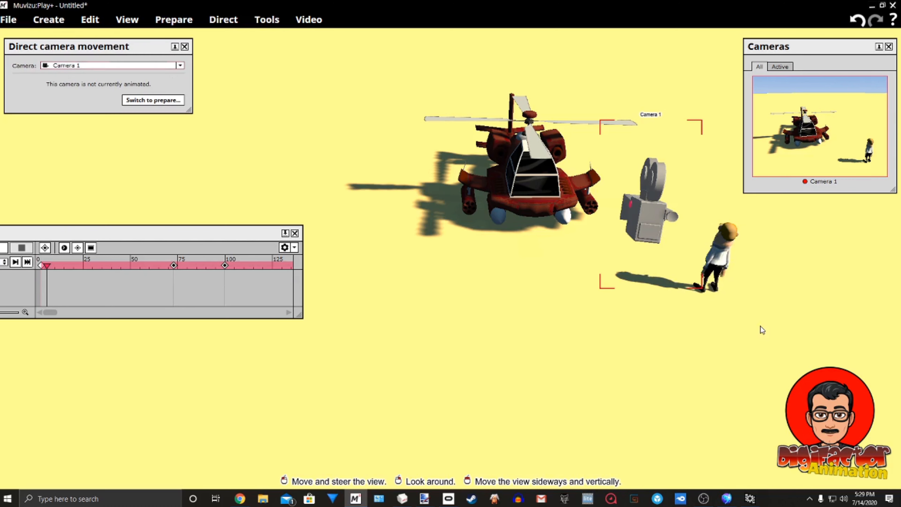
{"action": "left_click", "coordinate": [146, 101]}
{"action": "left_click", "coordinate": [115, 76]}
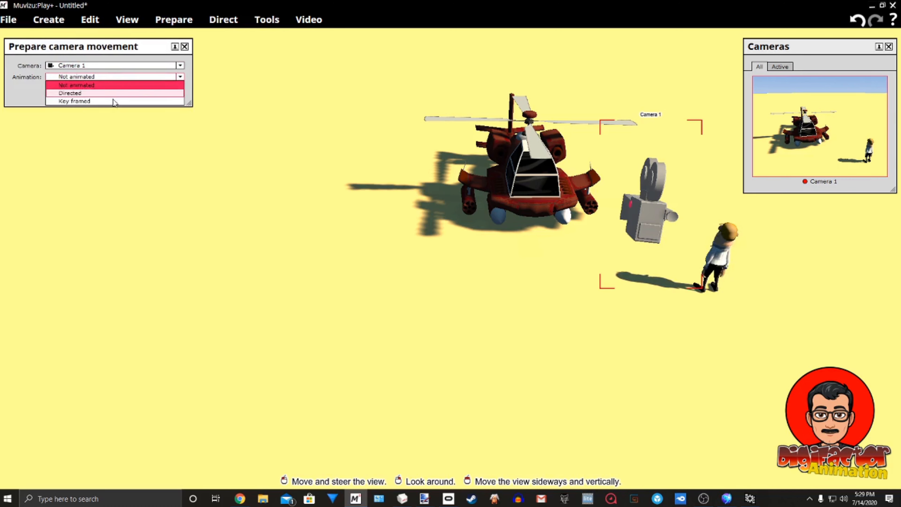
{"action": "left_click", "coordinate": [114, 101]}
{"action": "left_click", "coordinate": [133, 95]}
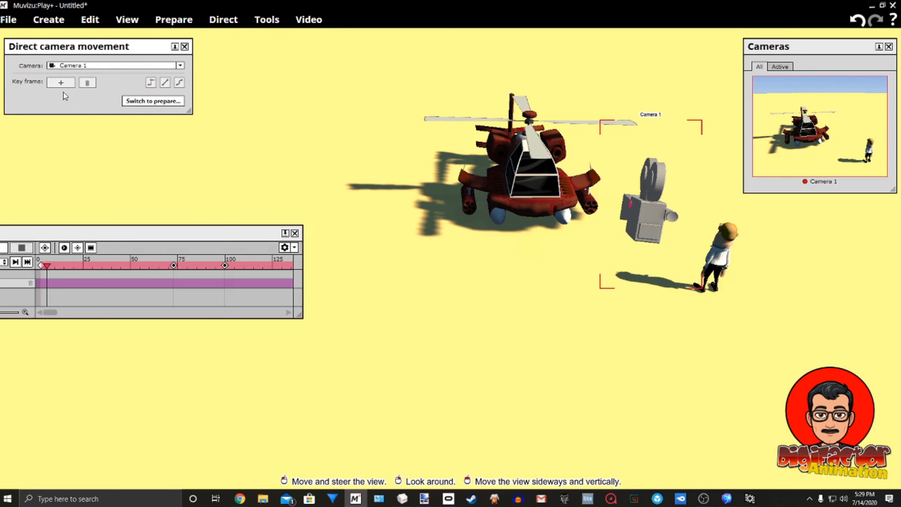
{"action": "left_click", "coordinate": [62, 83]}
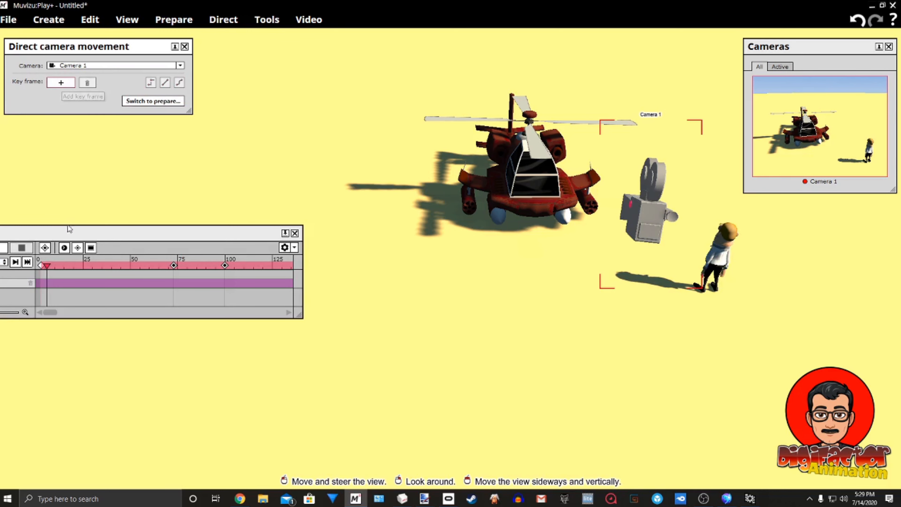
{"action": "left_click_drag", "start_coordinate": [51, 266], "coordinate": [197, 287]}
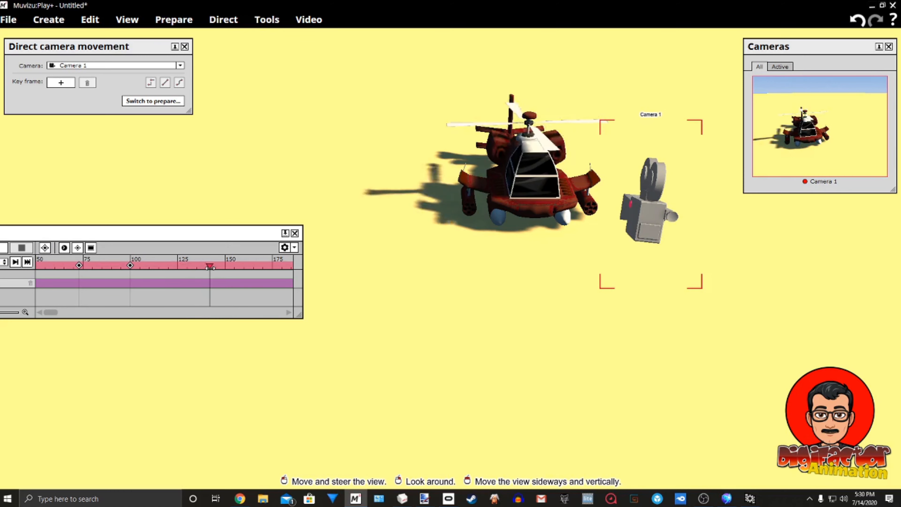
{"action": "left_click_drag", "start_coordinate": [220, 269], "coordinate": [222, 268]}
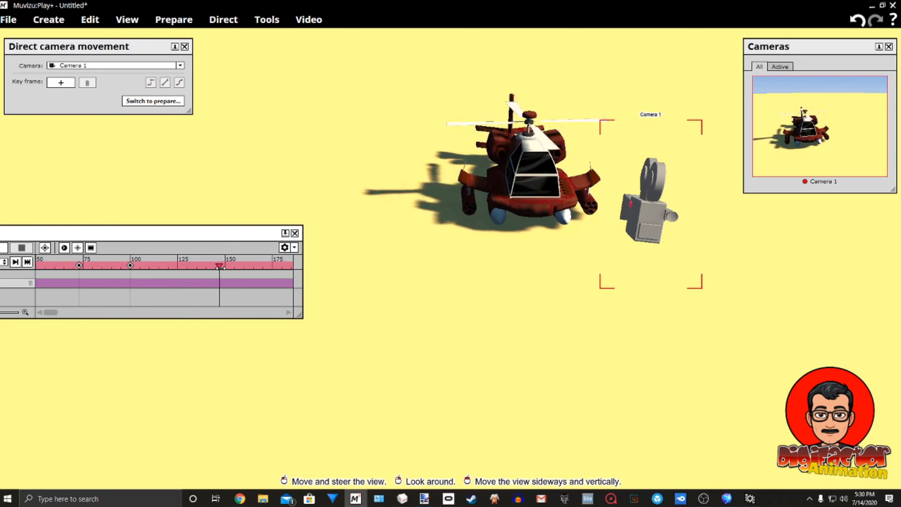
{"action": "left_click", "coordinate": [60, 87]}
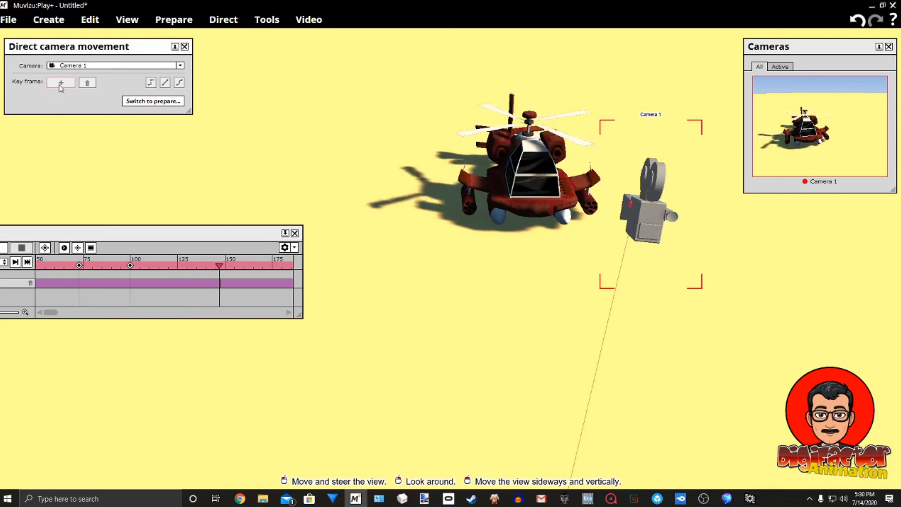
{"action": "left_click", "coordinate": [219, 279]}
{"action": "left_click_drag", "start_coordinate": [220, 268], "coordinate": [156, 271]}
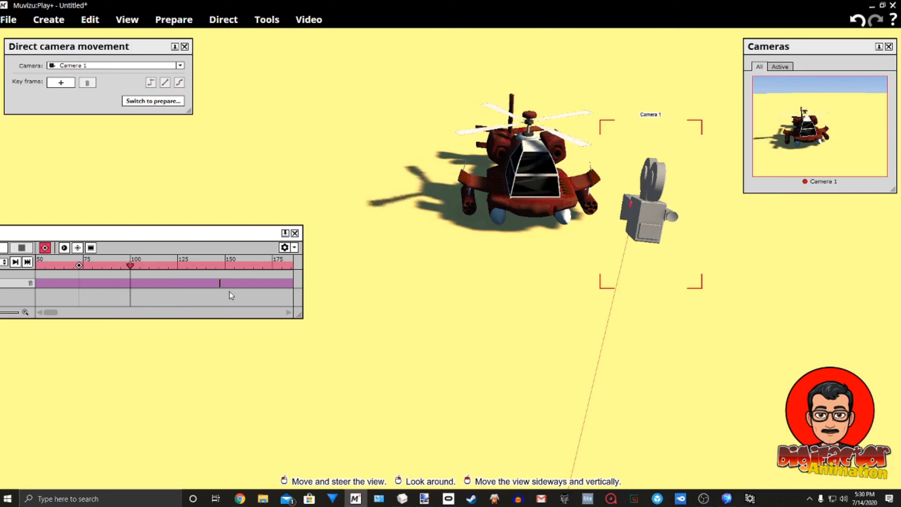
{"action": "left_click", "coordinate": [129, 283]}
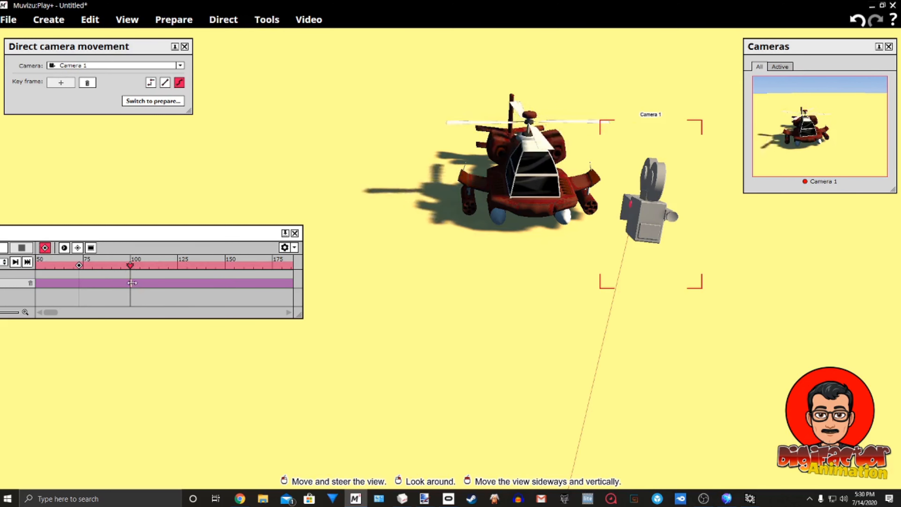
{"action": "left_click_drag", "start_coordinate": [136, 283], "coordinate": [194, 302]}
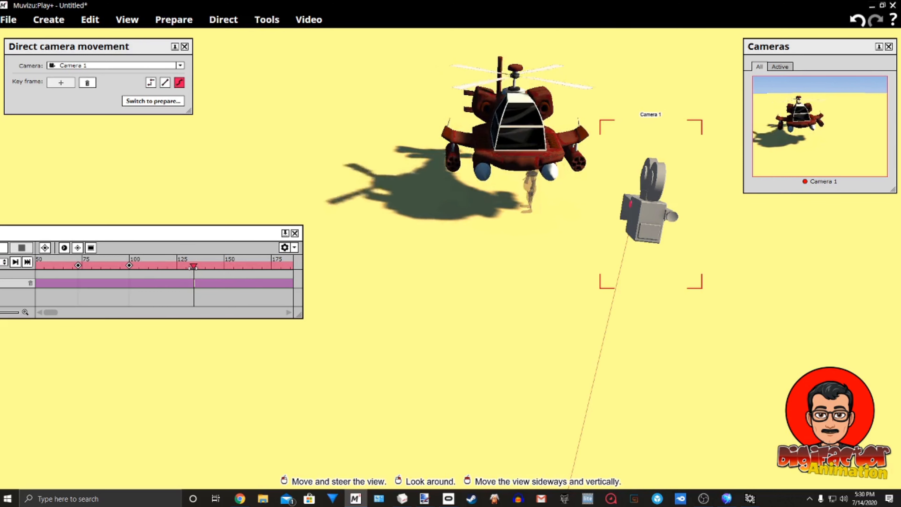
{"action": "left_click_drag", "start_coordinate": [184, 268], "coordinate": [151, 283]}
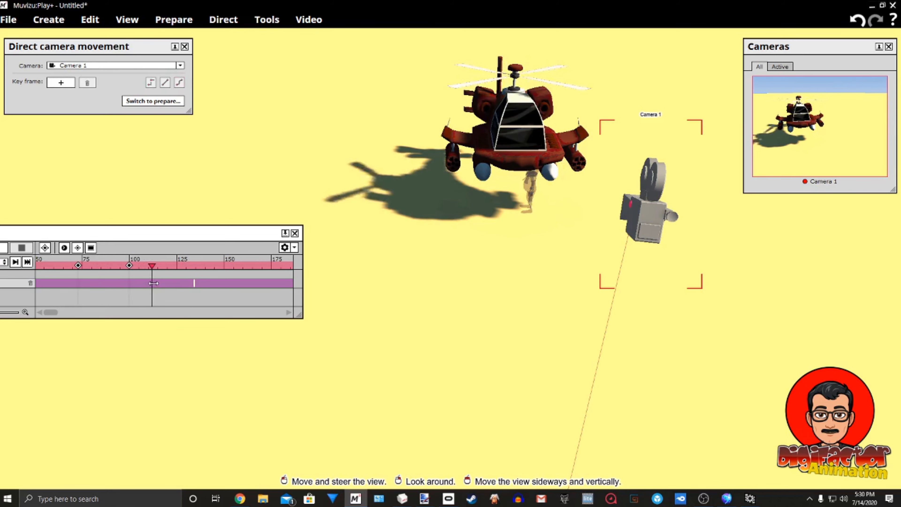
{"action": "left_click", "coordinate": [154, 287]}
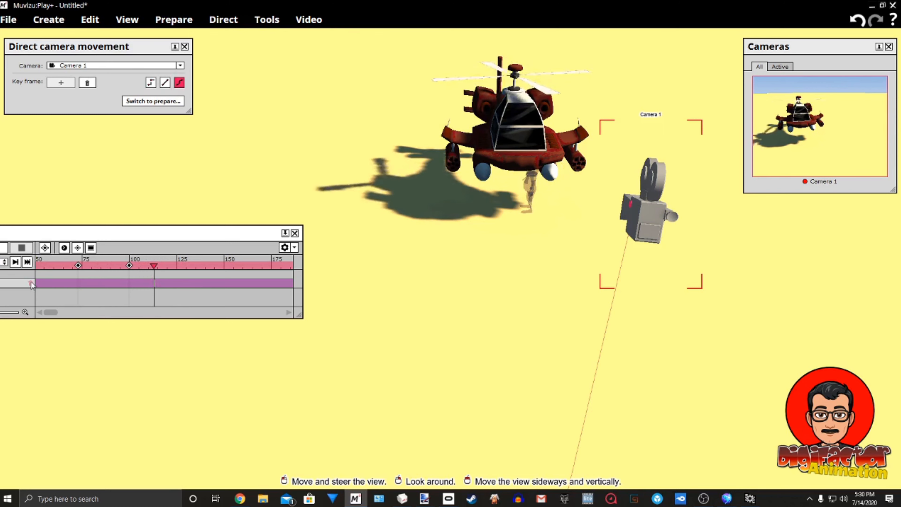
{"action": "left_click", "coordinate": [91, 85]}
- Bring the whole timeline into view and add a Camera 1 movement key frame at frame 146
{"action": "left_click_drag", "start_coordinate": [232, 232], "coordinate": [384, 213]}
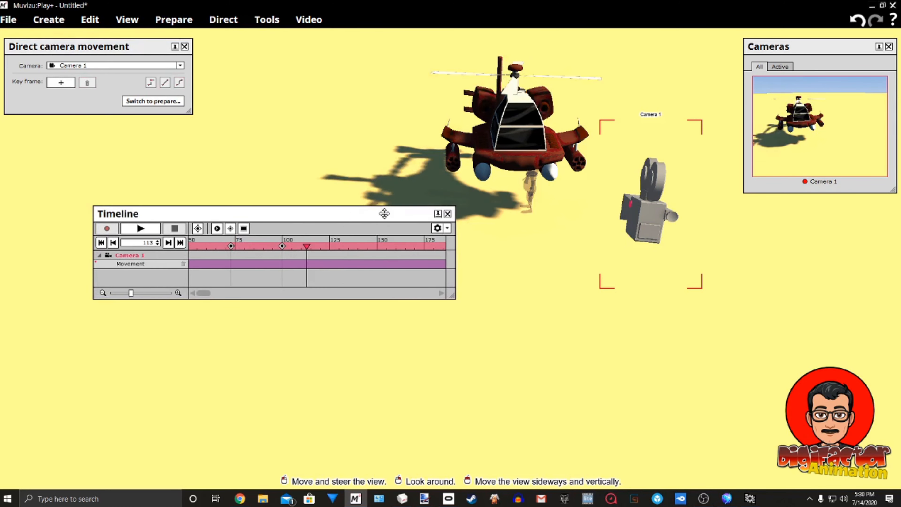
{"action": "left_click_drag", "start_coordinate": [290, 251], "coordinate": [340, 292]}
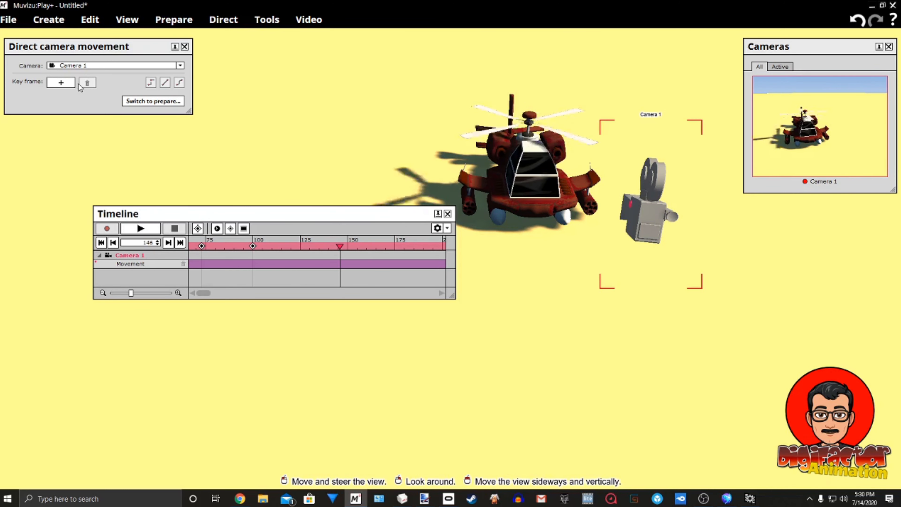
{"action": "left_click", "coordinate": [61, 82]}
- Add a Camera 1 key frame at frame 175 and raise the camera so it frames the lifted helicopter
{"action": "left_click_drag", "start_coordinate": [340, 246], "coordinate": [395, 256]}
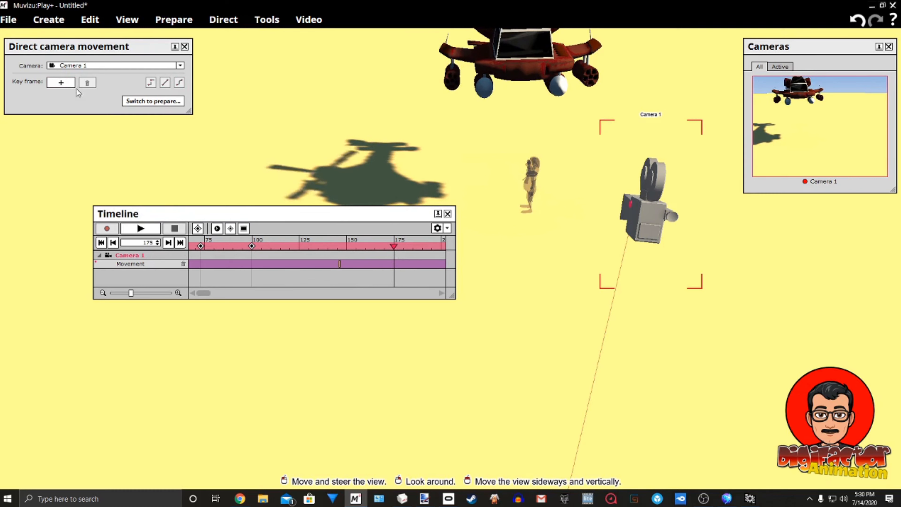
{"action": "left_click", "coordinate": [60, 83]}
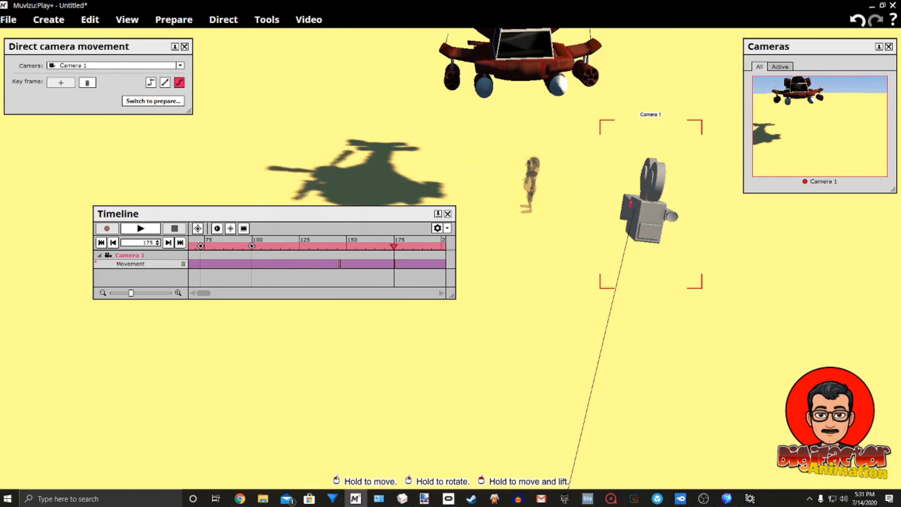
{"action": "left_click_drag", "start_coordinate": [653, 199], "coordinate": [690, 92]}
{"action": "right_click_drag", "start_coordinate": [690, 92], "coordinate": [684, 113]}
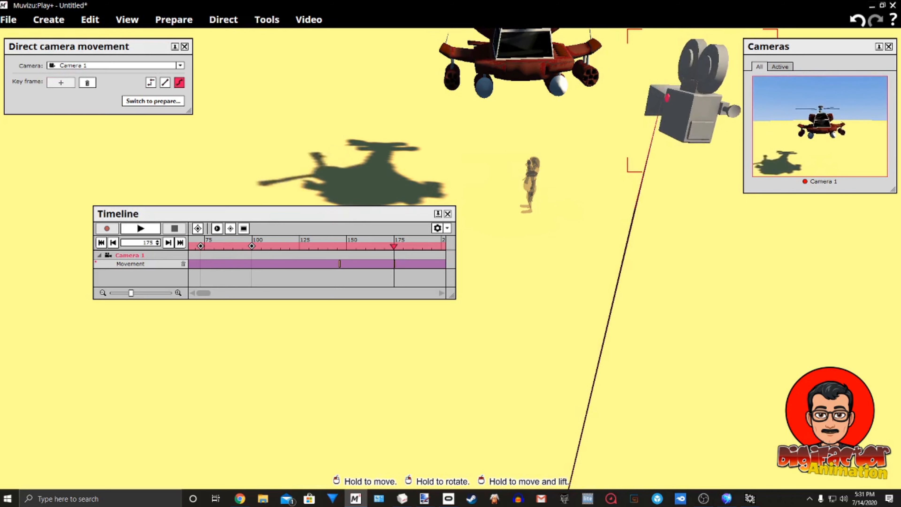
- Add a Camera 1 key frame at frame 202 and turn the camera to keep the turning helicopter in shot
{"action": "mouse_move", "coordinate": [390, 247]}
{"action": "left_mouse_down"}
{"action": "mouse_move", "coordinate": [337, 248]}
{"action": "mouse_move", "coordinate": [402, 250]}
{"action": "left_mouse_up"}
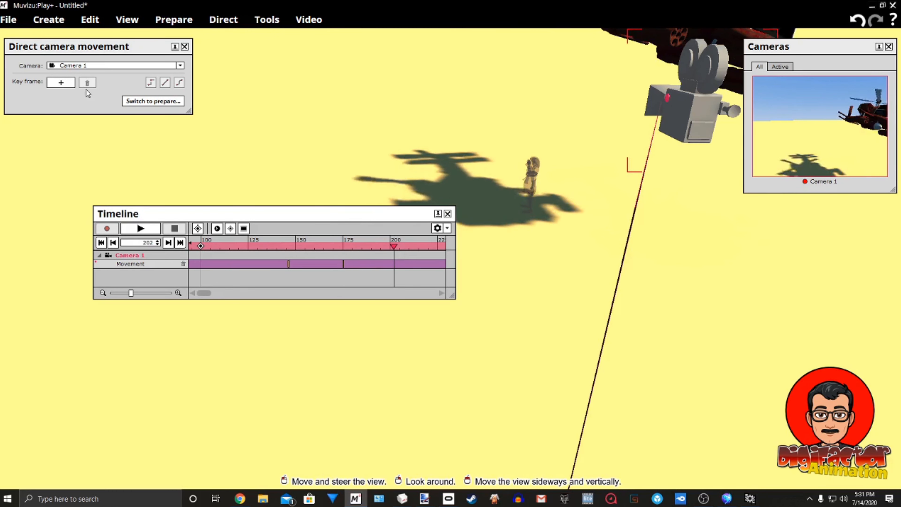
{"action": "left_click", "coordinate": [61, 83]}
{"action": "left_click_drag", "start_coordinate": [351, 182], "coordinate": [417, 183]}
{"action": "right_click_drag", "start_coordinate": [449, 163], "coordinate": [423, 163]}
{"action": "left_click_drag", "start_coordinate": [422, 162], "coordinate": [385, 185]}
{"action": "right_click_drag", "start_coordinate": [383, 178], "coordinate": [379, 183]}
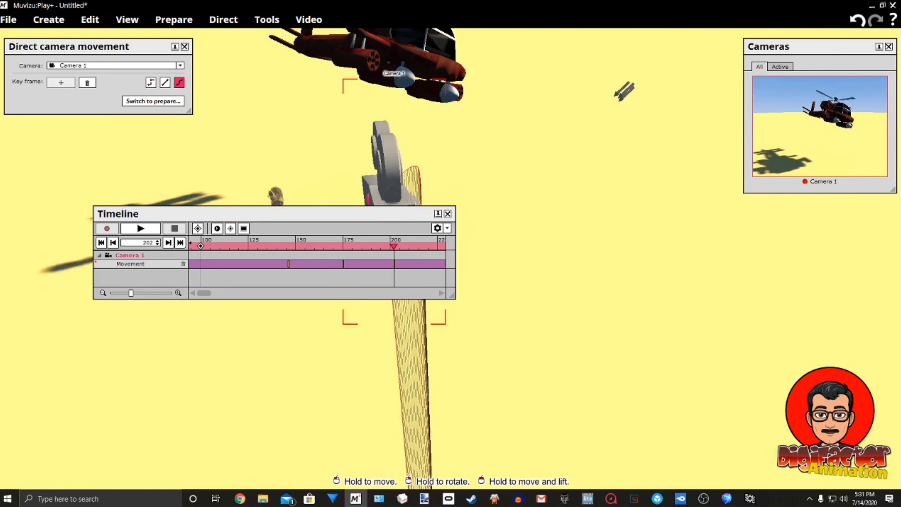
- Add a Camera 1 key frame at frame 227, then move and turn the camera to follow the departing helicopter
{"action": "left_click", "coordinate": [375, 291]}
{"action": "left_click_drag", "start_coordinate": [301, 246], "coordinate": [347, 248]}
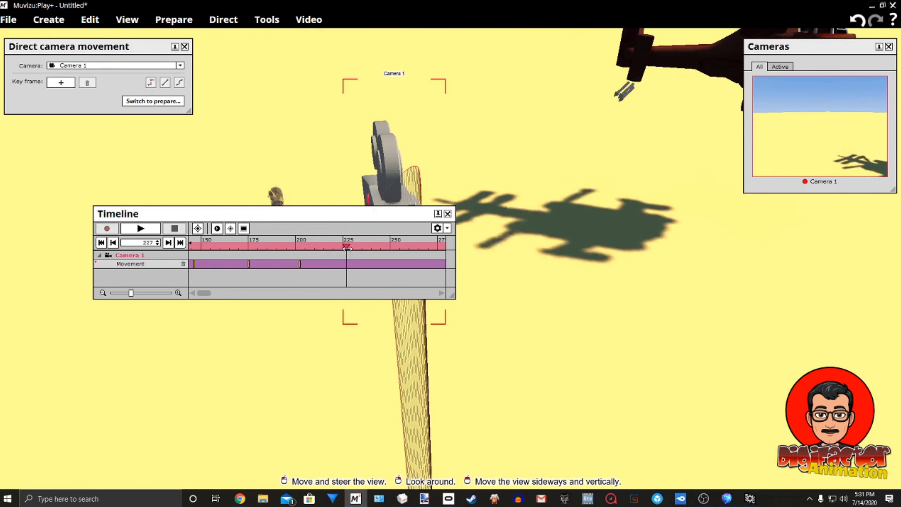
{"action": "left_click", "coordinate": [58, 84]}
{"action": "middle_click_drag", "start_coordinate": [258, 157], "coordinate": [242, 157]}
{"action": "left_click_drag", "start_coordinate": [242, 156], "coordinate": [424, 137]}
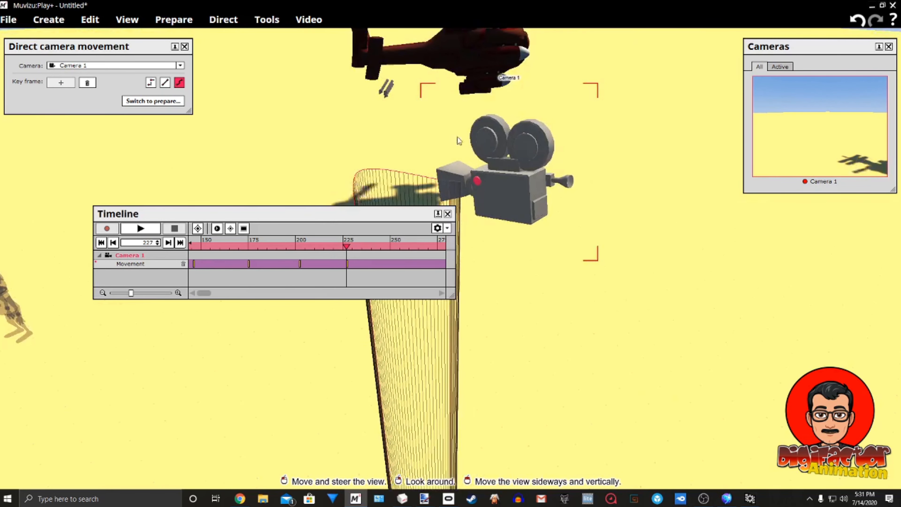
{"action": "mouse_move", "coordinate": [501, 178]}
{"action": "right_mouse_down"}
{"action": "mouse_move", "coordinate": [501, 168]}
{"action": "mouse_move", "coordinate": [415, 169]}
{"action": "mouse_move", "coordinate": [488, 180]}
{"action": "right_mouse_up"}
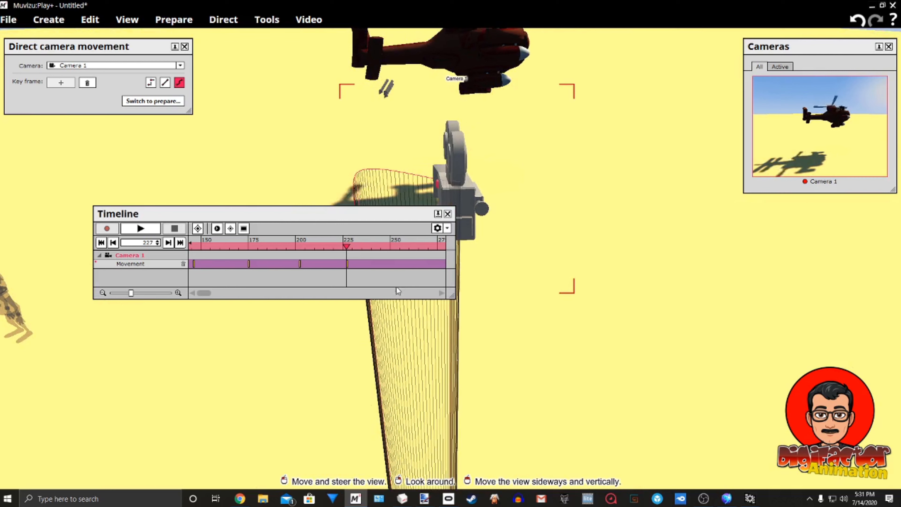
- Add a Camera 1 key frame at frame 257, then move and turn the camera to keep following the departing helicopter
{"action": "scroll", "coordinate": [204, 293], "scroll_direction": "down", "scroll_amount": 2}
{"action": "left_click", "coordinate": [281, 249]}
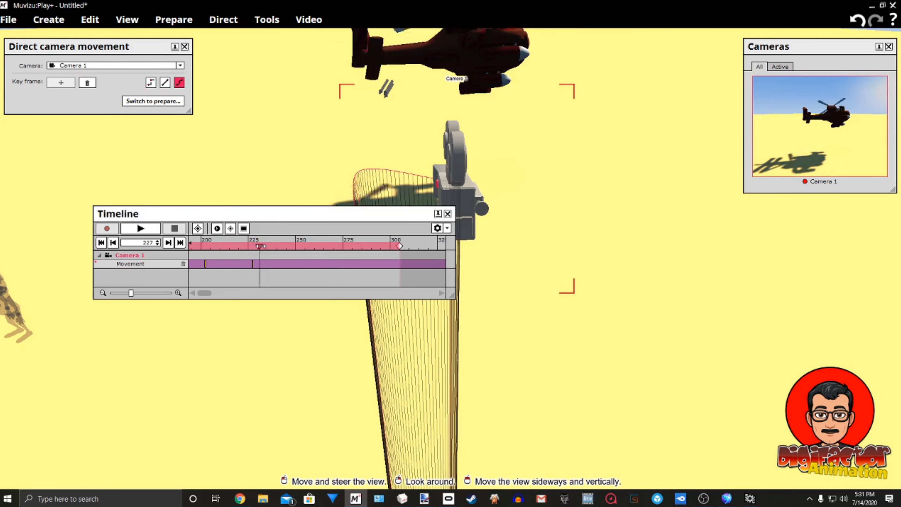
{"action": "left_click_drag", "start_coordinate": [281, 245], "coordinate": [310, 246]}
{"action": "left_click", "coordinate": [55, 84]}
{"action": "left_click_drag", "start_coordinate": [373, 188], "coordinate": [373, 188]}
{"action": "right_click_drag", "start_coordinate": [409, 188], "coordinate": [362, 188]}
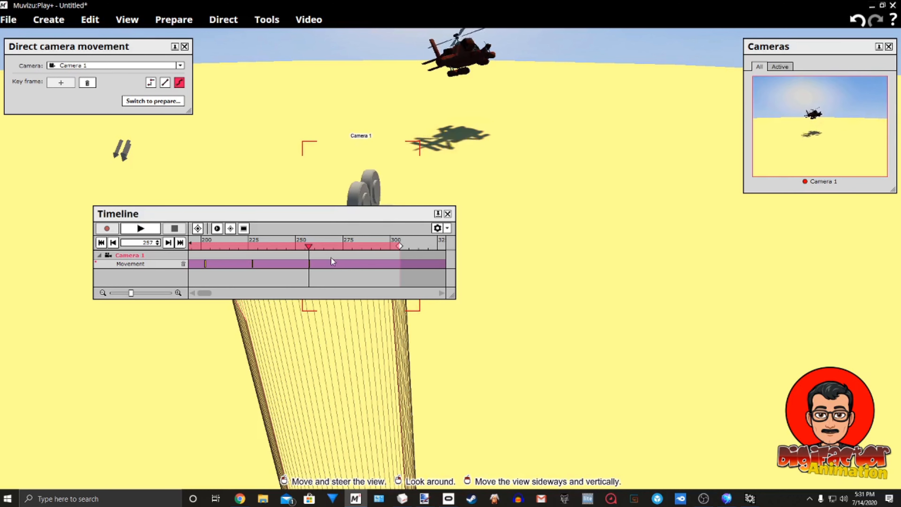
- Scrub to frame 301 to check how Camera 1 frames the distant helicopter, and return to frame 5
{"action": "left_click_drag", "start_coordinate": [309, 246], "coordinate": [392, 262]}
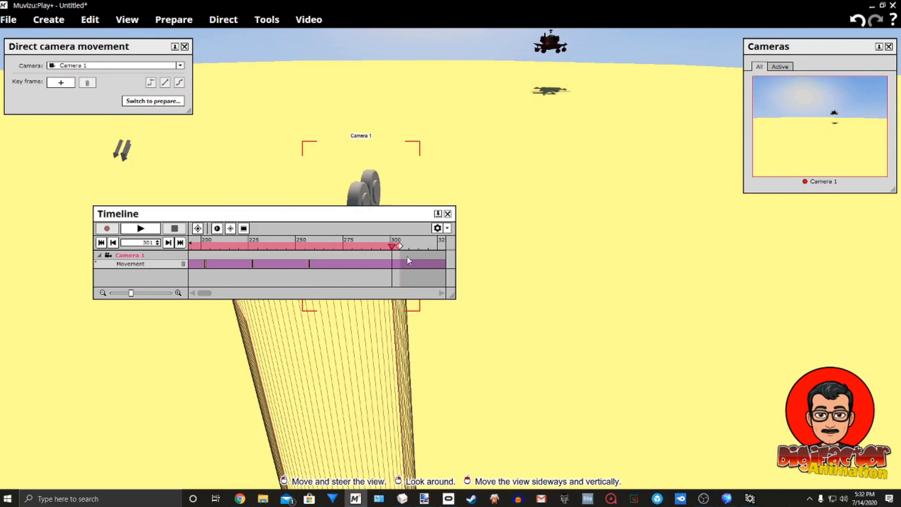
{"action": "left_click_drag", "start_coordinate": [399, 247], "coordinate": [378, 251]}
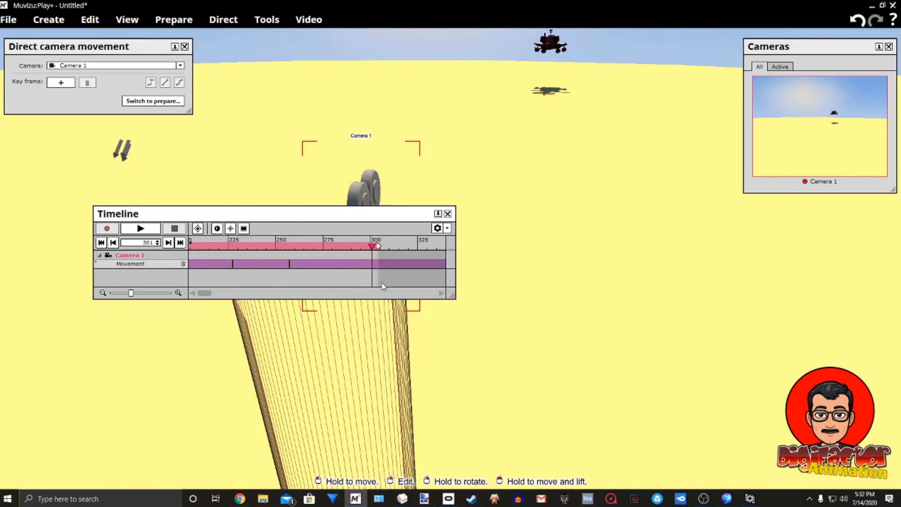
{"action": "scroll", "coordinate": [388, 292], "scroll_direction": "up", "scroll_amount": 3}
{"action": "scroll", "coordinate": [388, 293], "scroll_direction": "up", "scroll_amount": 1}
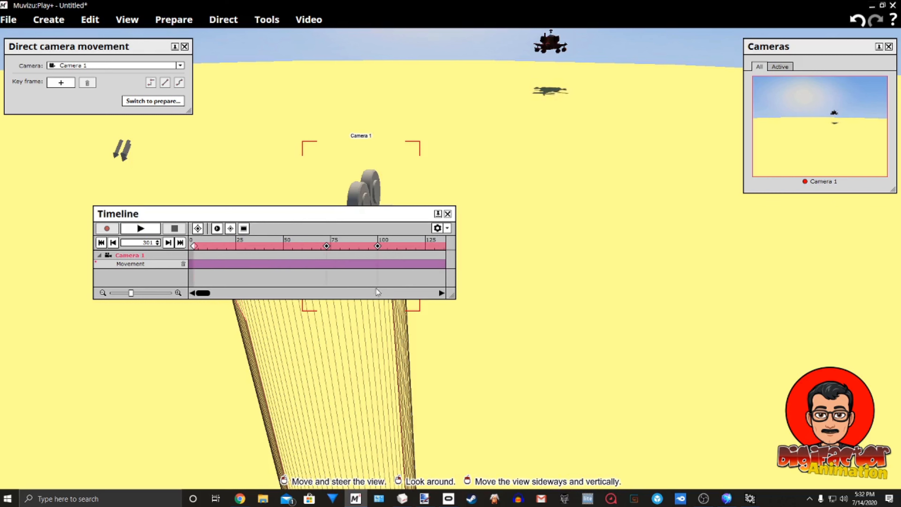
{"action": "left_click", "coordinate": [199, 246]}
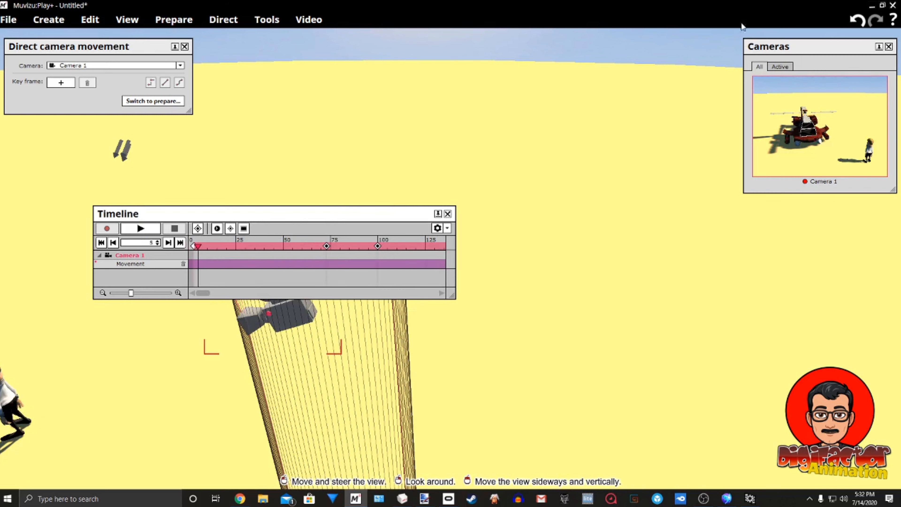
- Enlarge the Cameras preview window beside the camera movement settings and move the Timeline window clear of the picture
{"action": "left_click_drag", "start_coordinate": [762, 45], "coordinate": [335, 48]}
{"action": "left_click_drag", "start_coordinate": [465, 193], "coordinate": [801, 443]}
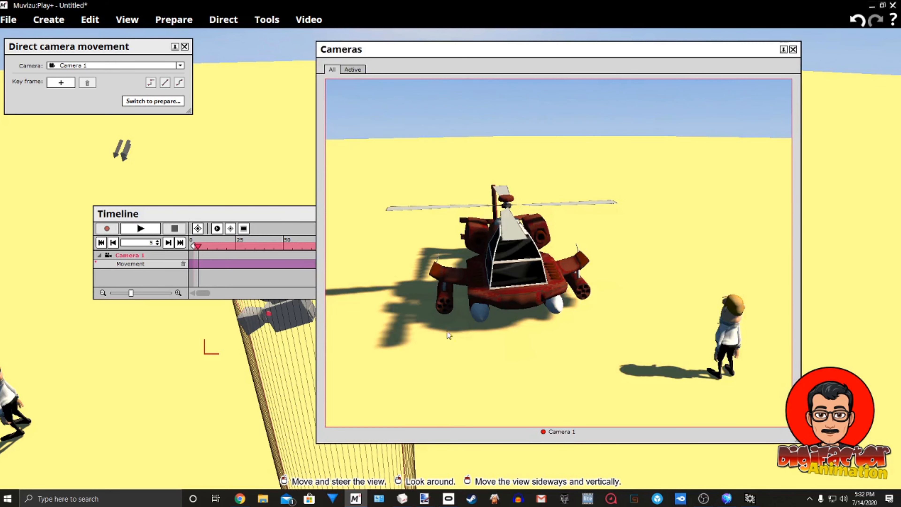
{"action": "left_click_drag", "start_coordinate": [280, 212], "coordinate": [236, 176]}
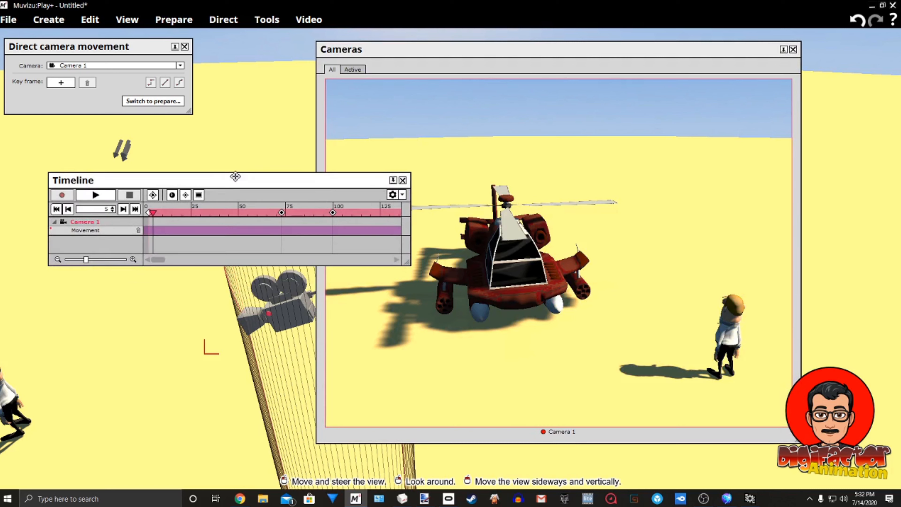
{"action": "left_click_drag", "start_coordinate": [315, 187], "coordinate": [265, 192]}
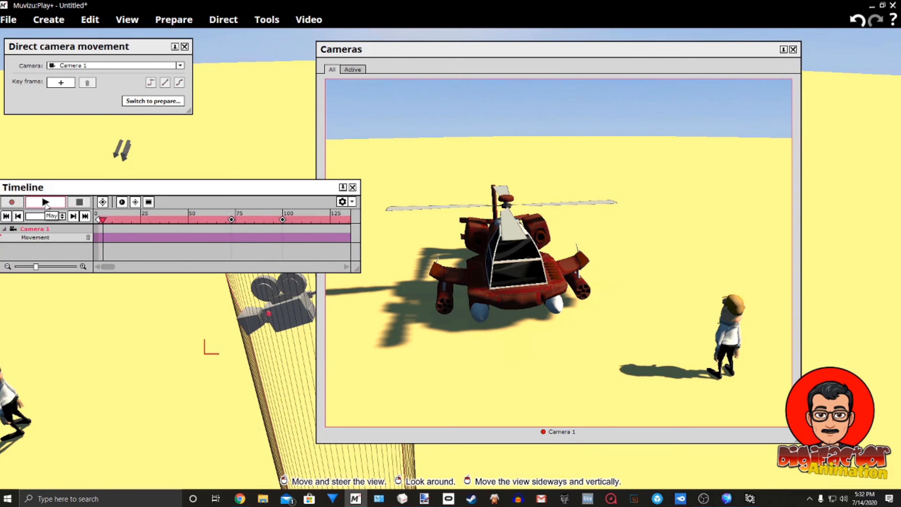
- Play the scene from frame 5 to review Camera 1's movement, stop playback and move the Timeline window back
{"action": "left_click", "coordinate": [45, 202]}
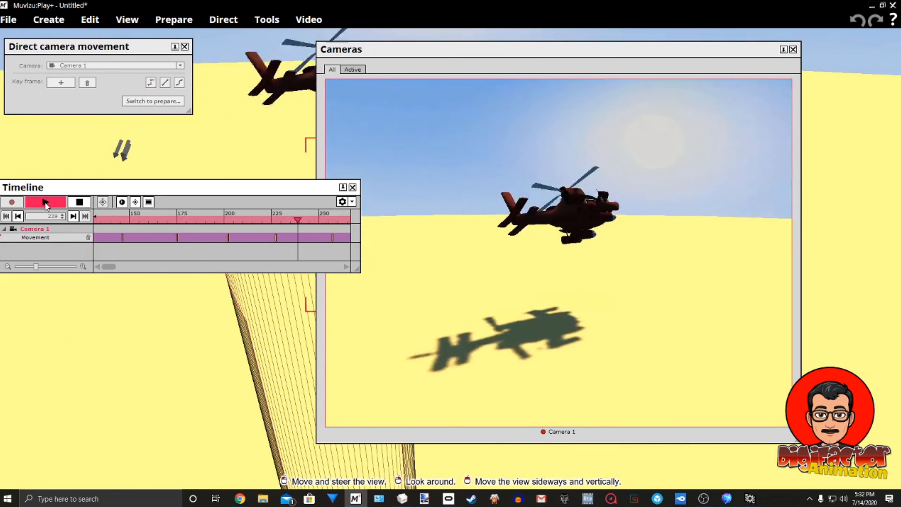
{"action": "left_click", "coordinate": [78, 203]}
{"action": "left_click_drag", "start_coordinate": [265, 184], "coordinate": [394, 212]}
{"action": "middle_click_drag", "start_coordinate": [823, 273], "coordinate": [830, 249]}
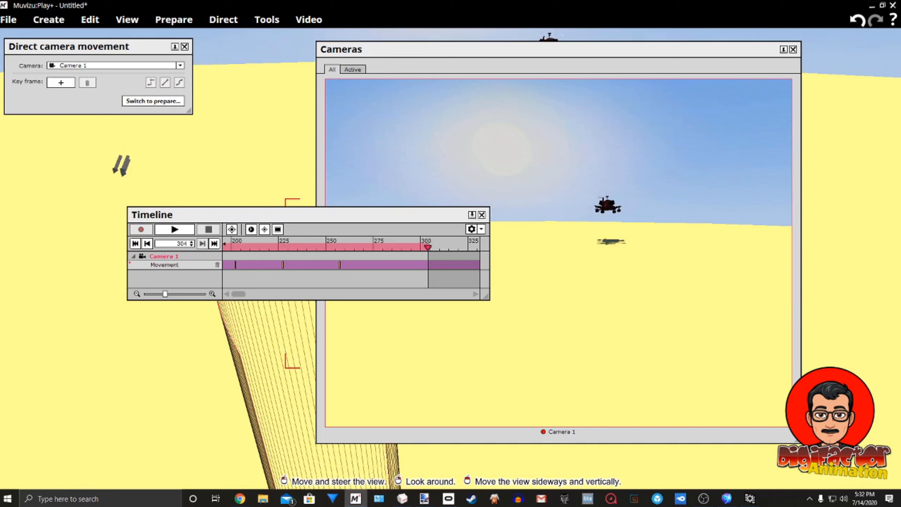